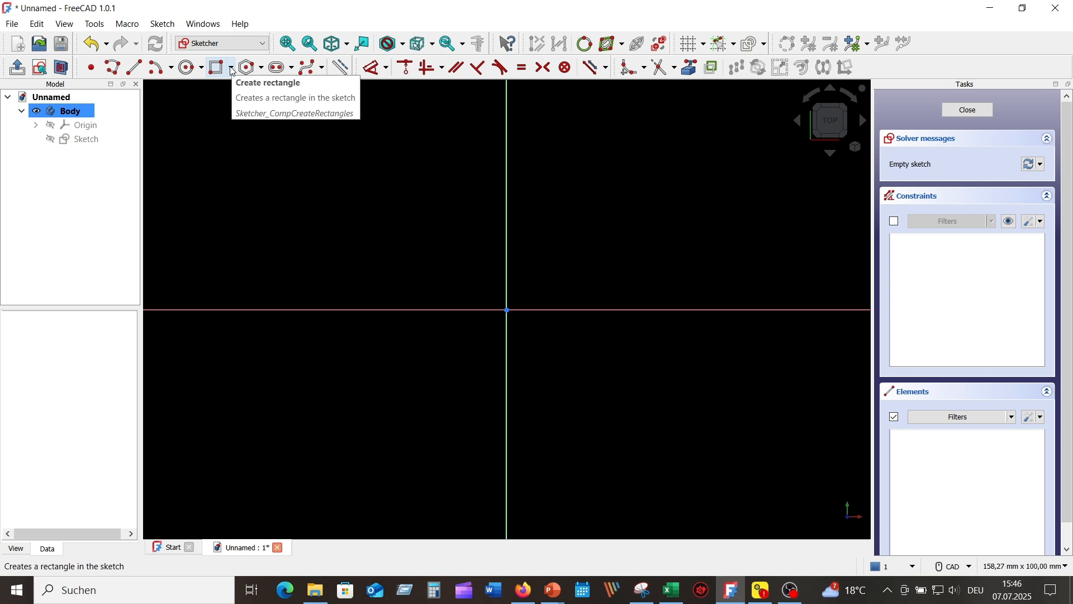
Draw a centered rectangle on the sketch origin, 80 mm wide and 60 mm high.
{"action": "left_click", "coordinate": [232, 71]}
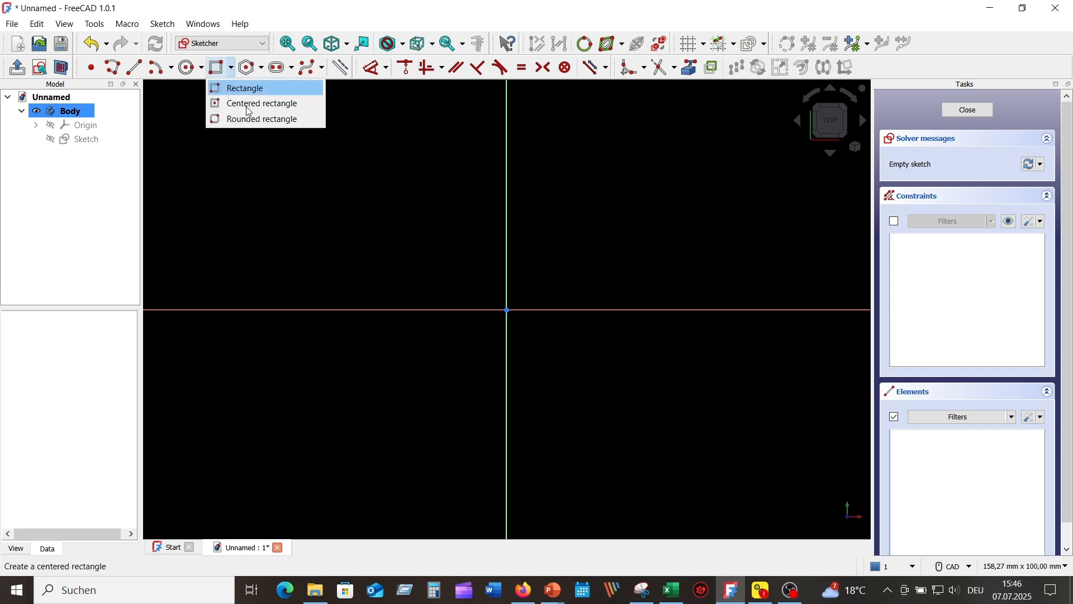
{"action": "left_click", "coordinate": [271, 105]}
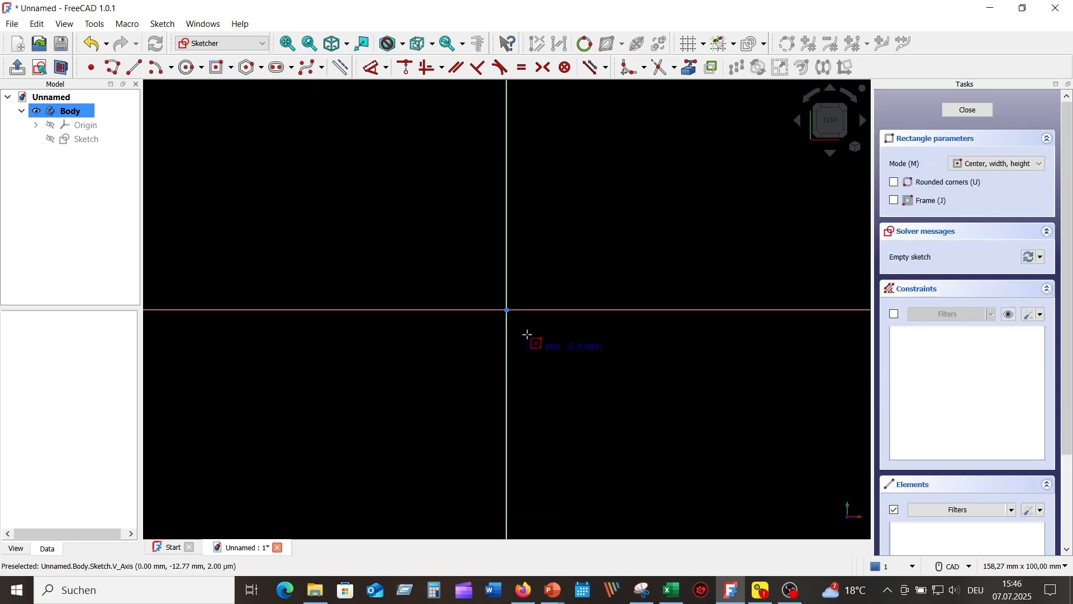
{"action": "left_click", "coordinate": [508, 309]}
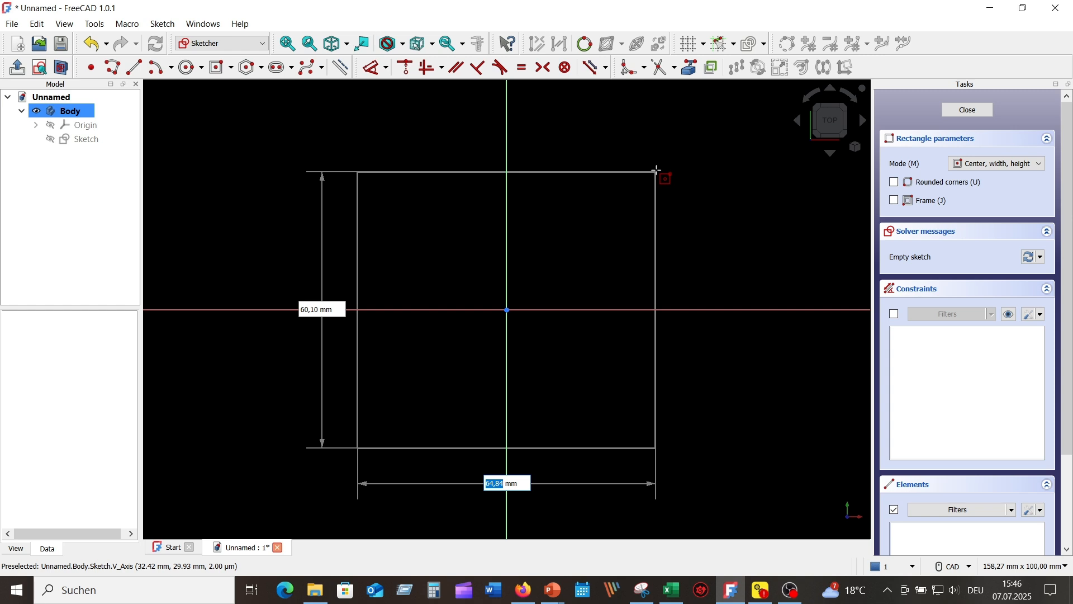
{"action": "type", "text": "80"}
{"action": "key", "text": "Tab"}
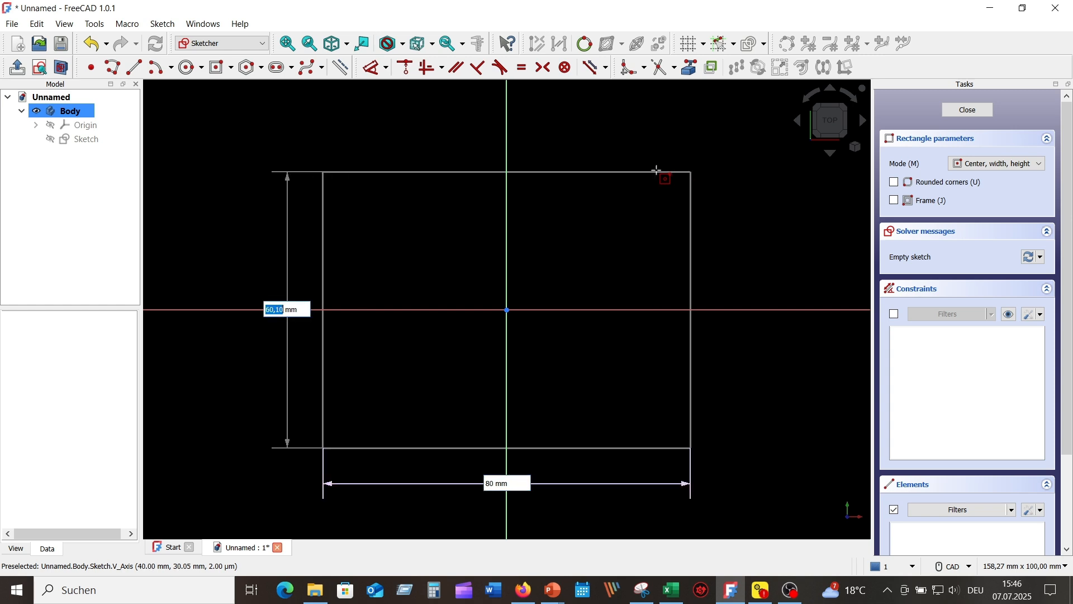
{"action": "type", "text": "60"}
{"action": "key", "text": "Return"}
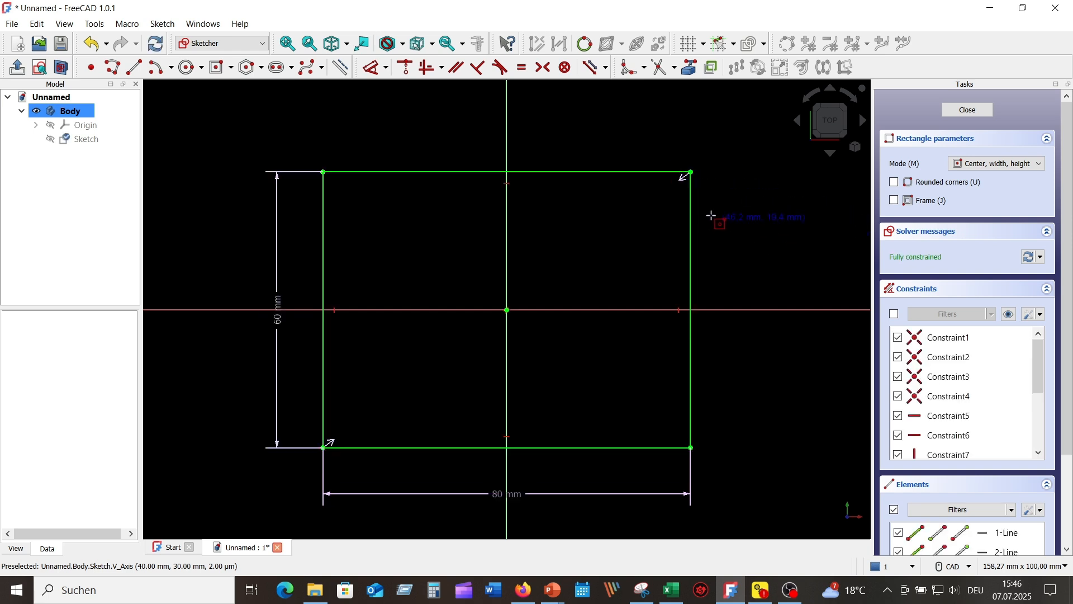
{"action": "key", "text": "Escape"}
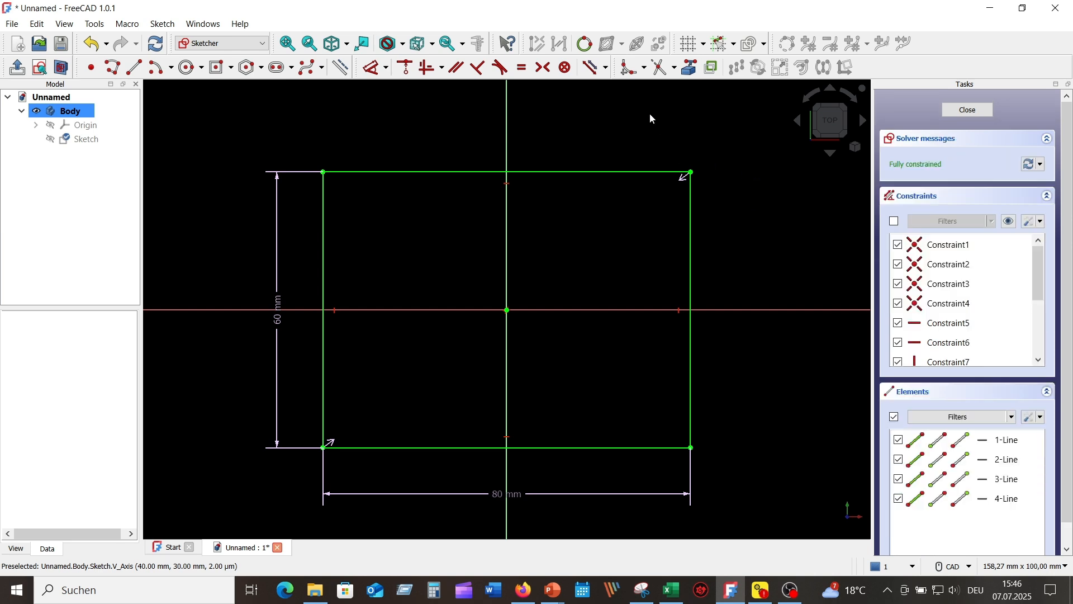
Round all four corners of the rectangle with sketch fillets, keeping the original corner points preserved.
{"action": "left_click", "coordinate": [631, 67]}
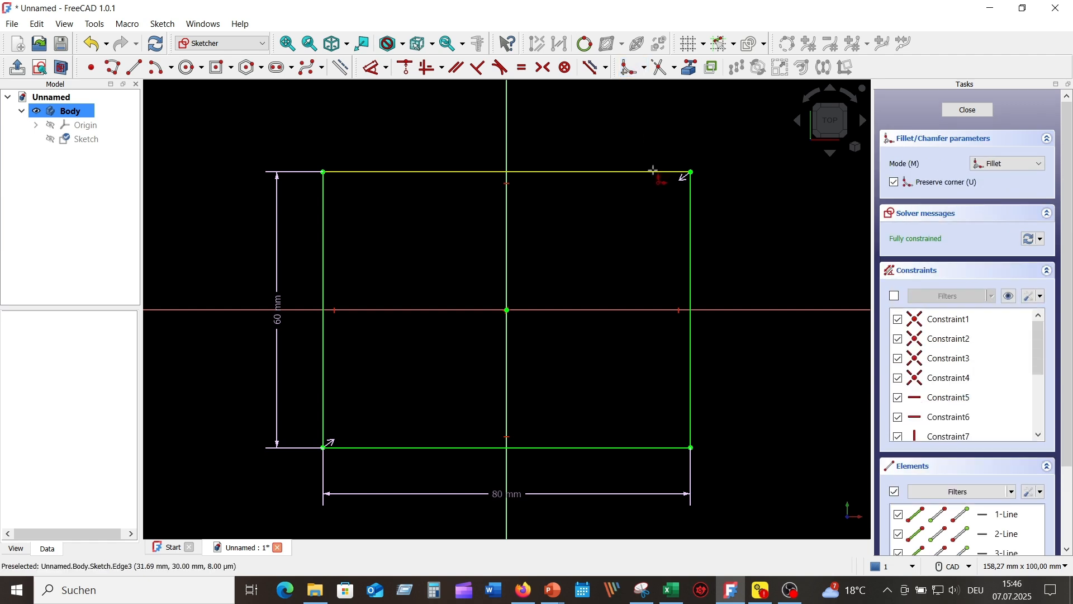
{"action": "left_click", "coordinate": [648, 172]}
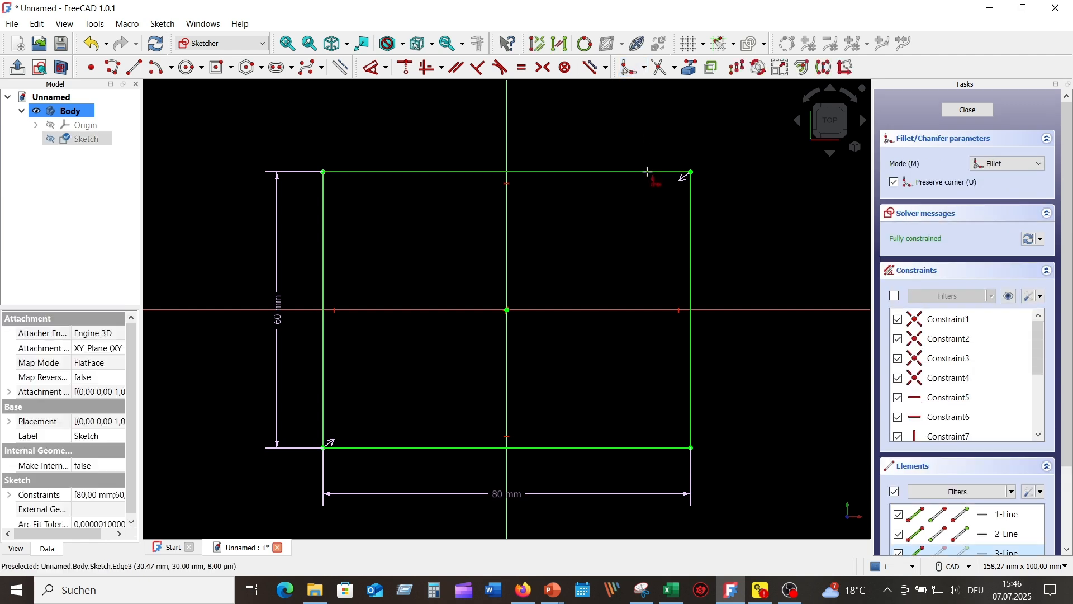
{"action": "left_click", "coordinate": [691, 198]}
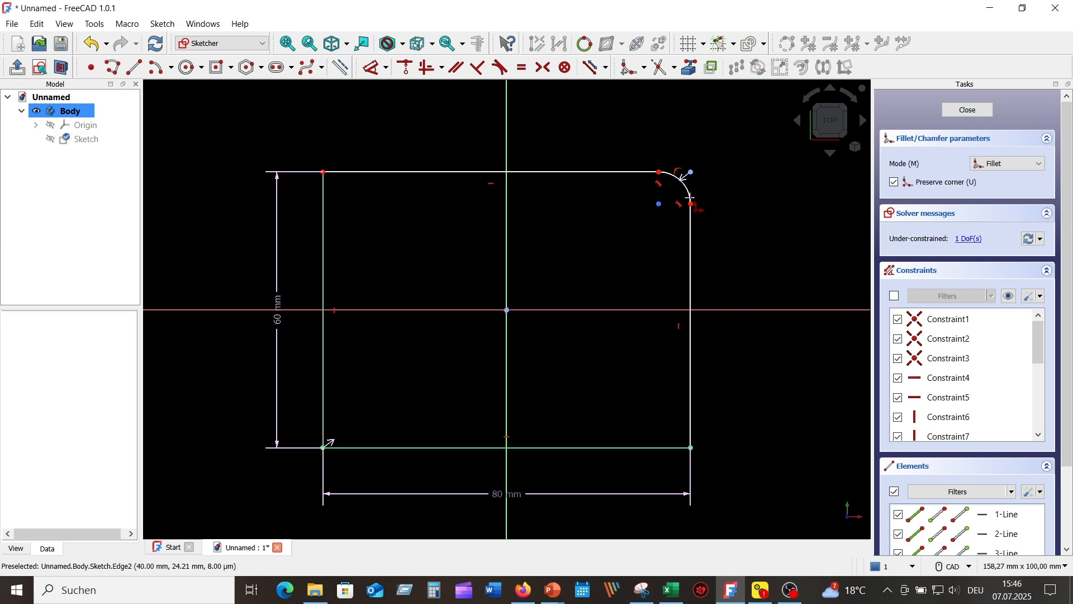
{"action": "left_click", "coordinate": [348, 172]}
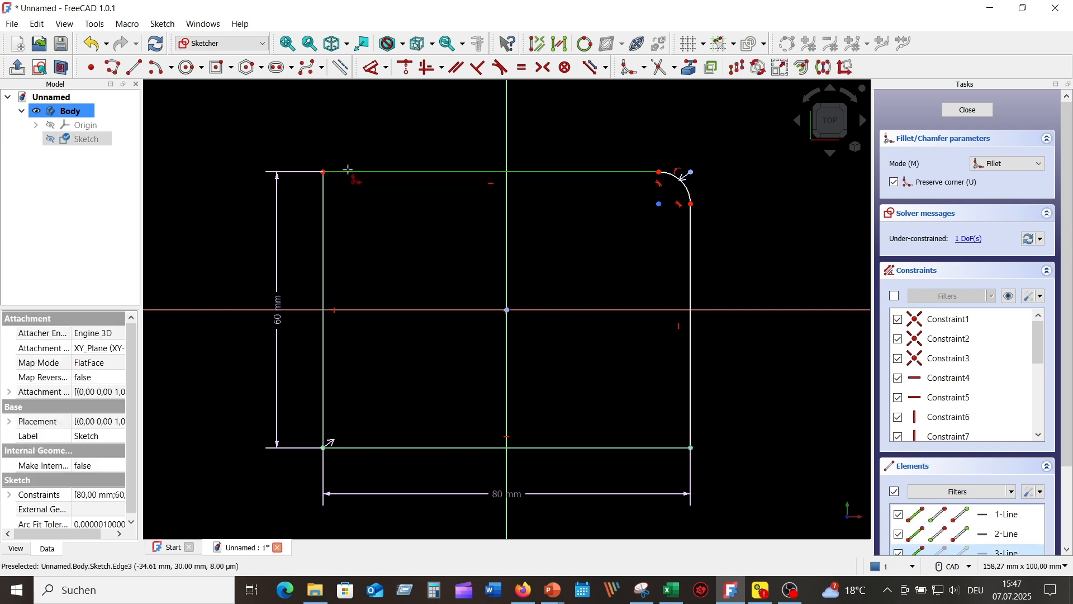
{"action": "left_click", "coordinate": [324, 207]}
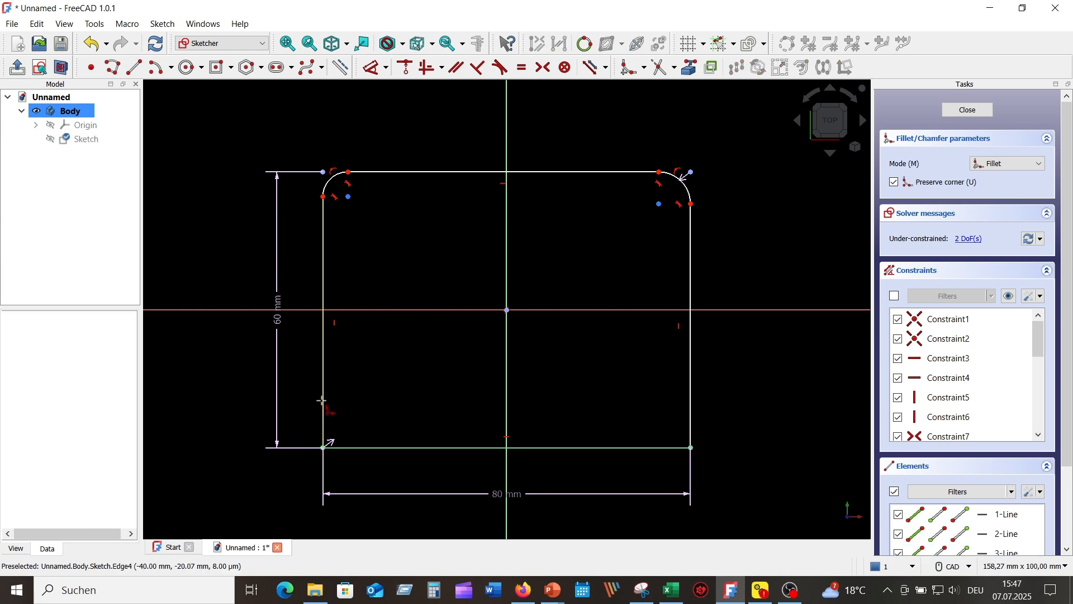
{"action": "left_click", "coordinate": [324, 424]}
{"action": "left_click", "coordinate": [358, 449]}
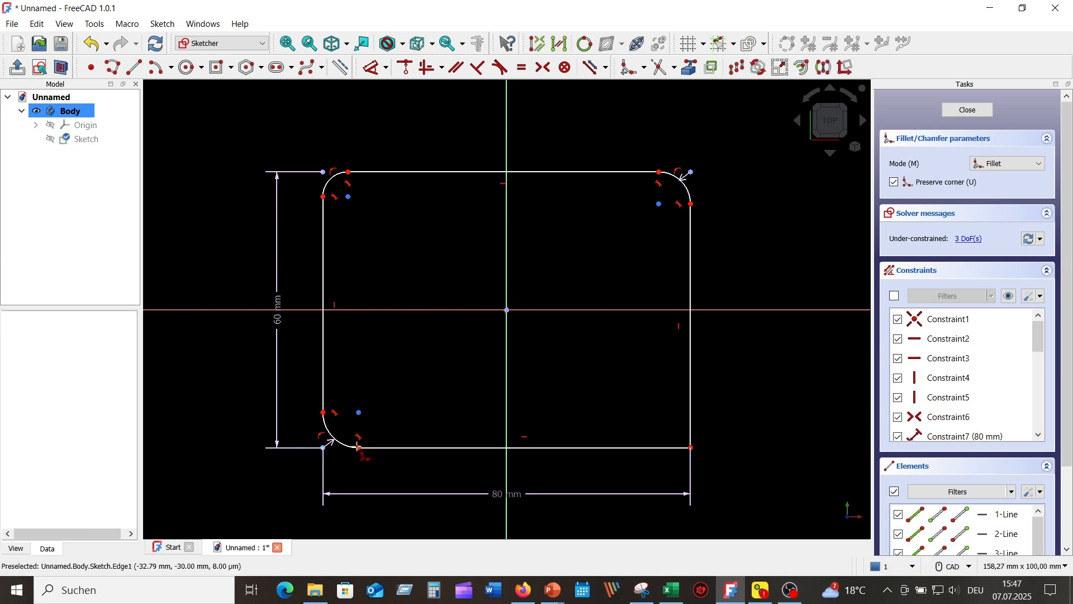
{"action": "left_click", "coordinate": [660, 448]}
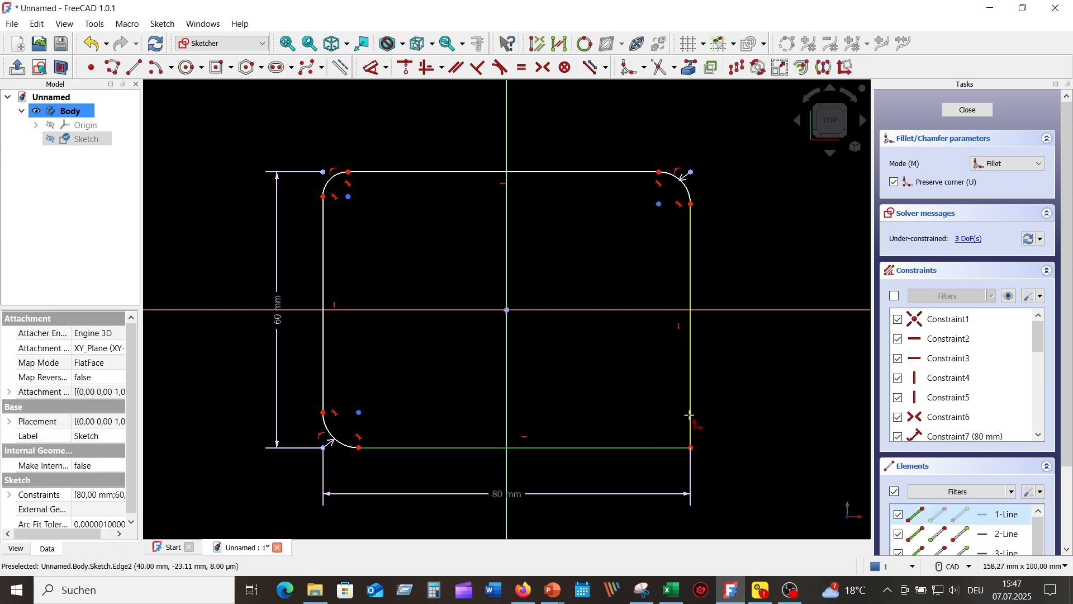
{"action": "left_click", "coordinate": [689, 415]}
{"action": "right_click", "coordinate": [781, 385]}
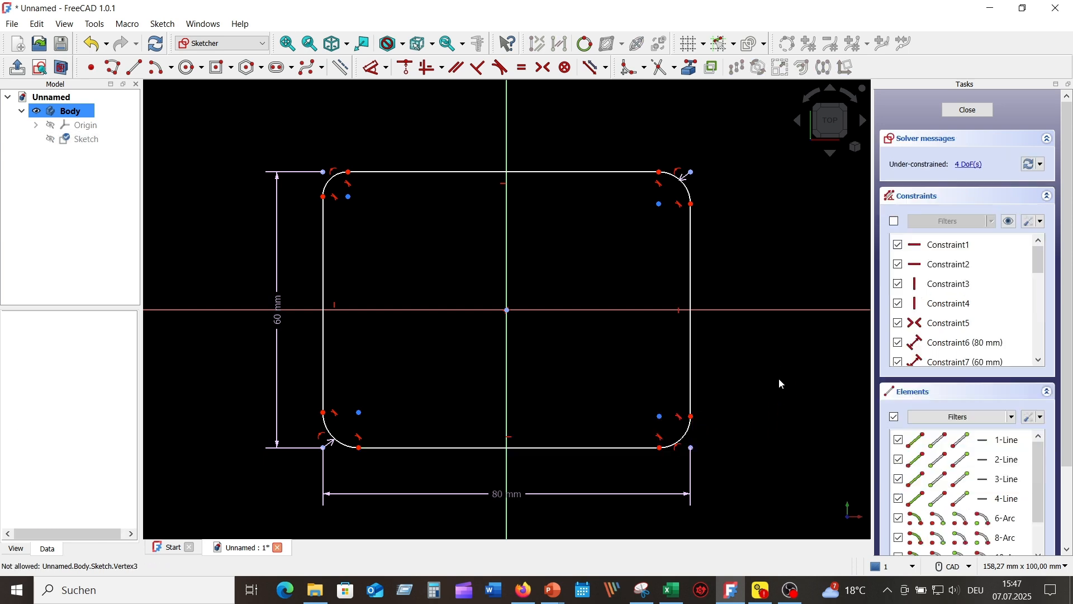
Dimension the upper-right corner fillet with a radius of 8 mm.
{"action": "left_click", "coordinate": [372, 68]}
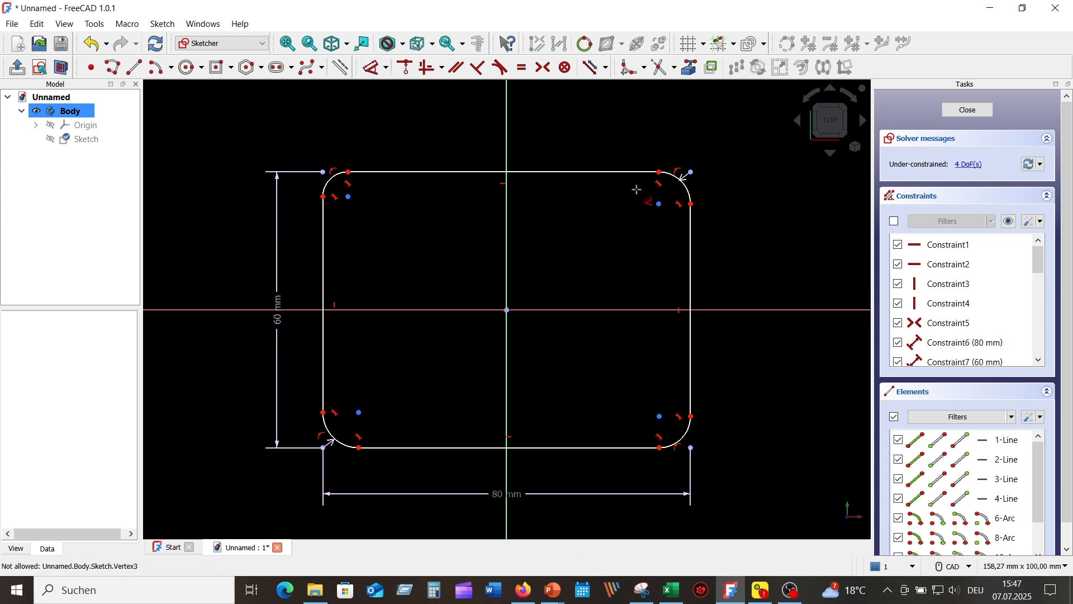
{"action": "left_click", "coordinate": [683, 182]}
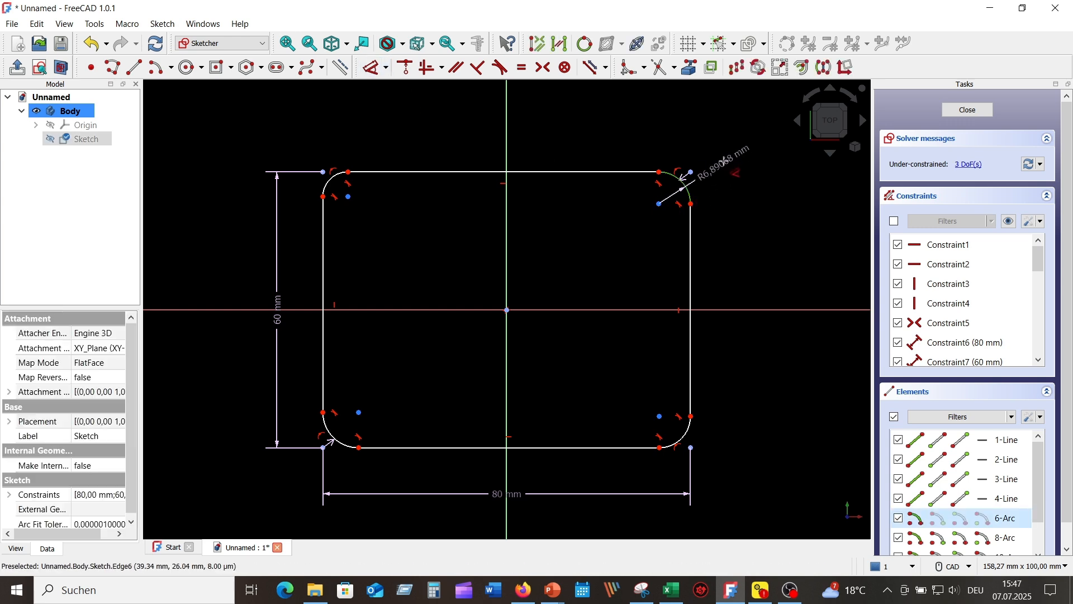
{"action": "left_click", "coordinate": [725, 161]}
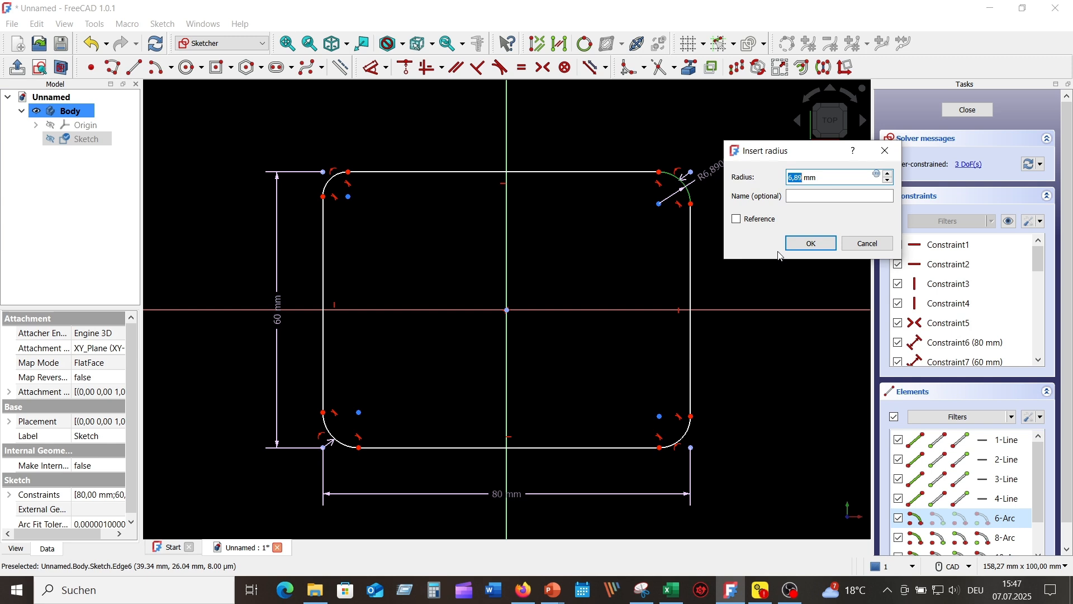
{"action": "type", "text": "8"}
{"action": "key", "text": "Return"}
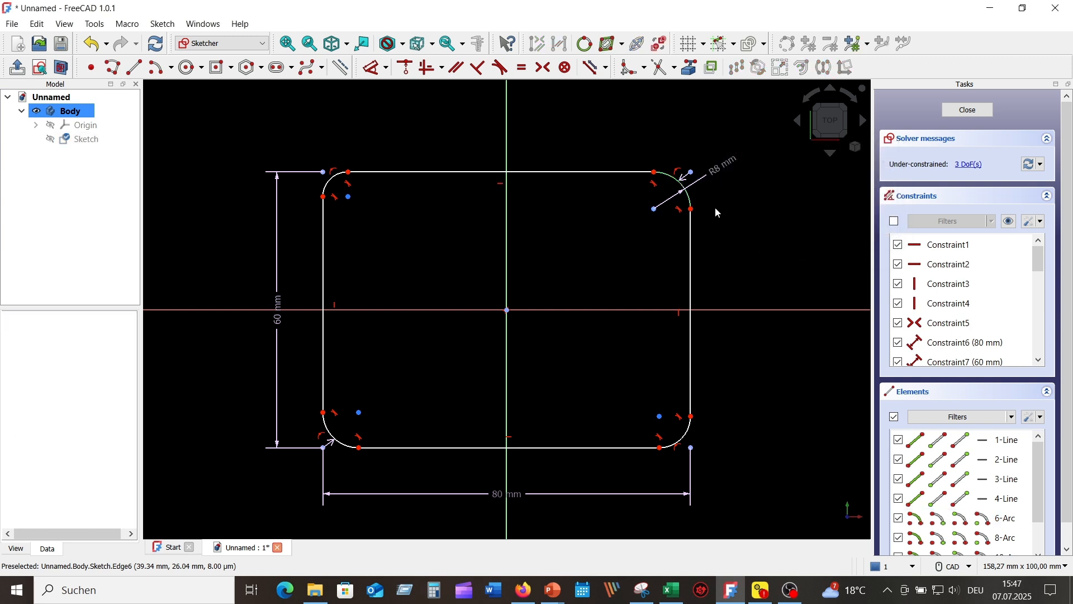
Constrain all four corner arcs to equal radius.
{"action": "left_click", "coordinate": [688, 198]}
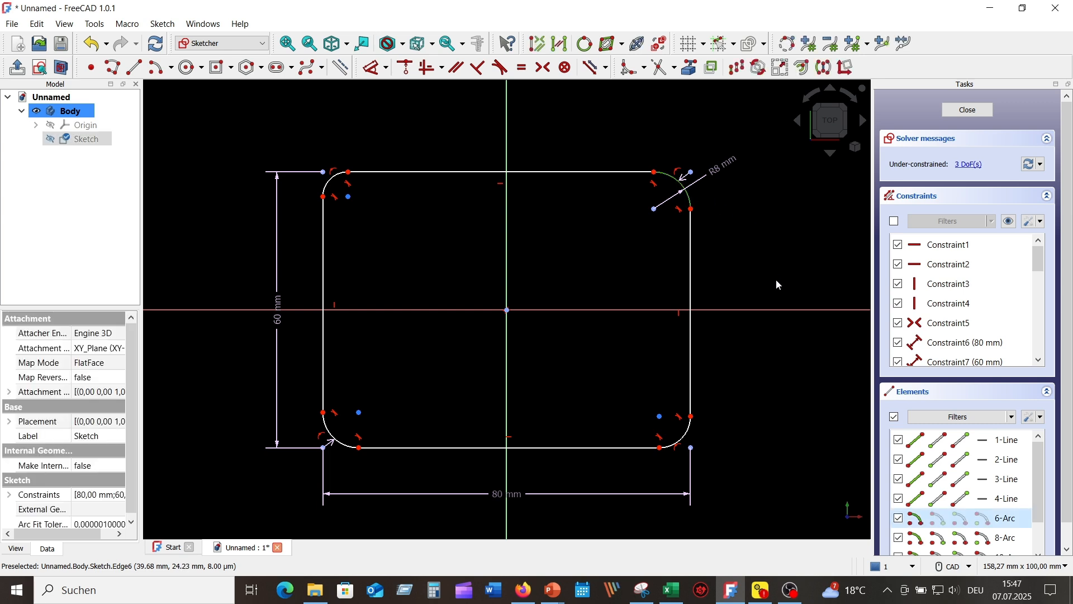
{"action": "left_click", "coordinate": [336, 183]}
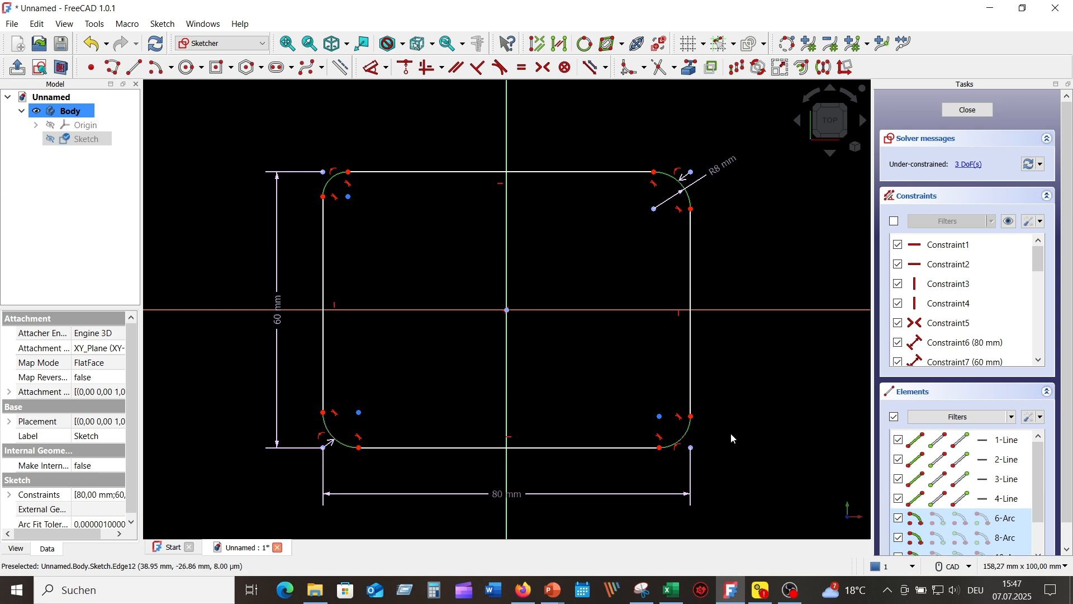
{"action": "left_click", "coordinate": [526, 70]}
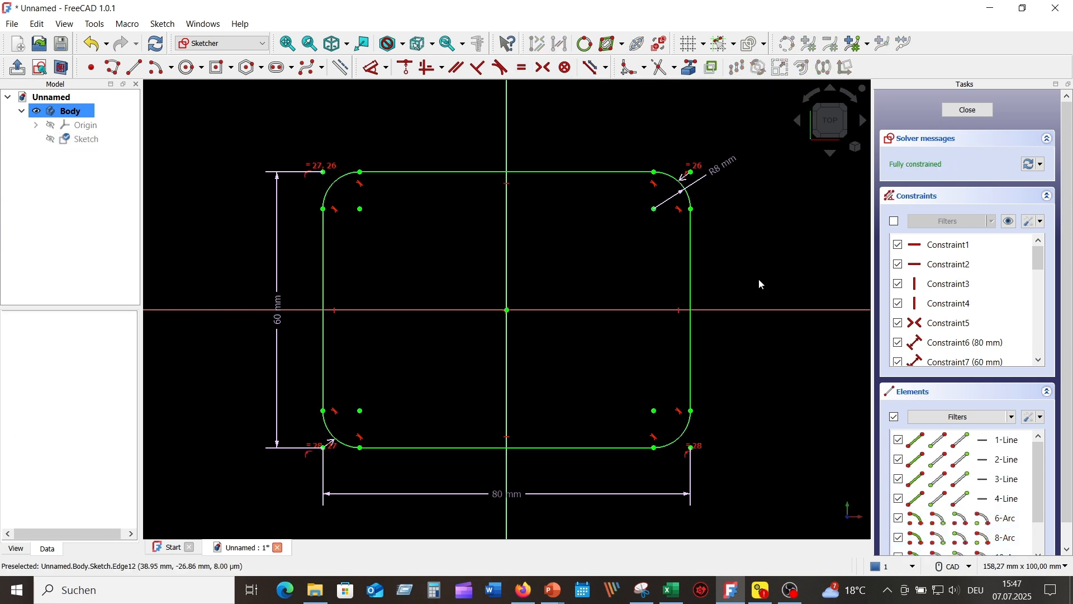
Draw a 10 mm diameter circle in the upper-left area of the rectangle and move its diameter label above the outline.
{"action": "left_click", "coordinate": [187, 70]}
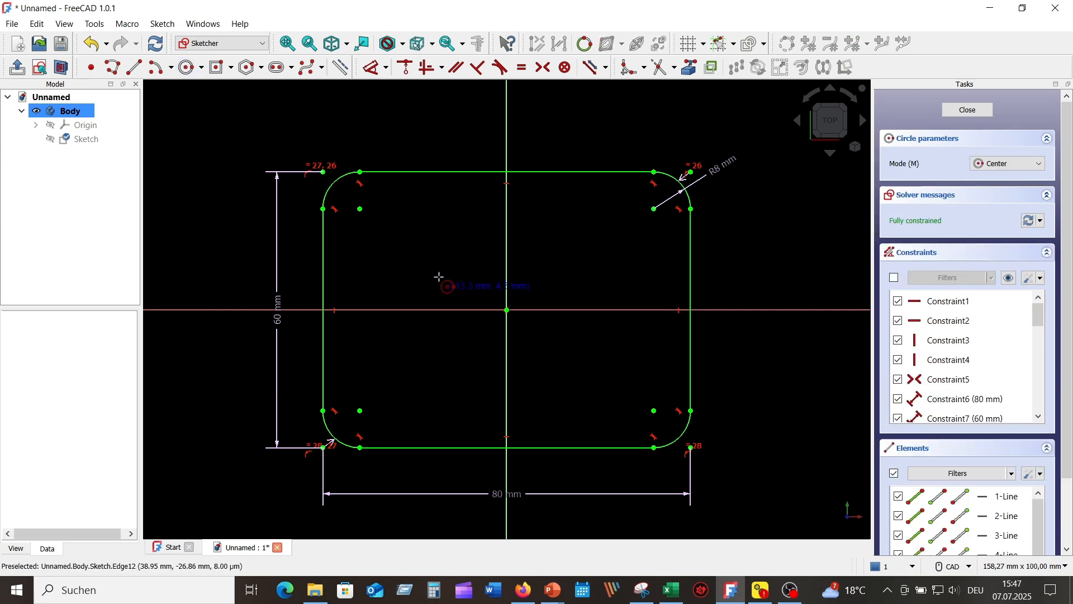
{"action": "left_click", "coordinate": [402, 233]}
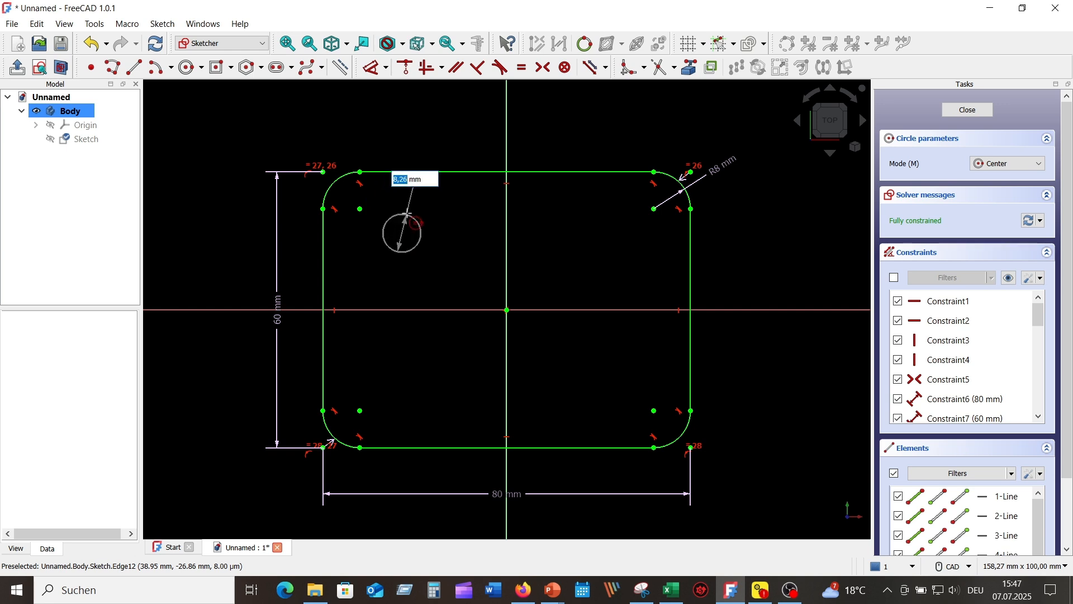
{"action": "type", "text": "5"}
{"action": "key", "text": "Return"}
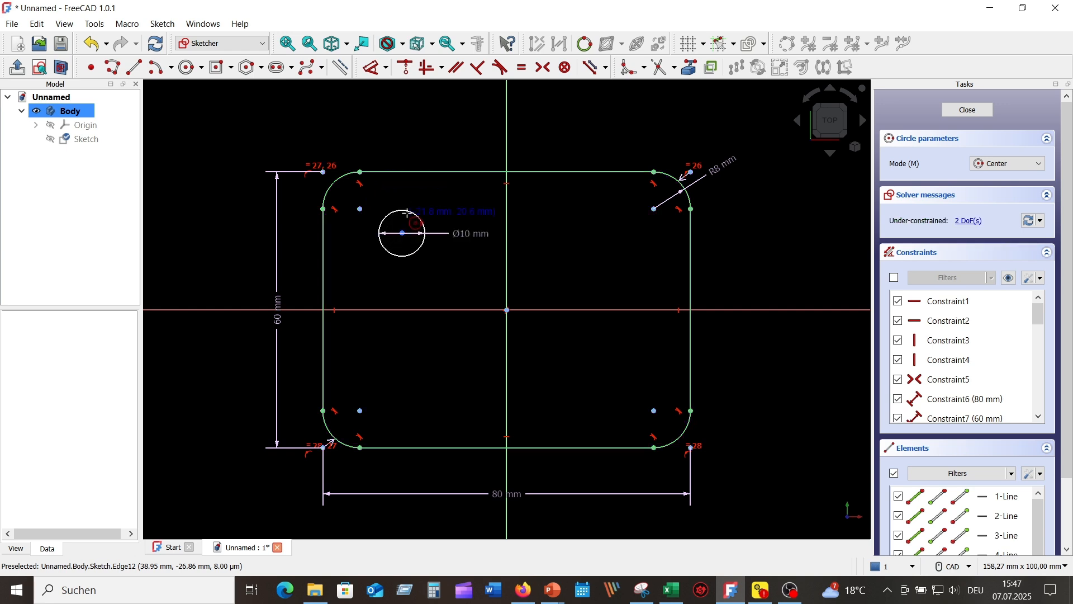
{"action": "key", "text": "Escape"}
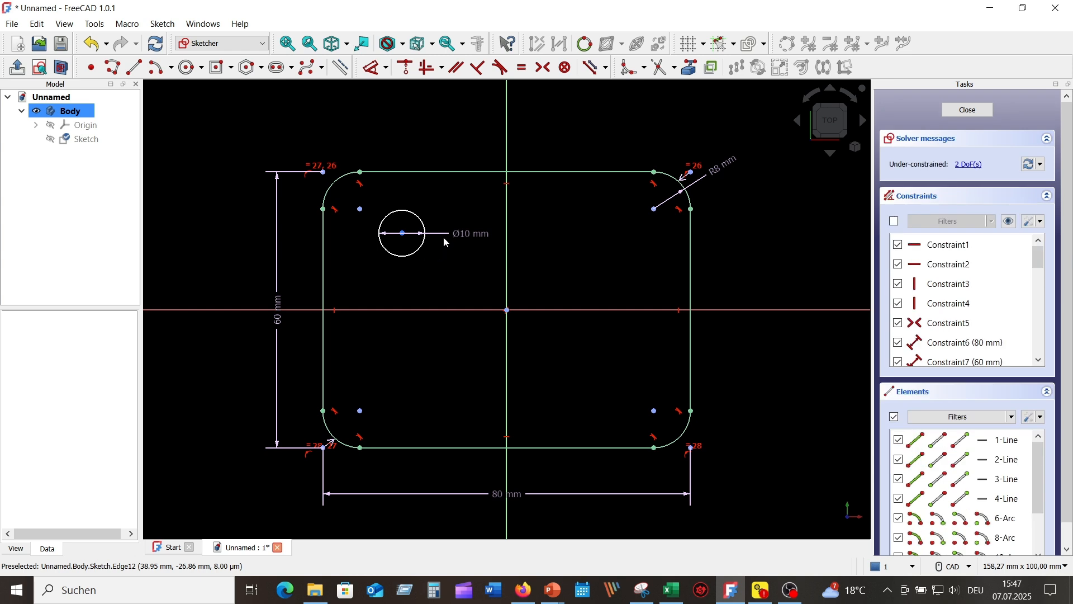
{"action": "left_click_drag", "start_coordinate": [459, 234], "coordinate": [430, 136]}
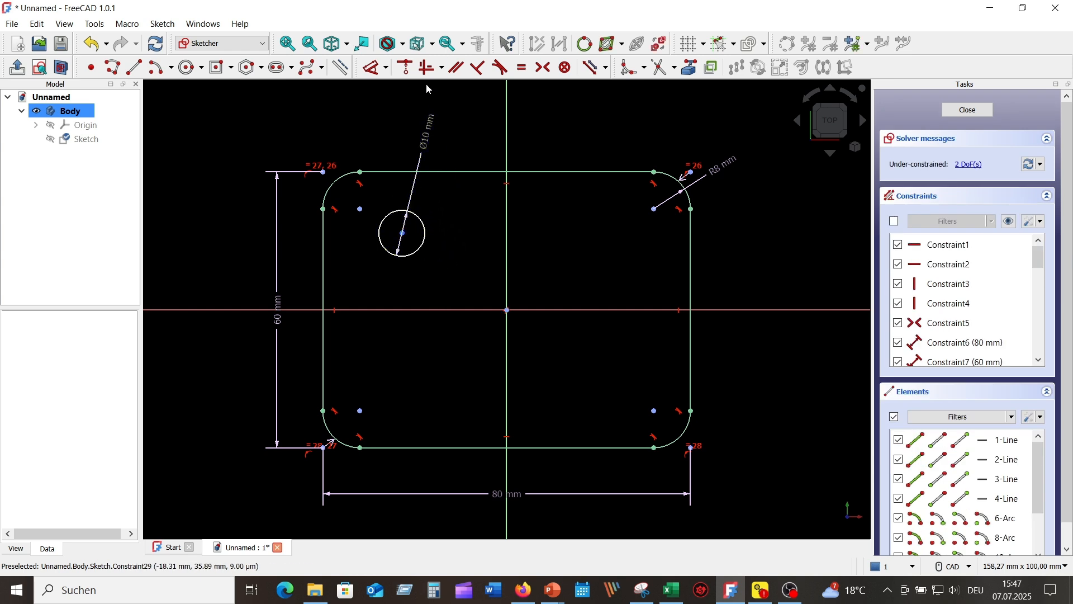
Apply a lock constraint to the circle's center point to dimension its position from the origin.
{"action": "left_click", "coordinate": [386, 68]}
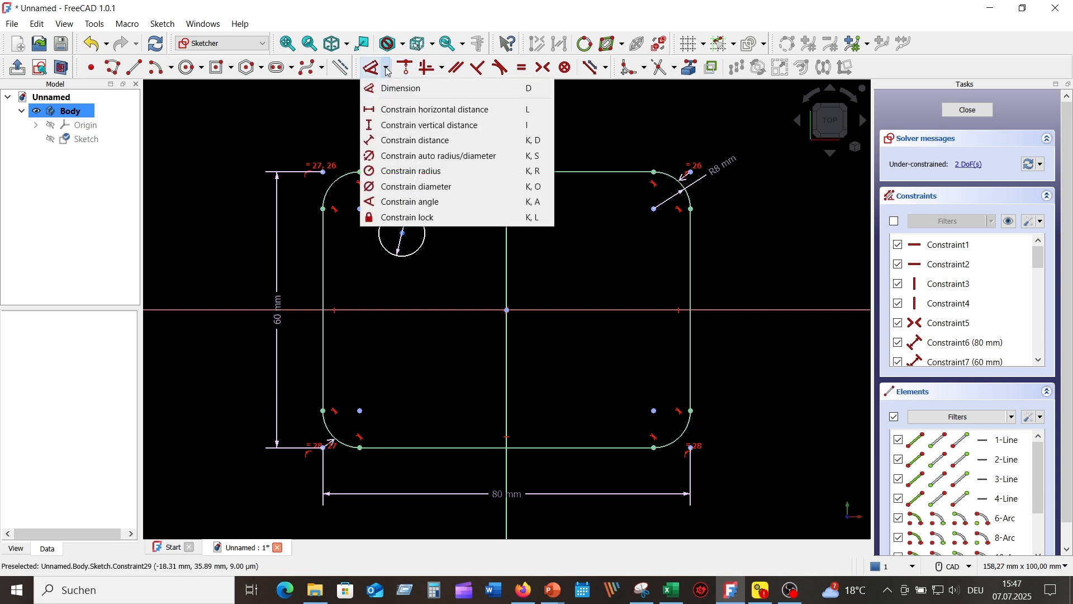
{"action": "left_click", "coordinate": [444, 222]}
{"action": "left_click", "coordinate": [402, 234]}
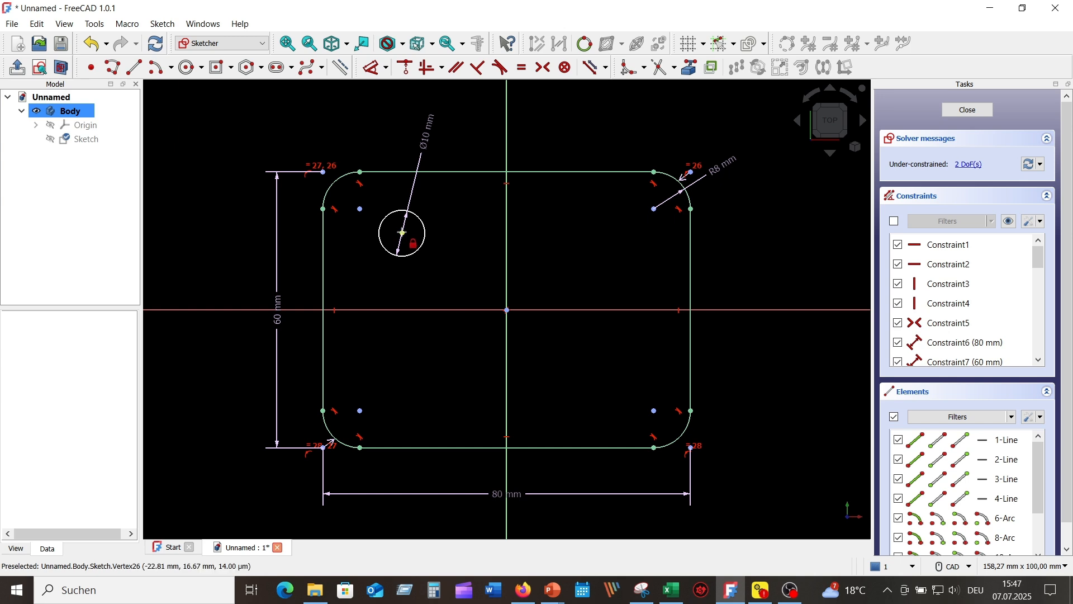
{"action": "left_click", "coordinate": [402, 233]}
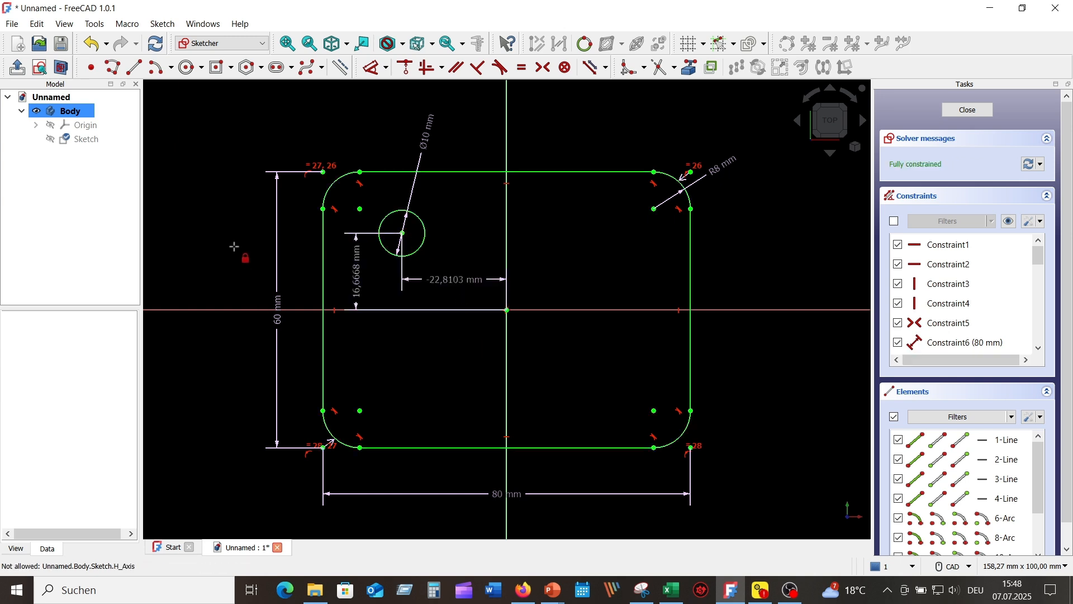
Set the circle center's offsets from the origin to 20 mm vertically and 25 mm horizontally, and move both dimensions outside the outline.
{"action": "double_click", "coordinate": [355, 272]}
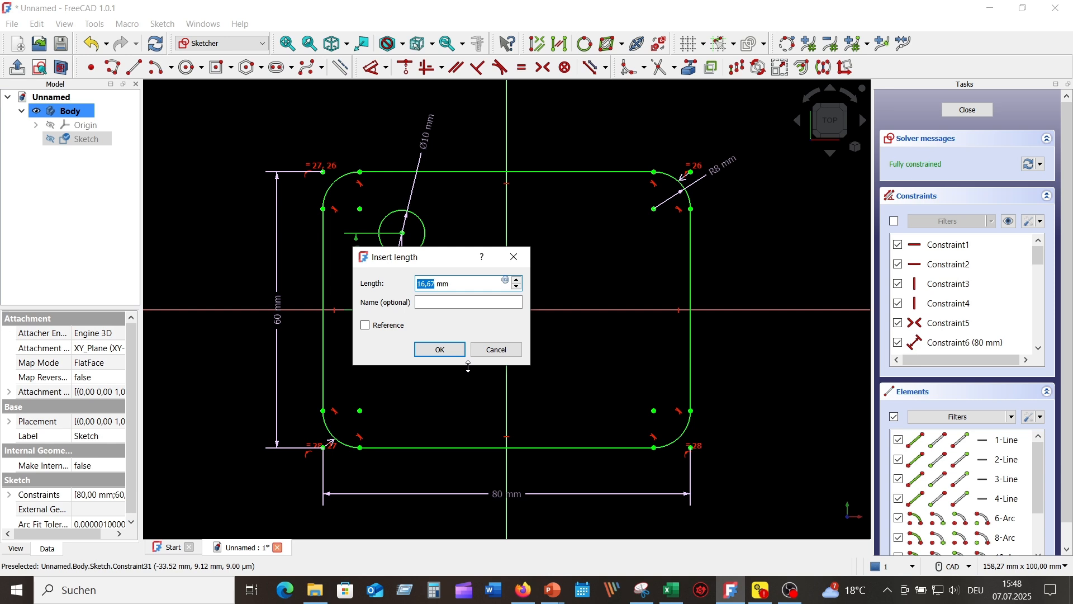
{"action": "type", "text": "20"}
{"action": "key", "text": "Return"}
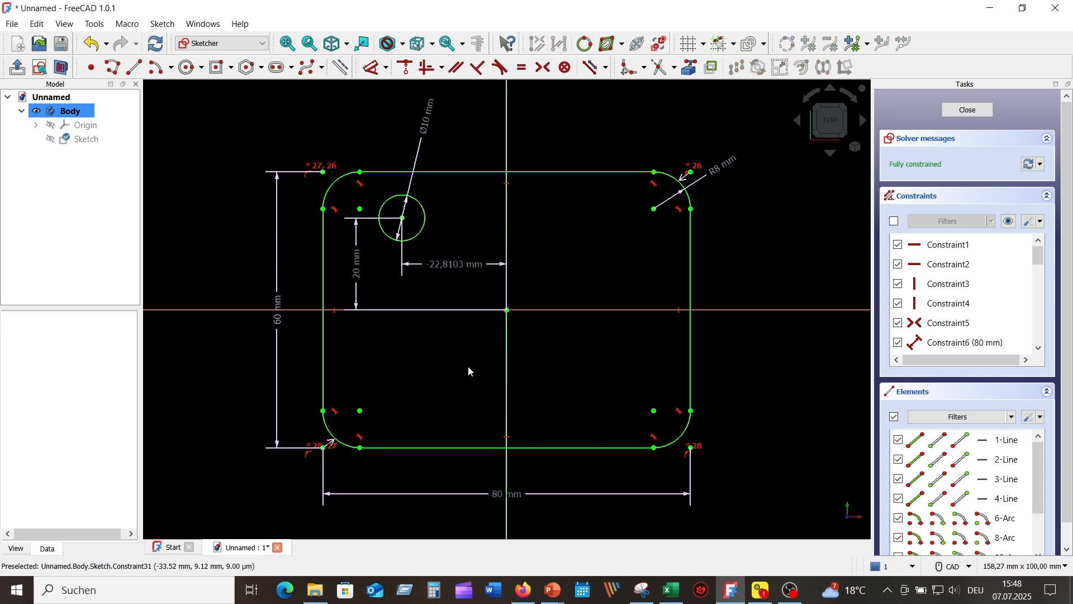
{"action": "double_click", "coordinate": [447, 267]}
{"action": "type", "text": "25"}
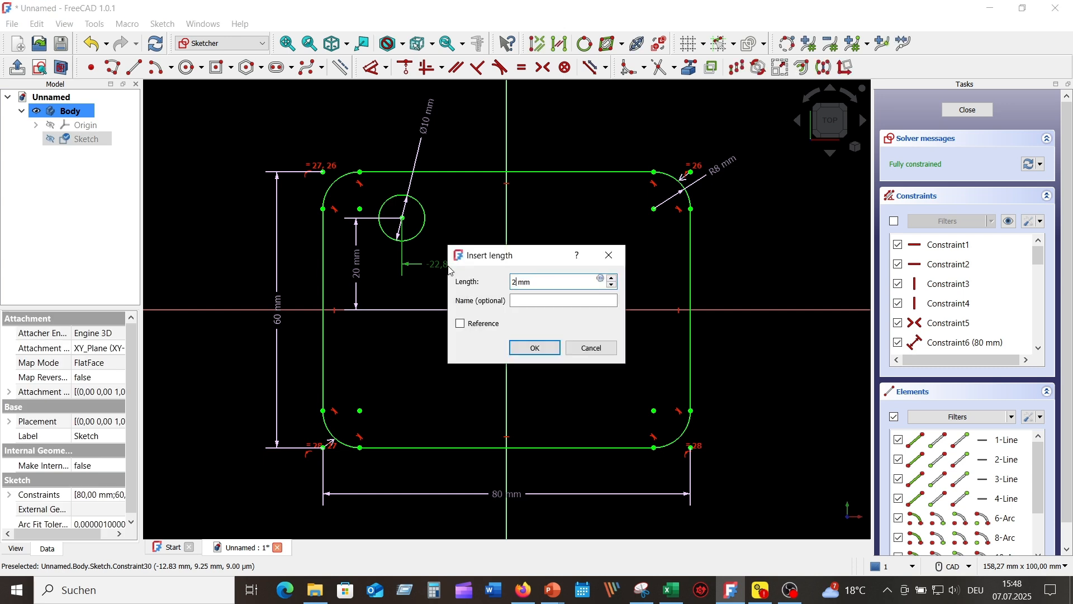
{"action": "key", "text": "Return"}
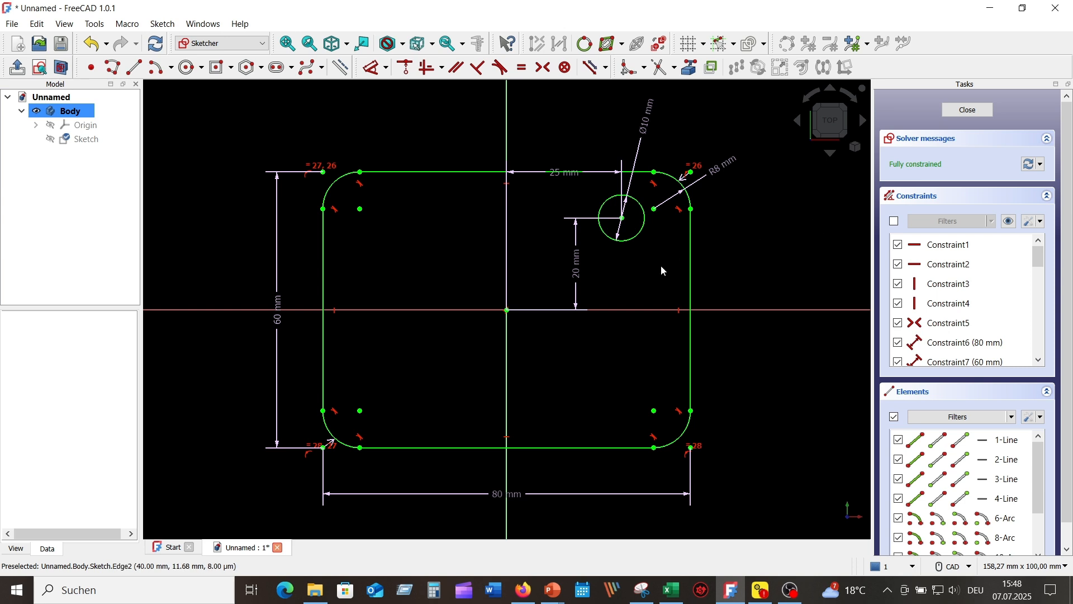
{"action": "mouse_move", "coordinate": [579, 270]}
{"action": "left_mouse_down"}
{"action": "mouse_move", "coordinate": [772, 297]}
{"action": "mouse_move", "coordinate": [725, 298]}
{"action": "left_mouse_up"}
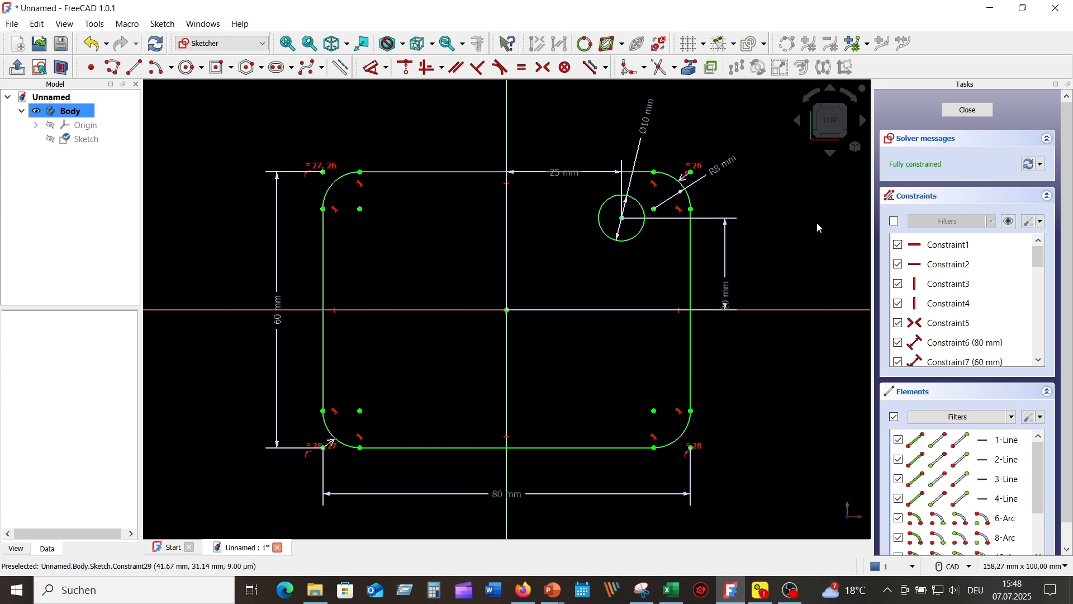
{"action": "left_click_drag", "start_coordinate": [561, 174], "coordinate": [562, 157]}
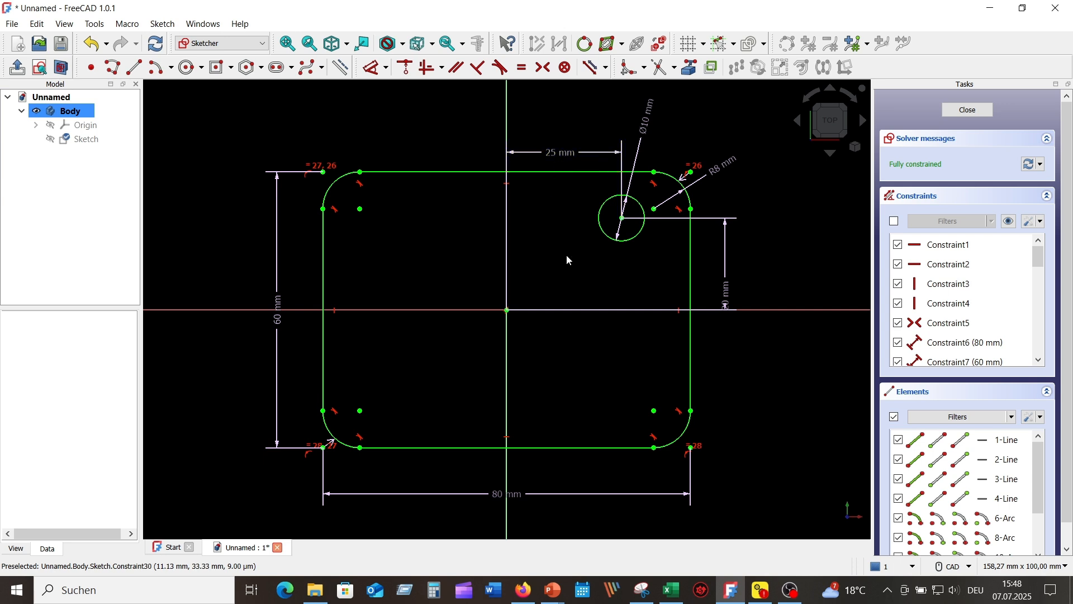
Mirror the 10 mm circle across the horizontal axis and move the copy's diameter label closer to it.
{"action": "left_click", "coordinate": [632, 241]}
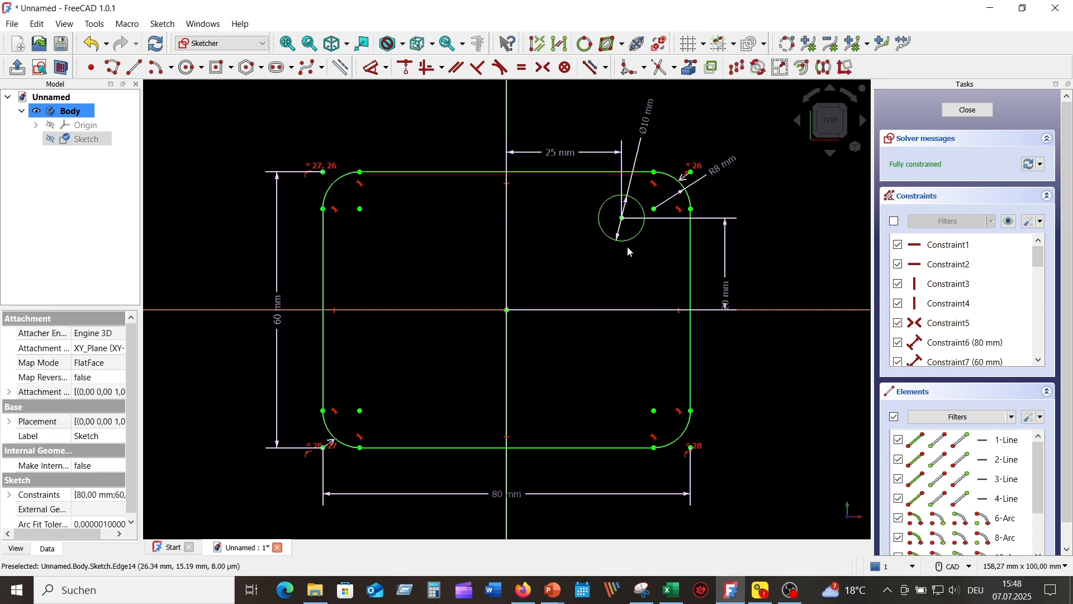
{"action": "left_click", "coordinate": [825, 68]}
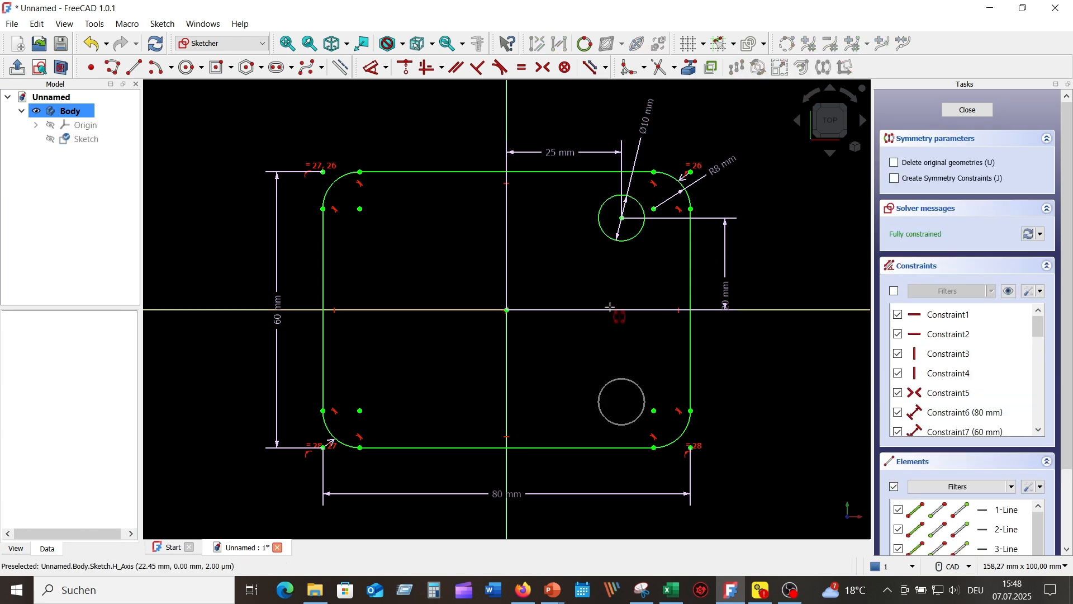
{"action": "left_click", "coordinate": [610, 307]}
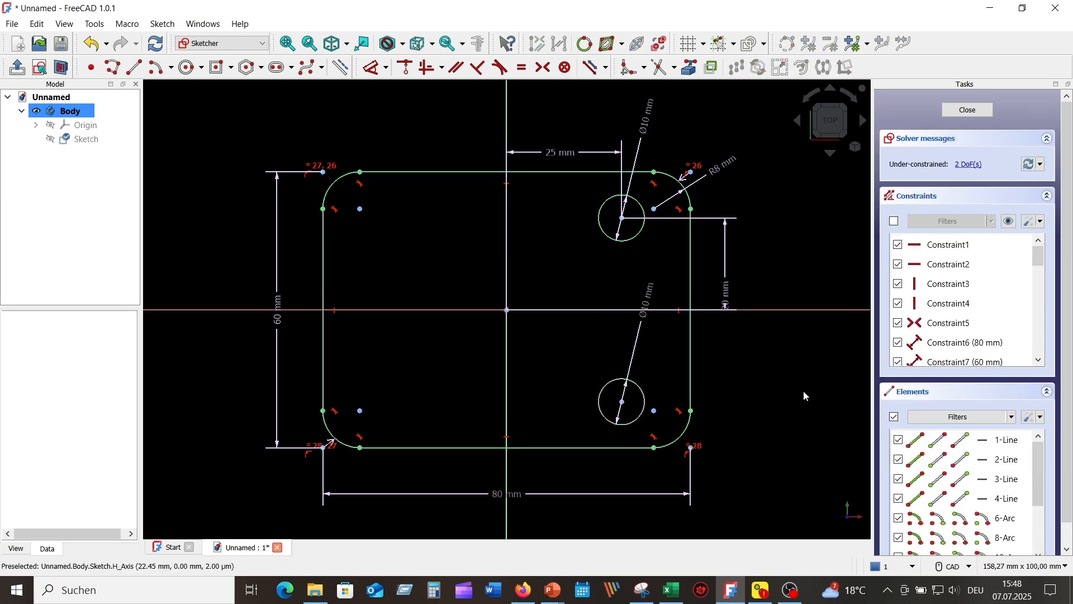
{"action": "left_click_drag", "start_coordinate": [650, 295], "coordinate": [654, 350]}
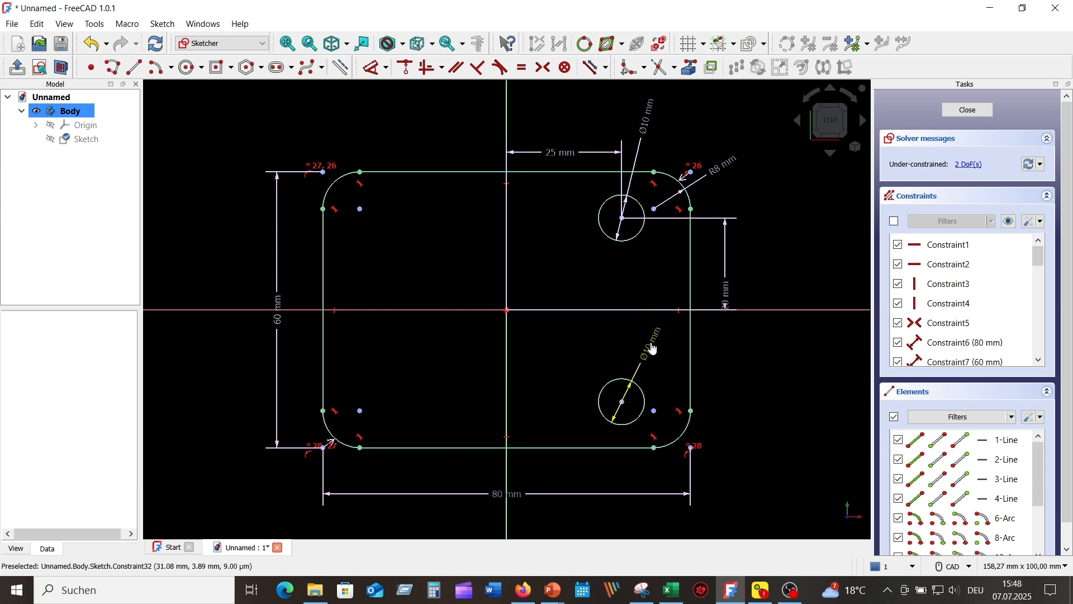
Mirror both 10 mm circles across the vertical axis to create the remaining pair of holes.
{"action": "left_click", "coordinate": [638, 426]}
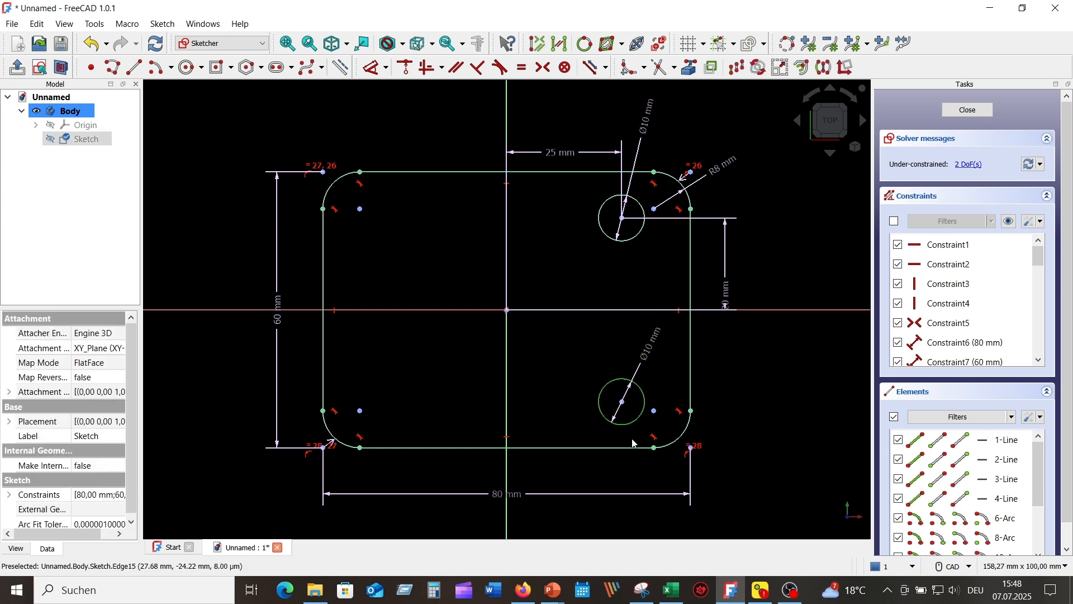
{"action": "left_click", "coordinate": [637, 239]}
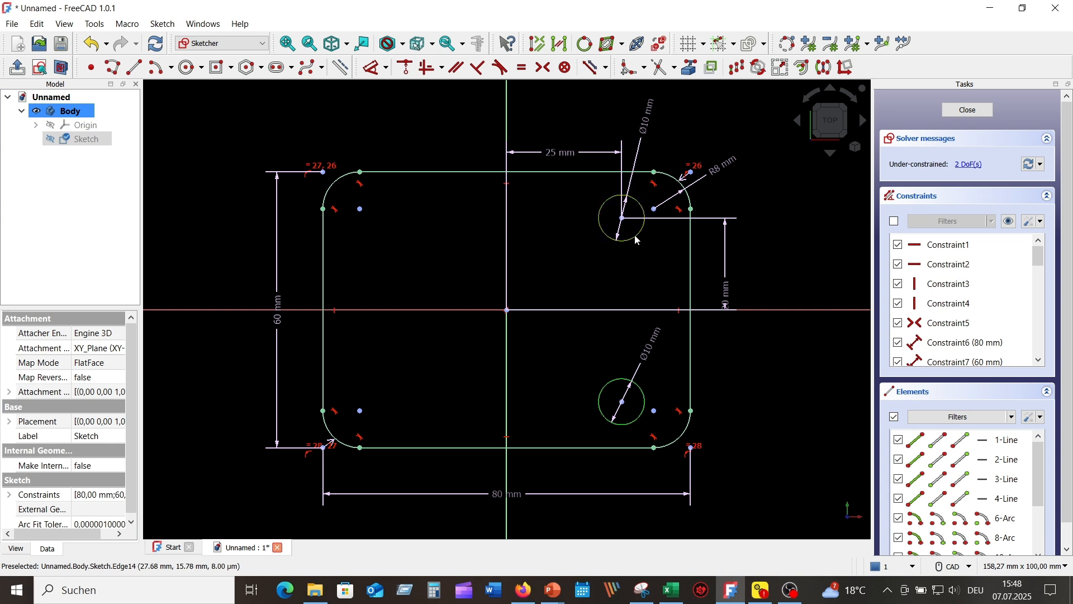
{"action": "left_click", "coordinate": [825, 69]}
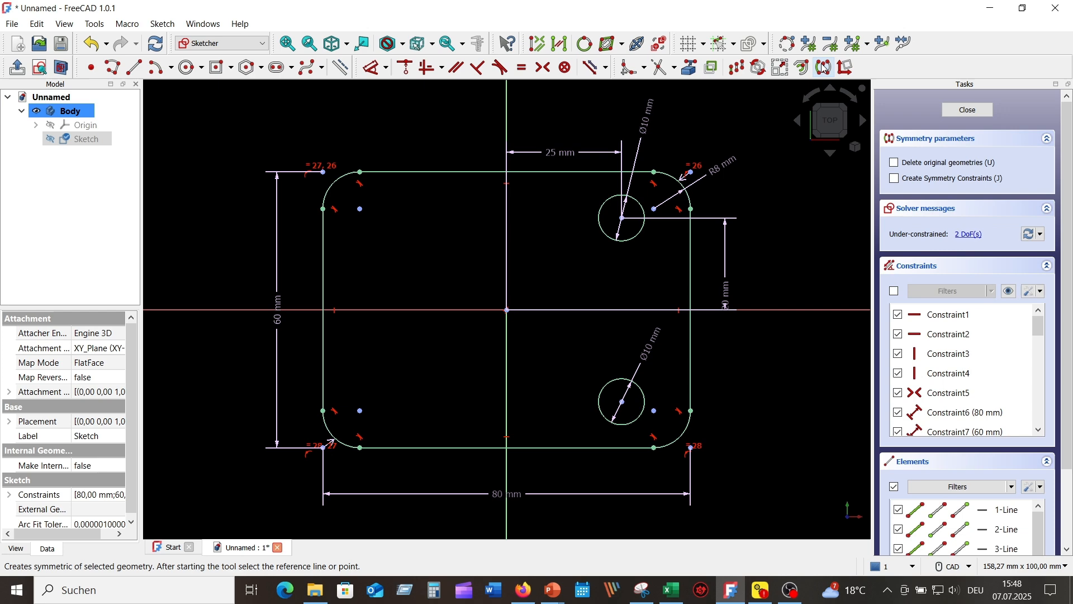
{"action": "left_click", "coordinate": [508, 353]}
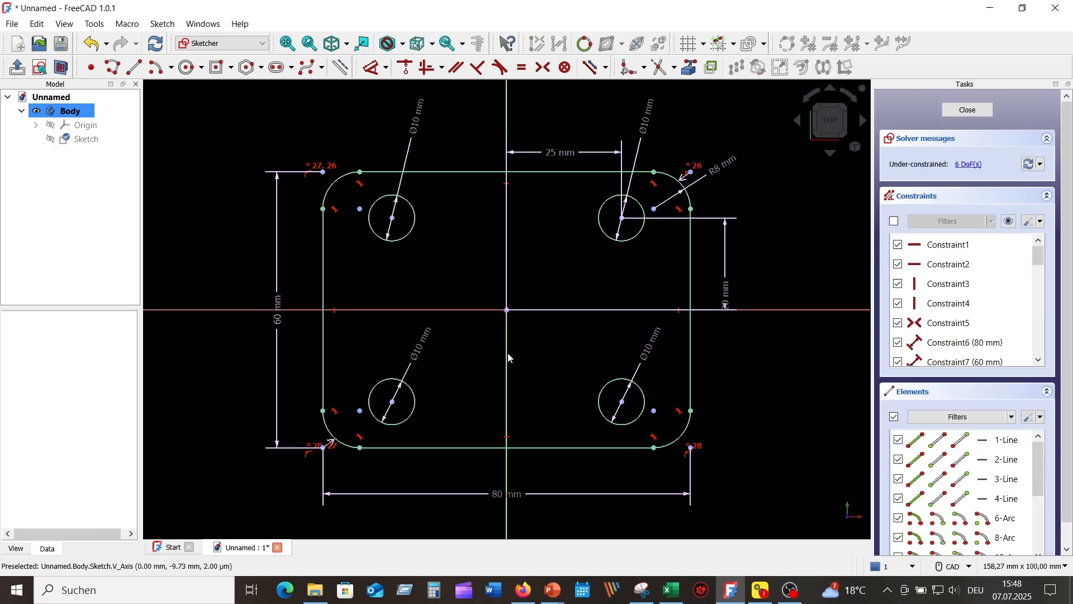
{"action": "right_click", "coordinate": [797, 222]}
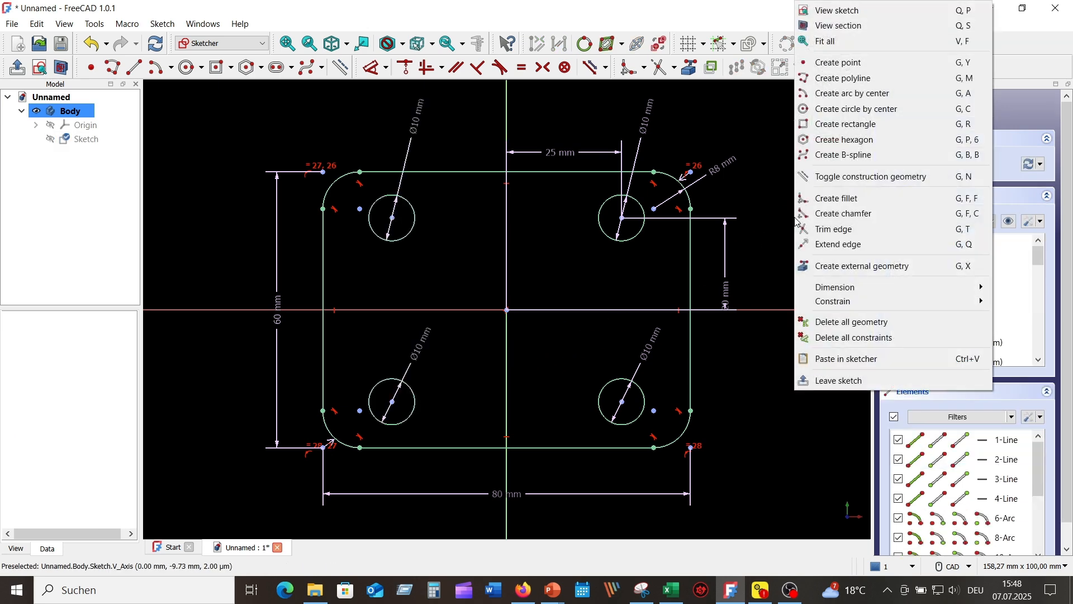
{"action": "left_click", "coordinate": [770, 202]}
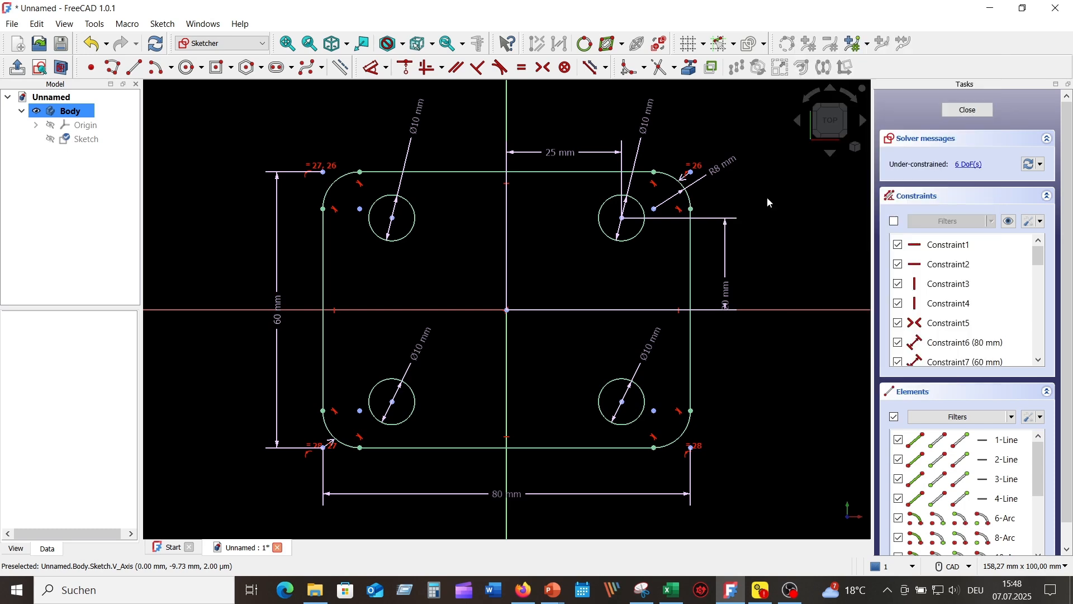
Close the sketch and pad the plate profile 10 mm, symmetric to the sketch plane.
{"action": "left_click", "coordinate": [969, 110]}
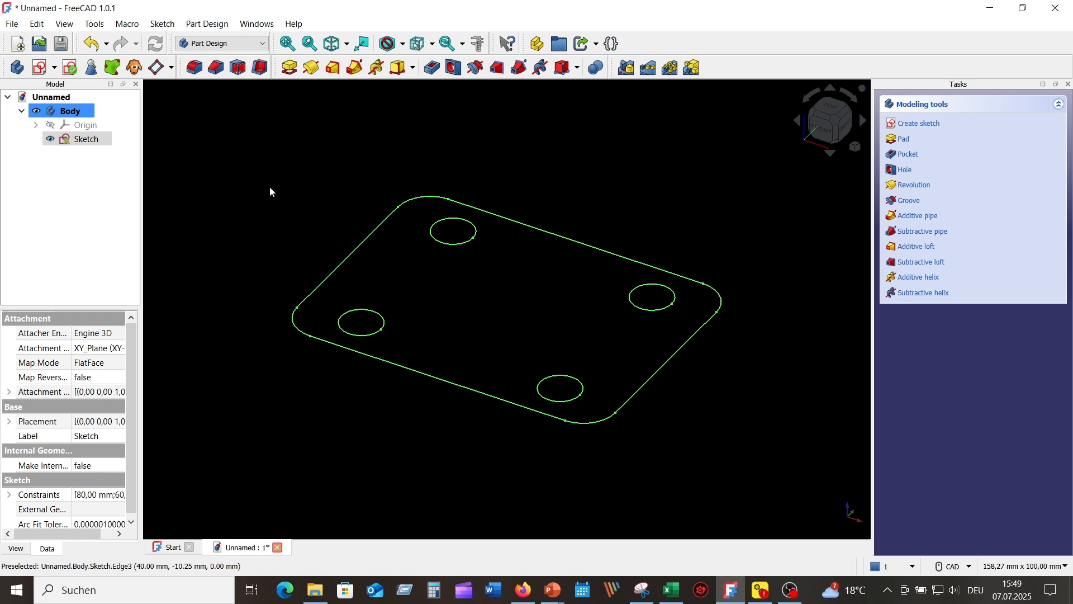
{"action": "left_click", "coordinate": [86, 134]}
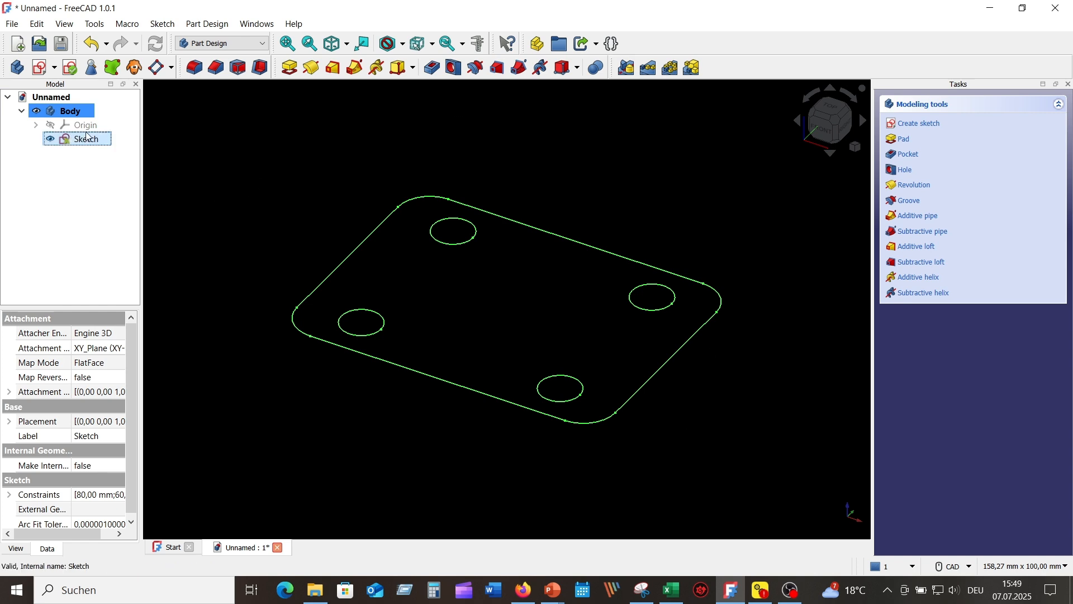
{"action": "left_click", "coordinate": [295, 67]}
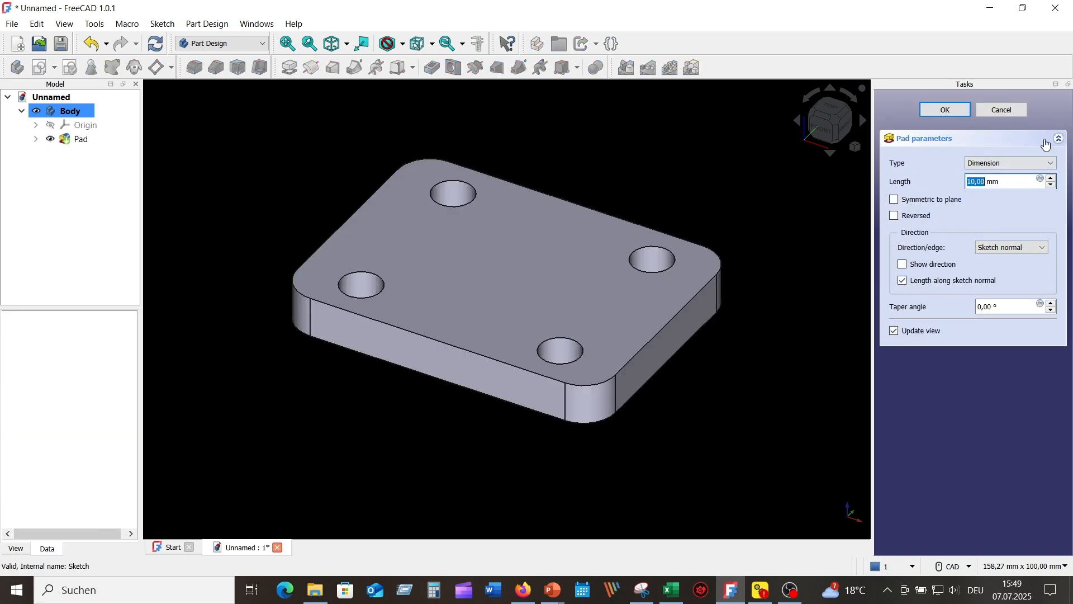
{"action": "left_click", "coordinate": [1053, 165]}
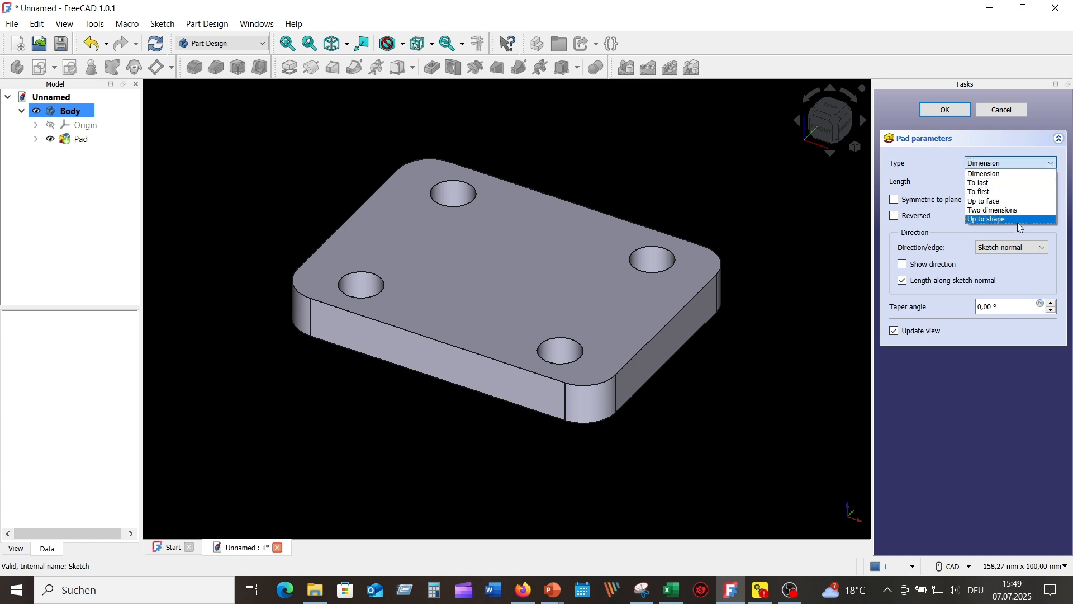
{"action": "left_click", "coordinate": [1008, 178]}
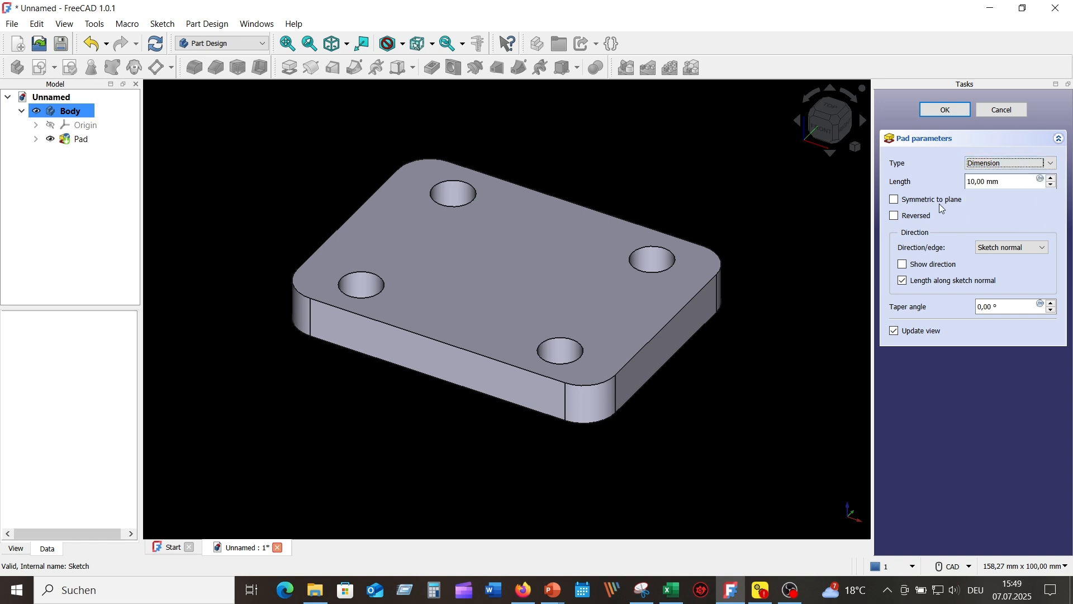
{"action": "left_click", "coordinate": [898, 201]}
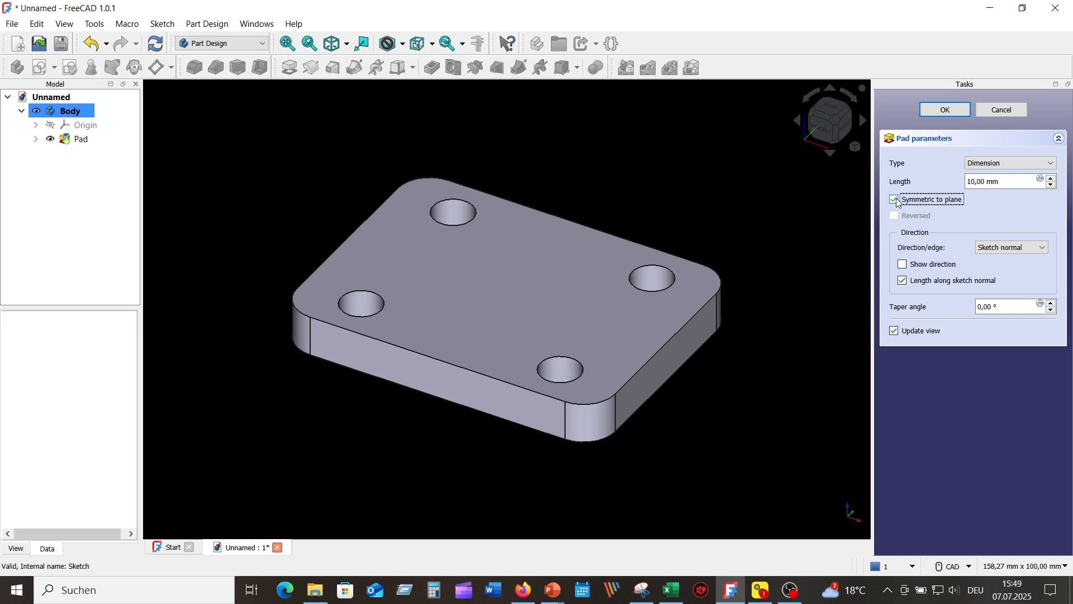
{"action": "left_click", "coordinate": [946, 110]}
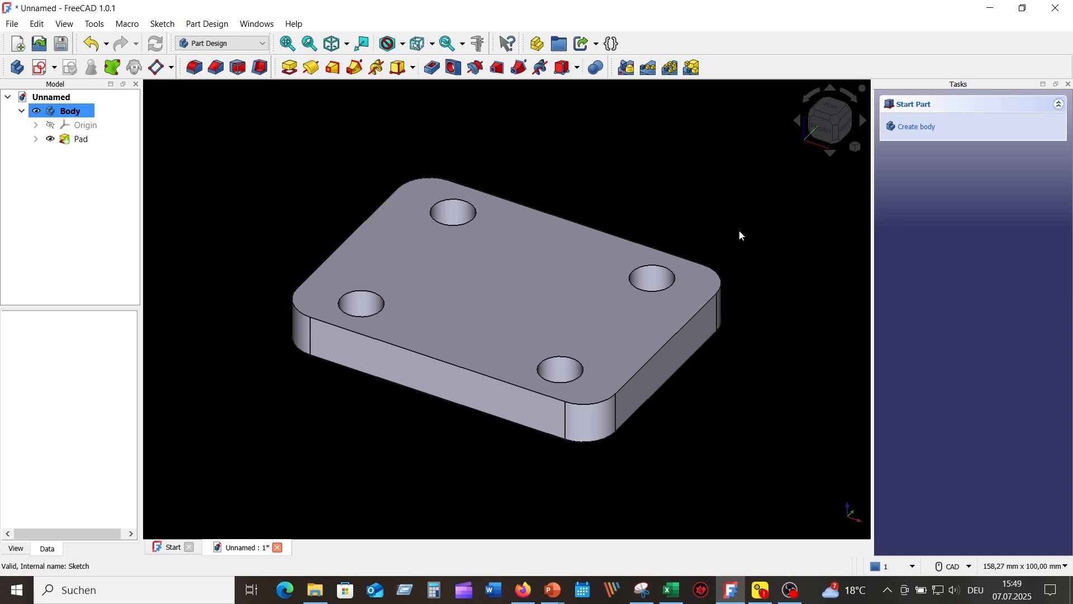
{"action": "left_click", "coordinate": [855, 150]}
{"action": "left_click", "coordinate": [889, 189]}
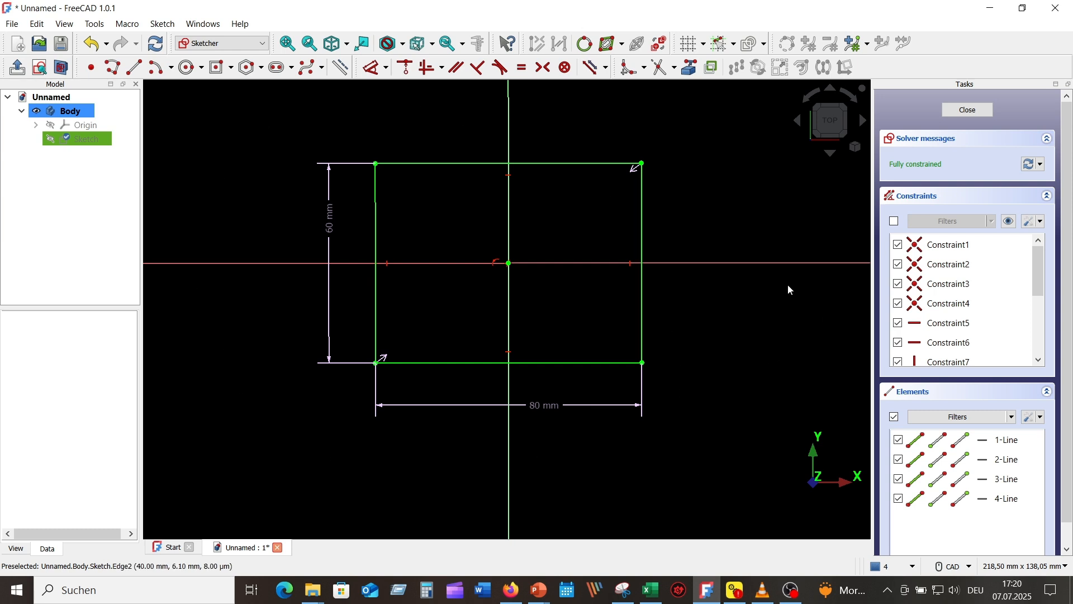
Close the 80 x 60 mm rectangle sketch and show the body's origin planes and axes.
{"action": "left_click", "coordinate": [968, 110]}
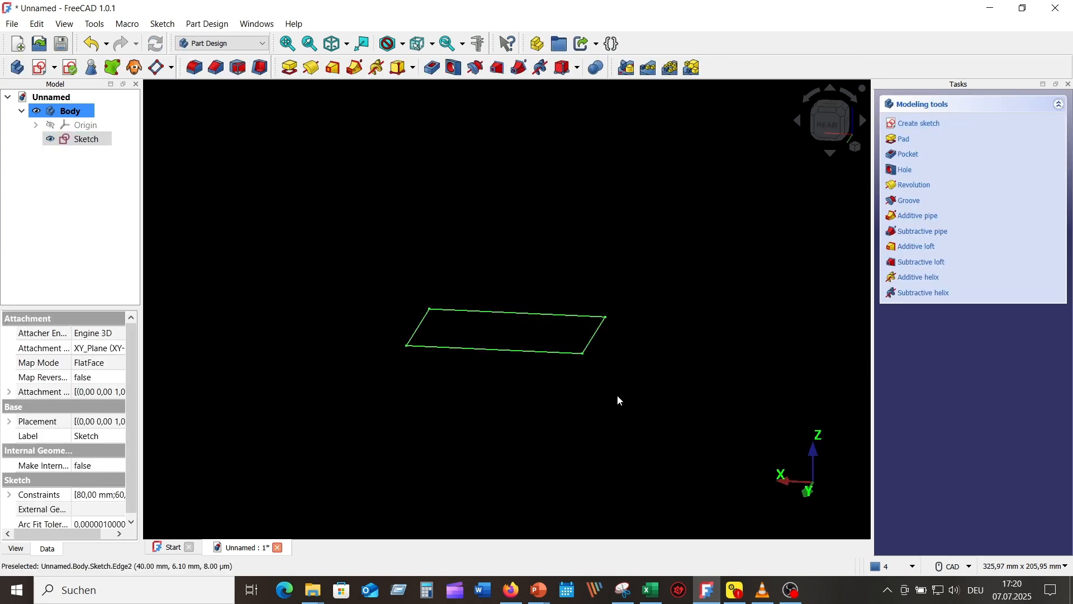
{"action": "middle_click_drag", "start_coordinate": [622, 370], "coordinate": [369, 280]}
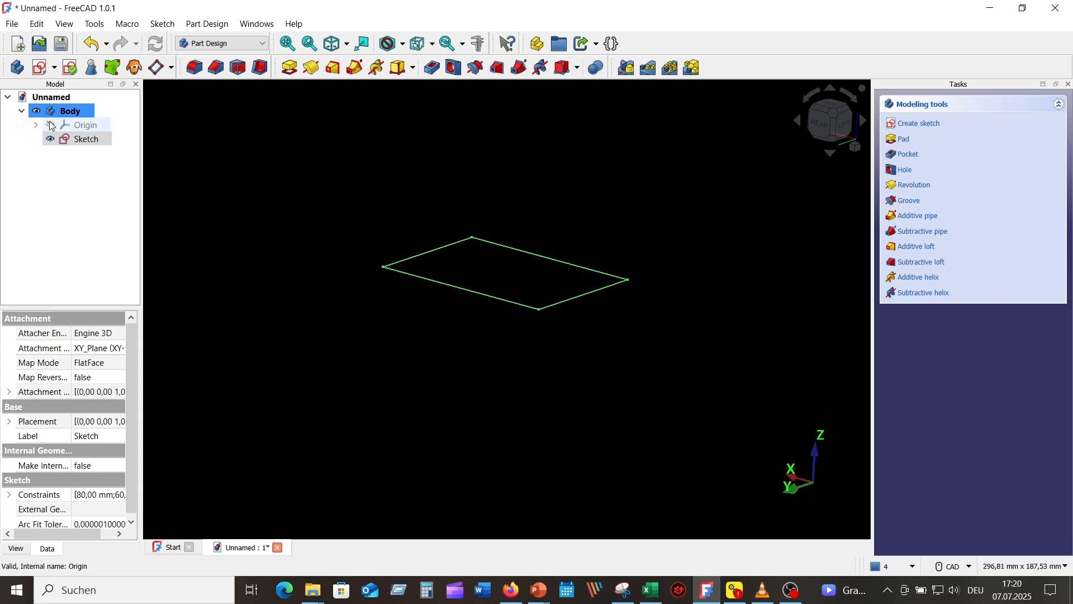
{"action": "left_click", "coordinate": [50, 126]}
{"action": "middle_click_drag", "start_coordinate": [598, 363], "coordinate": [710, 307]}
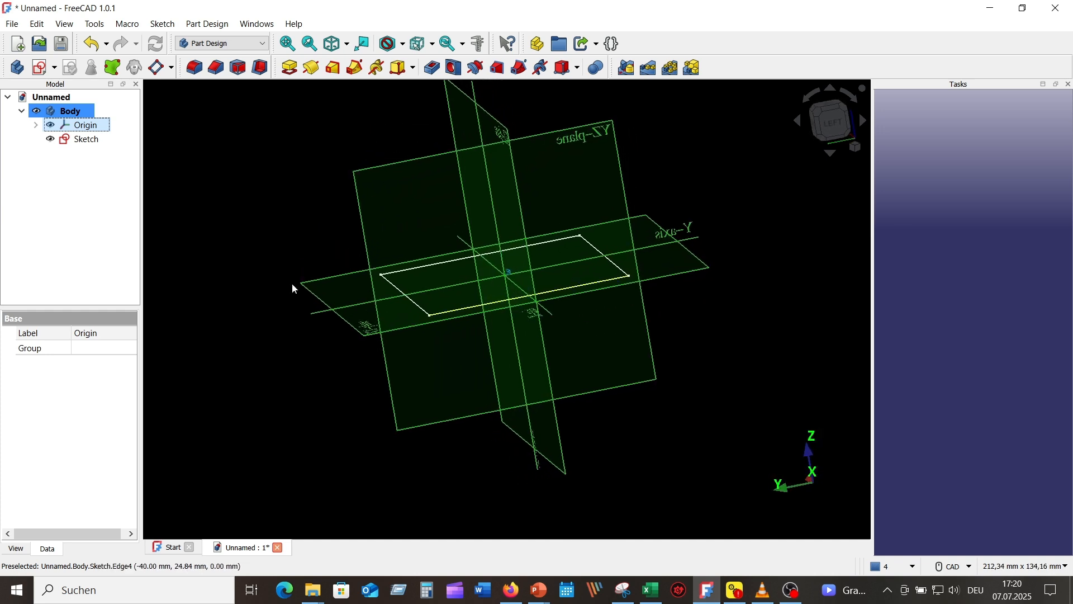
Pad the rectangle sketch 16 mm to one side of its plane and undo the pad.
{"action": "left_click", "coordinate": [85, 140]}
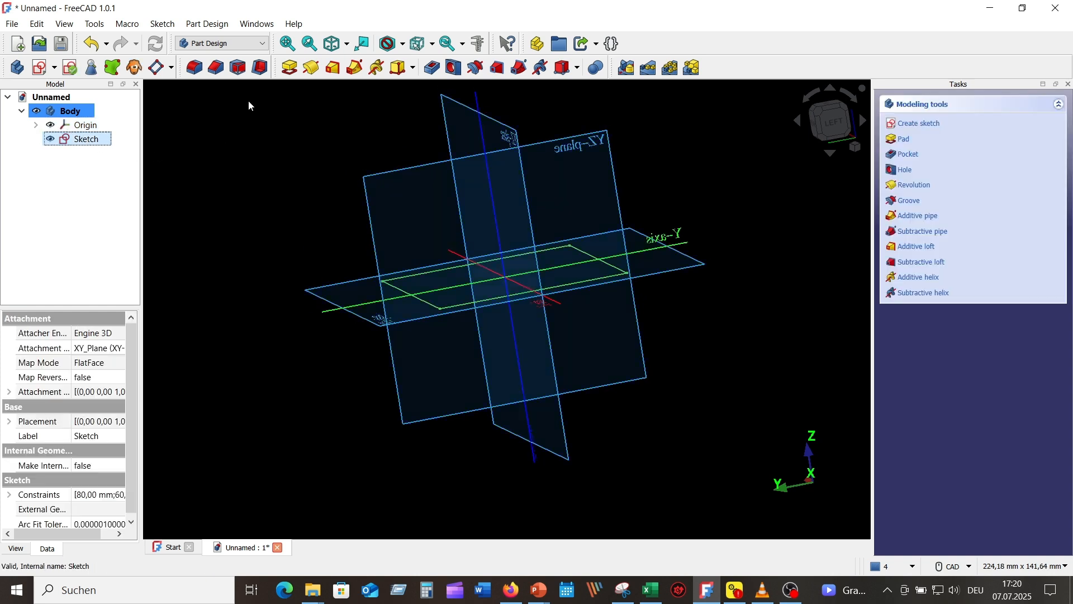
{"action": "left_click", "coordinate": [290, 68]}
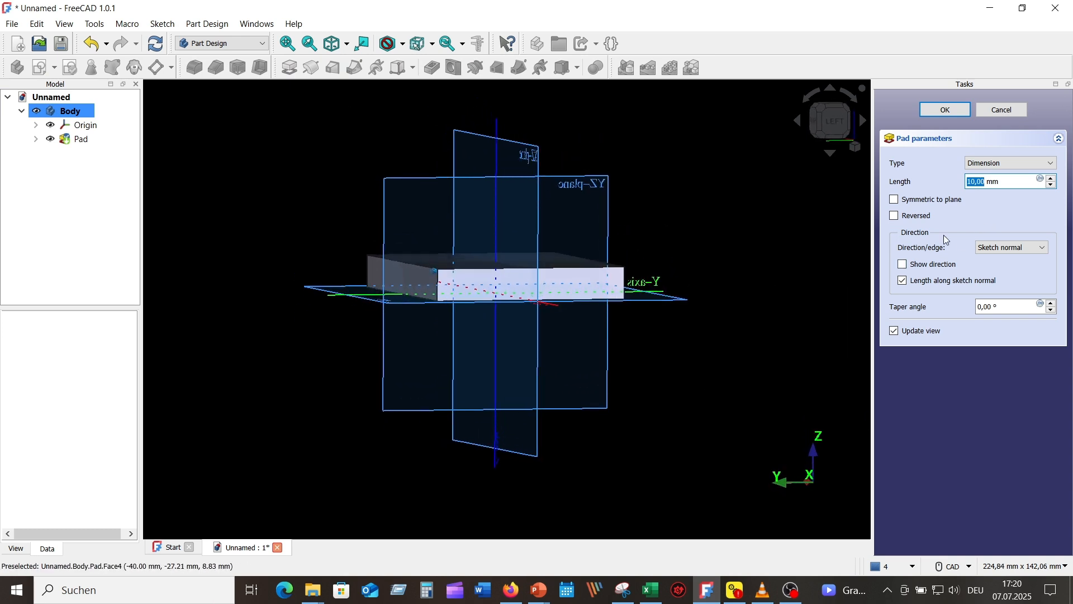
{"action": "type", "text": "16"}
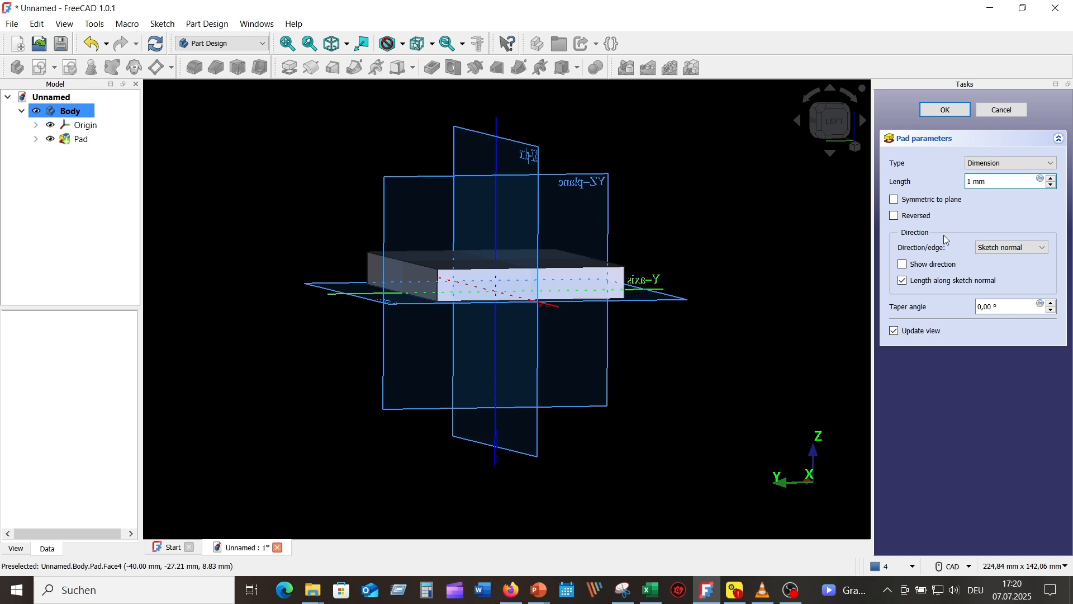
{"action": "key", "text": "Return"}
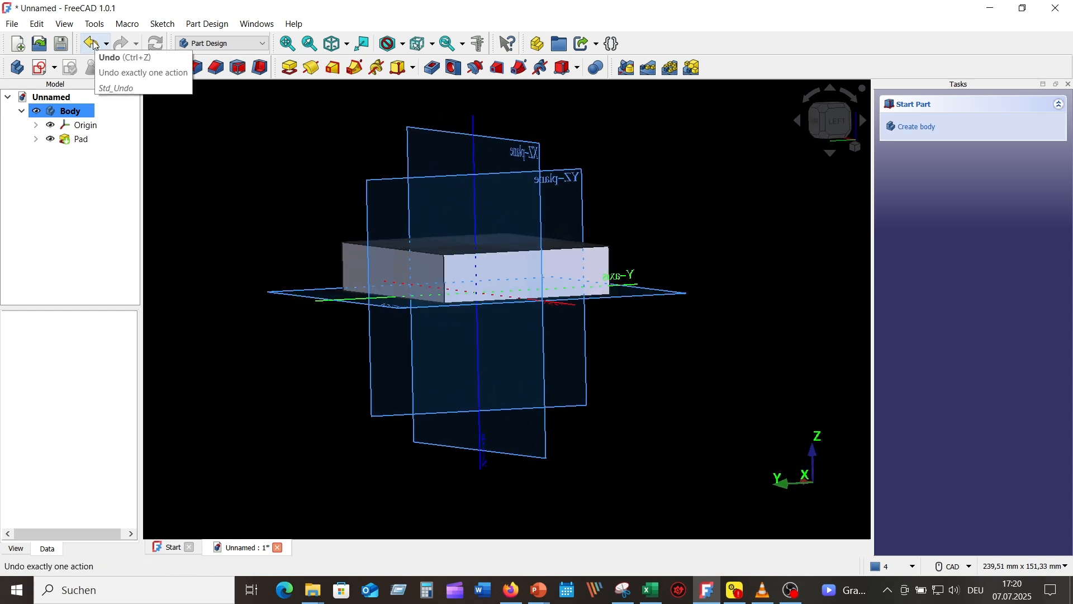
{"action": "left_click", "coordinate": [95, 45]}
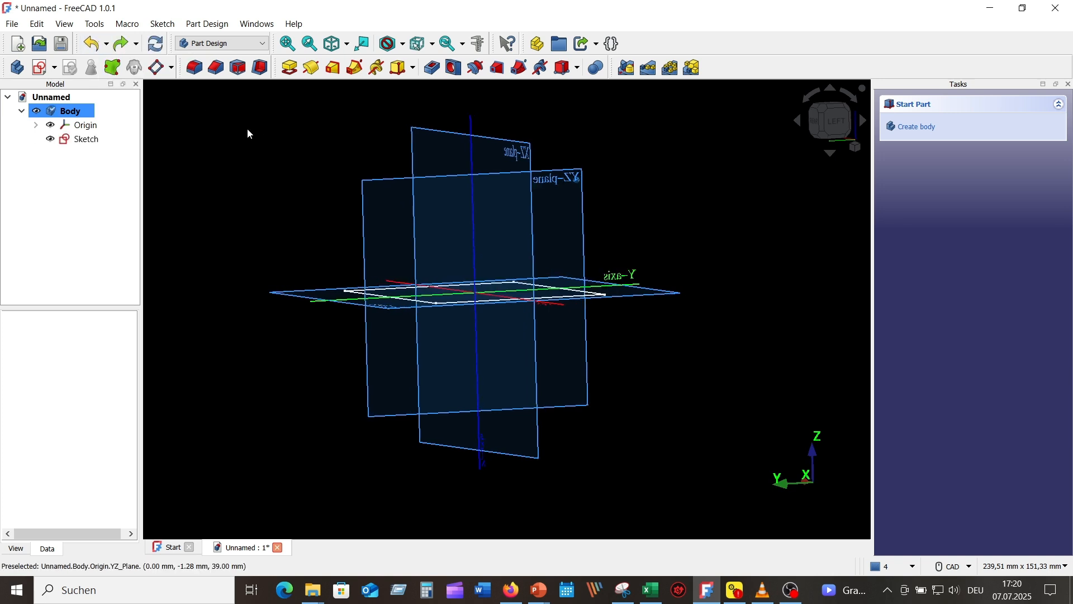
Pad the rectangle sketch 16 mm, symmetric to the sketch plane.
{"action": "left_click", "coordinate": [91, 141]}
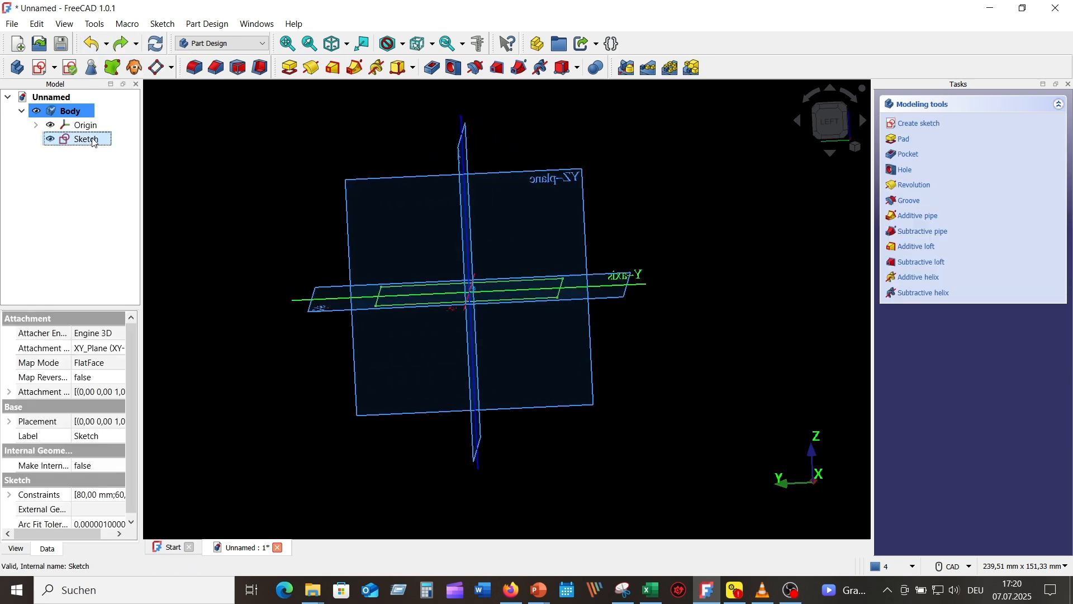
{"action": "left_click", "coordinate": [291, 68]}
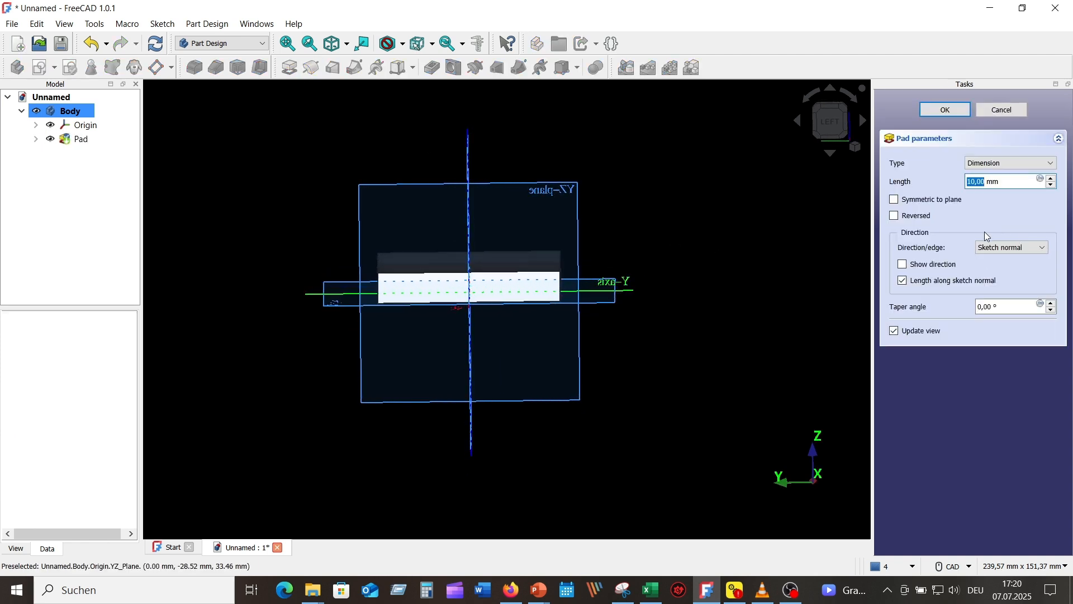
{"action": "type", "text": "16"}
{"action": "left_click", "coordinate": [895, 200]}
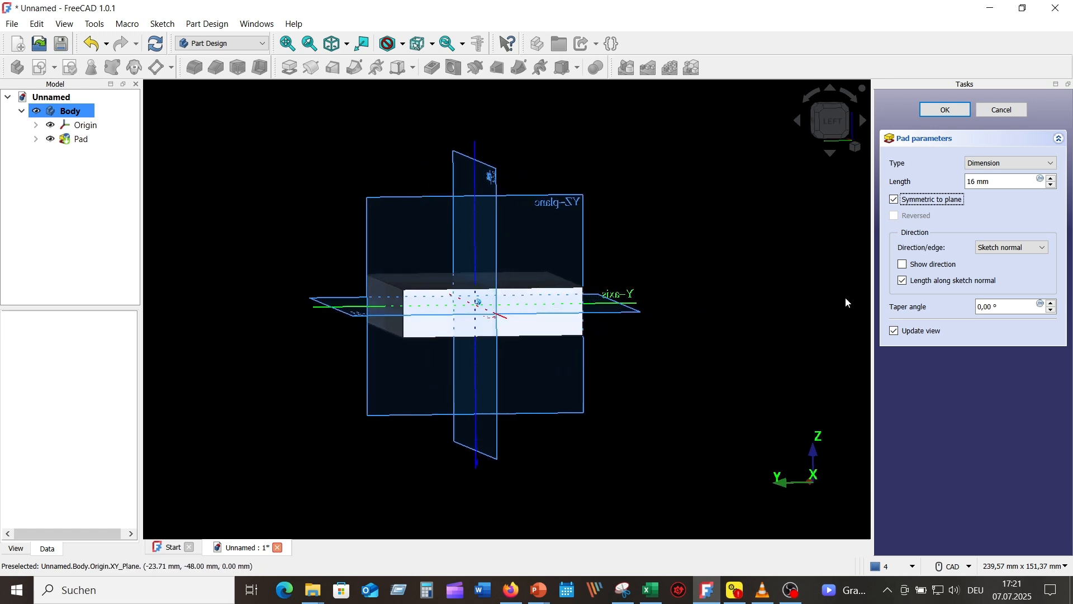
{"action": "left_click", "coordinate": [950, 110]}
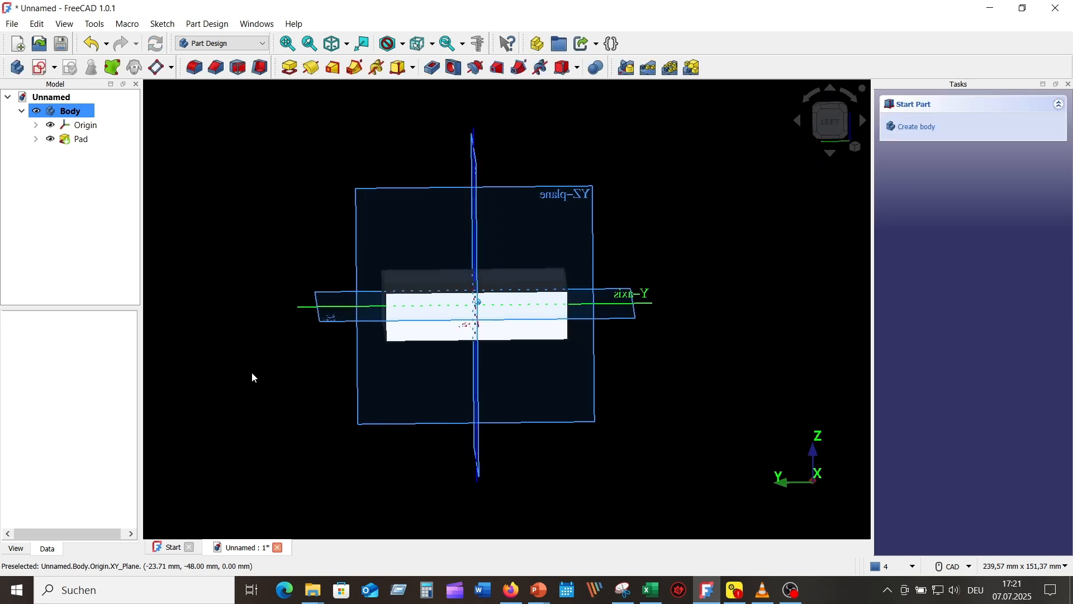
Hide the body's origin planes and axes and show the block in isometric view.
{"action": "left_click", "coordinate": [51, 125]}
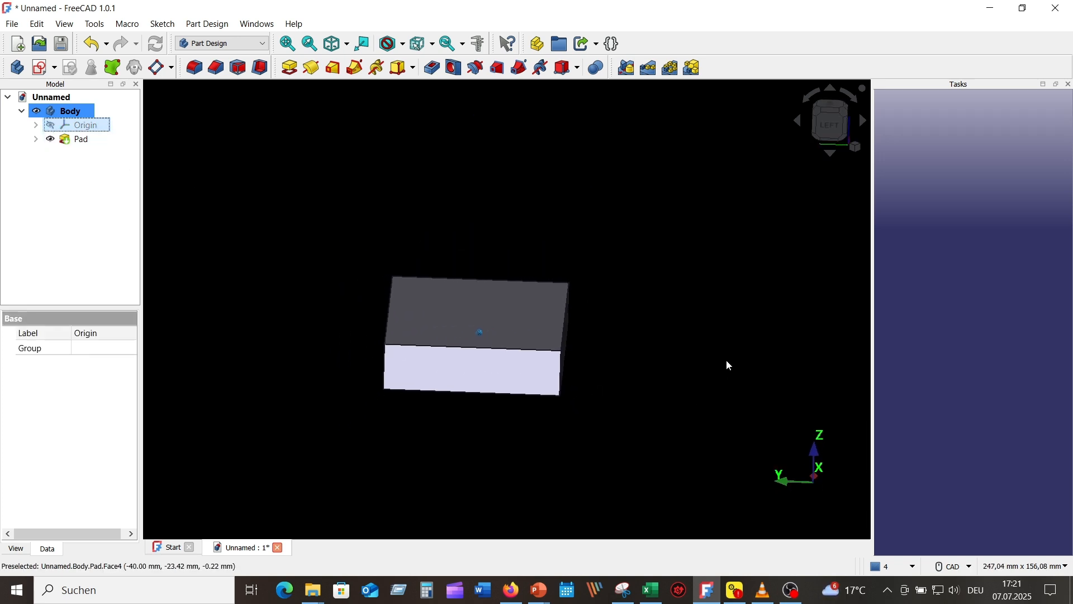
{"action": "left_click", "coordinate": [859, 149]}
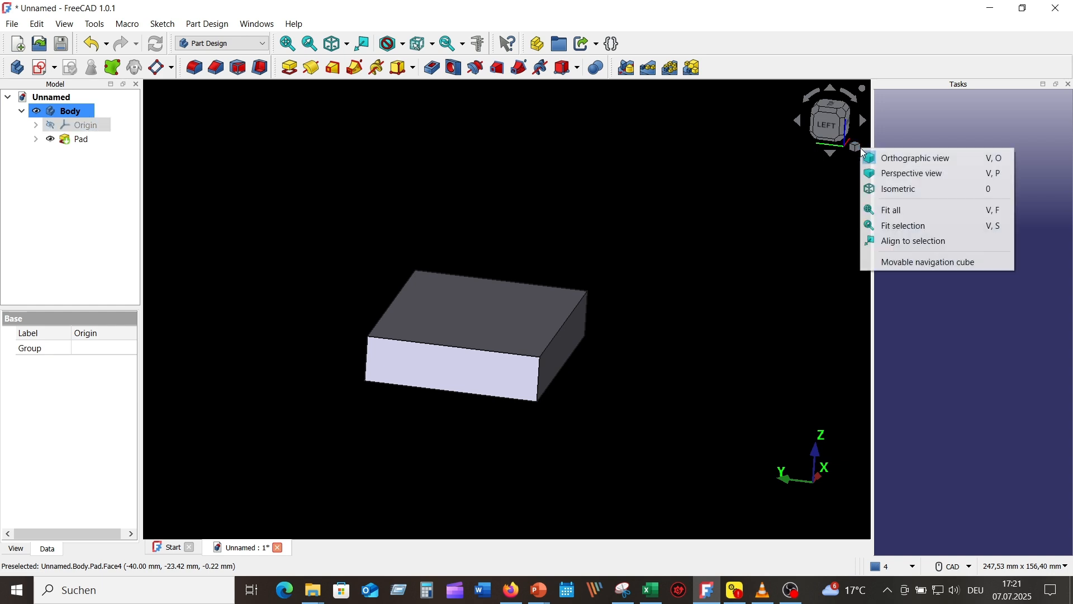
{"action": "left_click", "coordinate": [880, 190]}
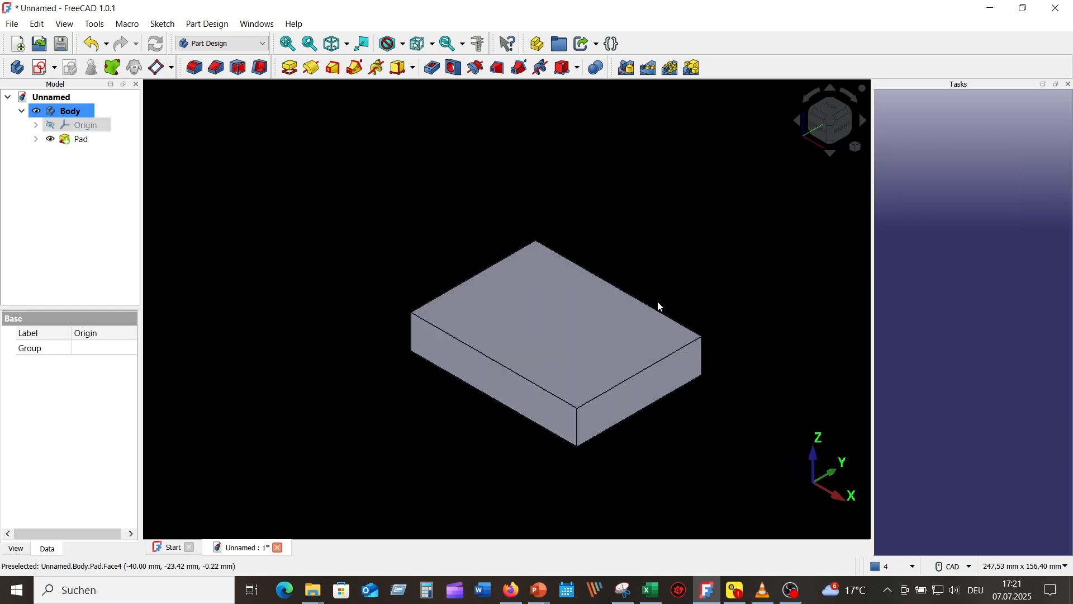
Create a datum plane attached to the top face of the block in Plane face mode.
{"action": "left_click", "coordinate": [558, 317]}
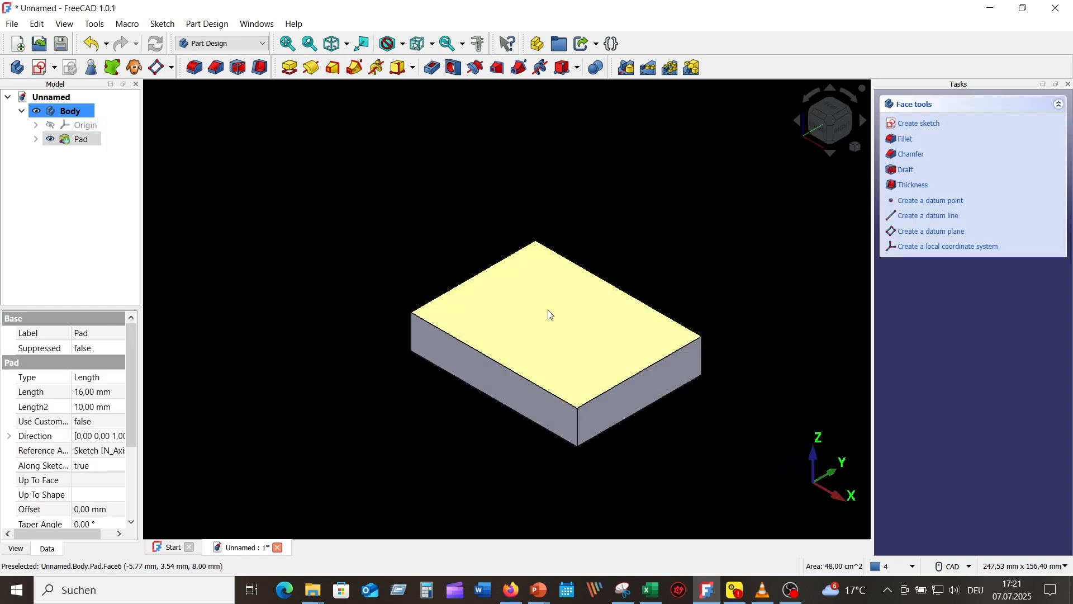
{"action": "left_click", "coordinate": [157, 69]}
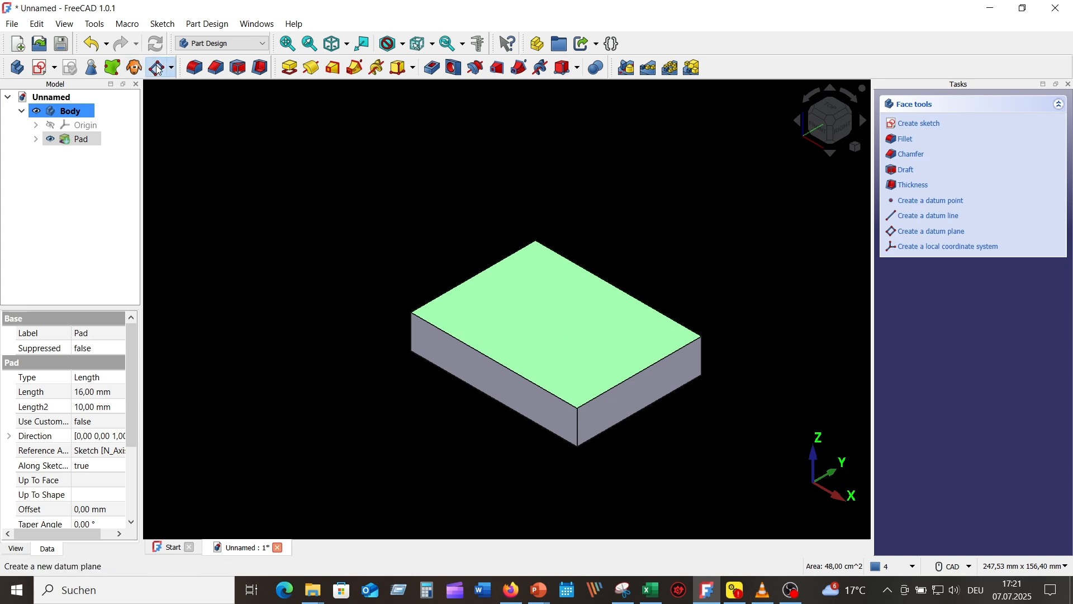
{"action": "middle_click_drag", "start_coordinate": [371, 210], "coordinate": [367, 189]}
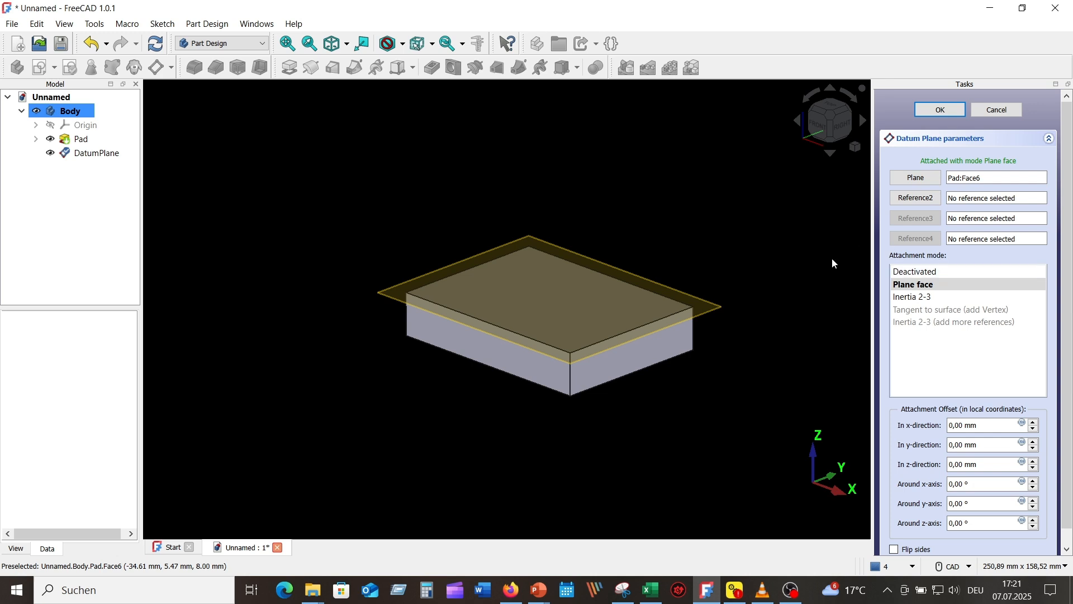
Offset the datum plane 50 mm in its z-direction from the block's top face and accept it.
{"action": "left_click", "coordinate": [1035, 462]}
{"action": "left_click", "coordinate": [1035, 461]}
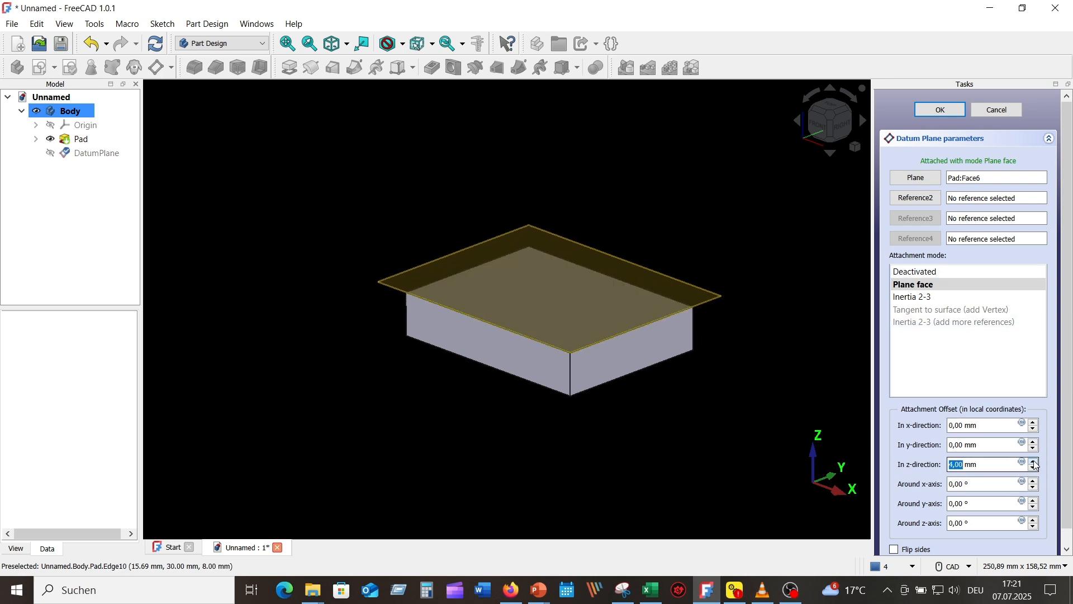
{"action": "left_click", "coordinate": [1035, 462]}
{"action": "left_click", "coordinate": [1035, 462]}
{"action": "left_click", "coordinate": [1035, 461]}
{"action": "left_click", "coordinate": [1035, 462]}
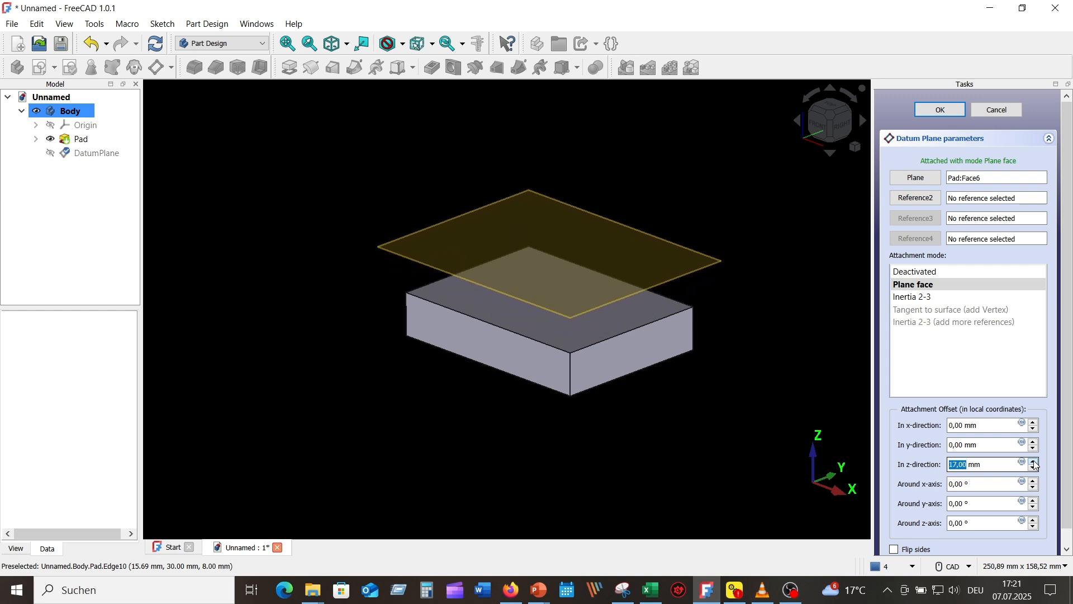
{"action": "left_click", "coordinate": [1035, 462]}
{"action": "left_click", "coordinate": [1035, 462]}
{"action": "left_click", "coordinate": [1035, 462]}
{"action": "left_click", "coordinate": [1035, 462]}
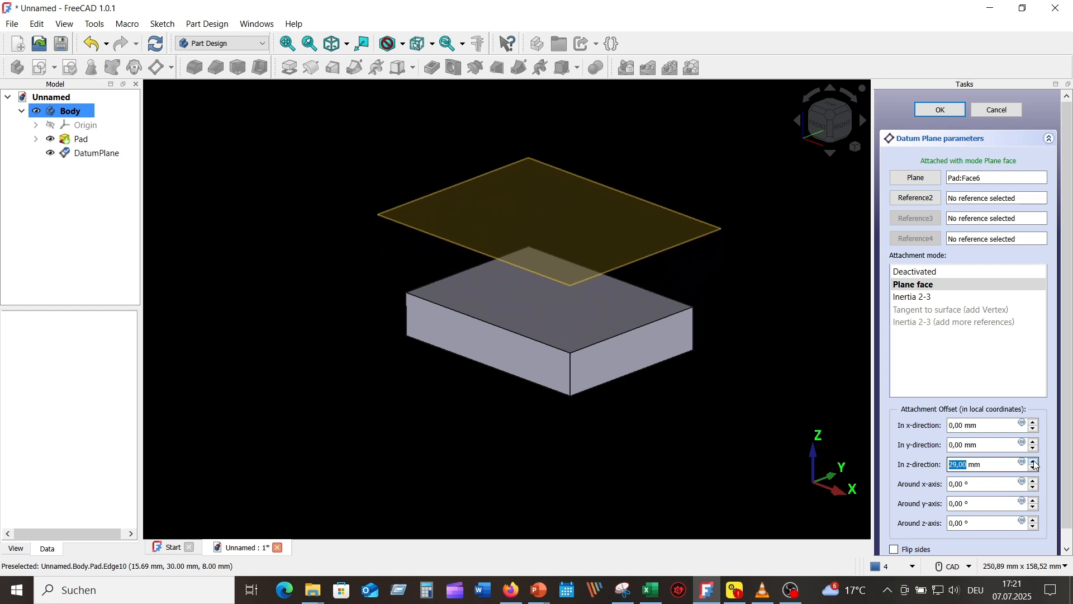
{"action": "left_click", "coordinate": [1035, 461]}
{"action": "left_click", "coordinate": [1035, 462]}
{"action": "left_click", "coordinate": [1035, 461]}
{"action": "left_click", "coordinate": [1035, 461]}
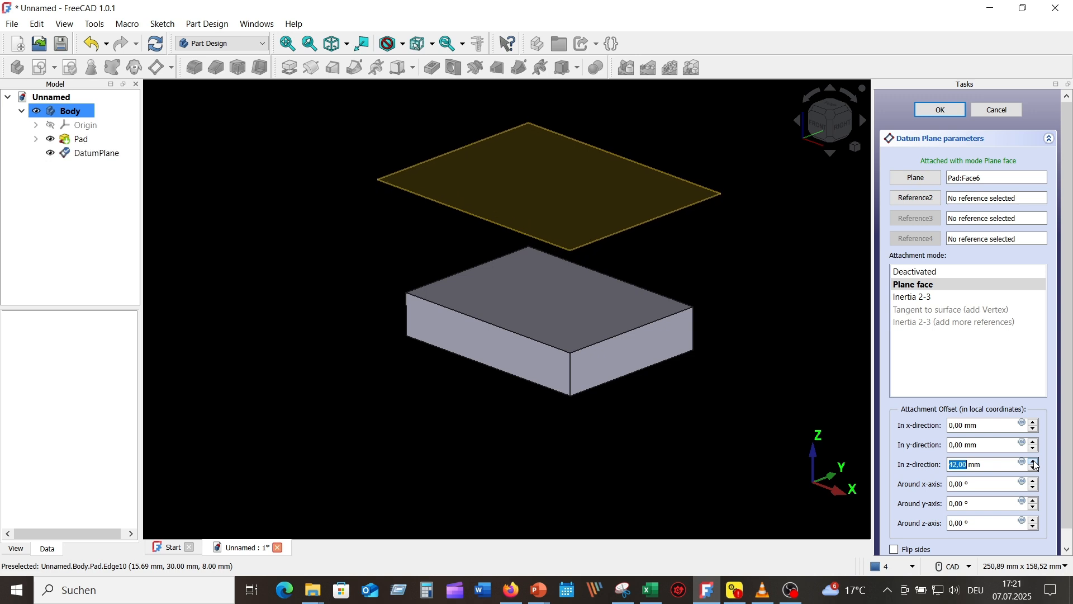
{"action": "left_click", "coordinate": [1035, 462]}
{"action": "left_click", "coordinate": [1034, 462]}
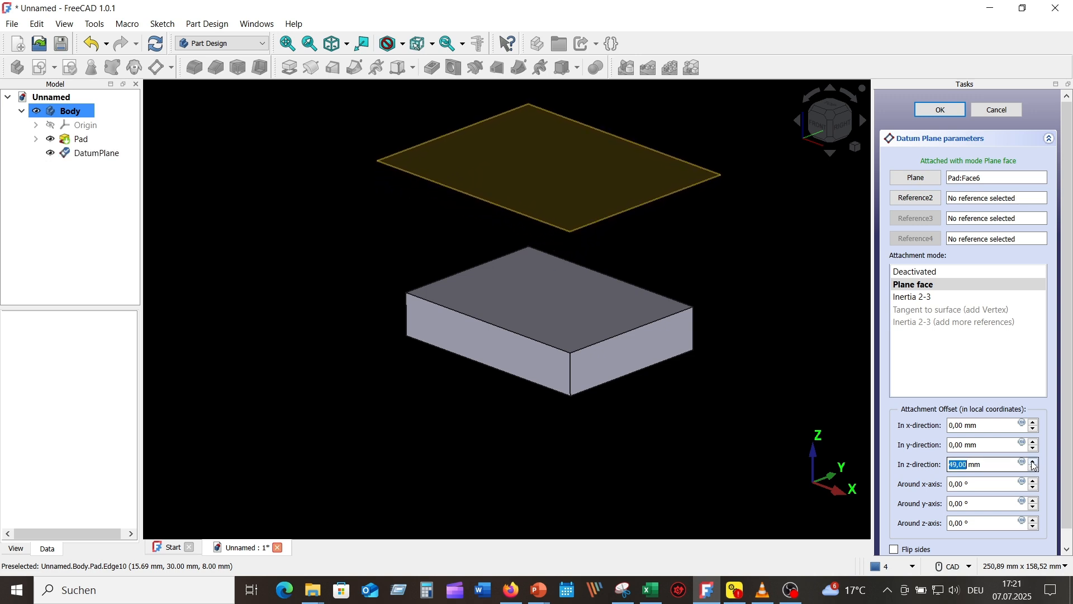
{"action": "left_click", "coordinate": [1034, 463]}
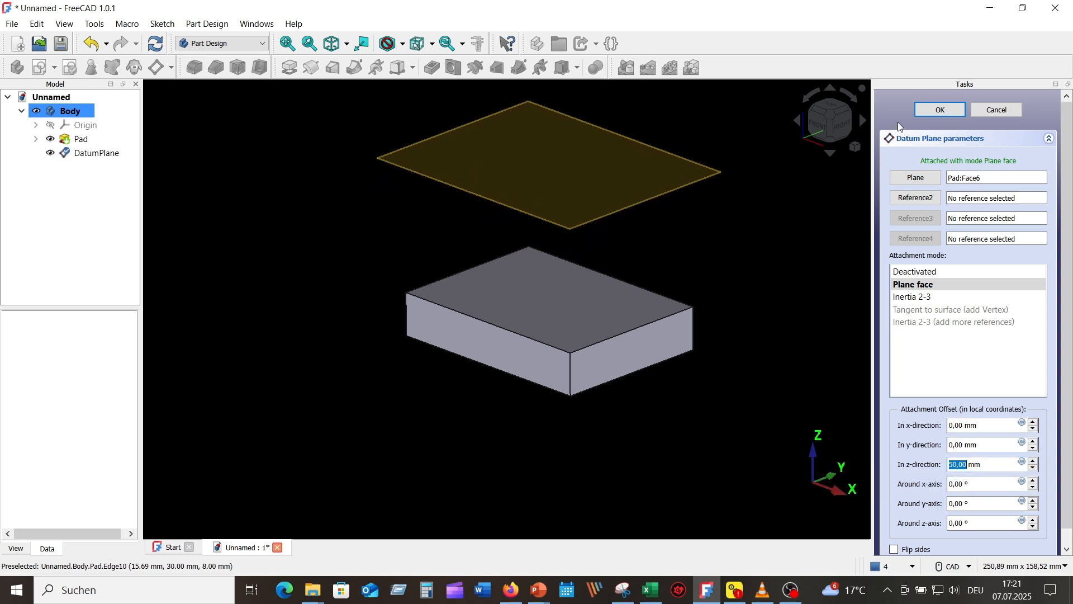
{"action": "left_click", "coordinate": [939, 113]}
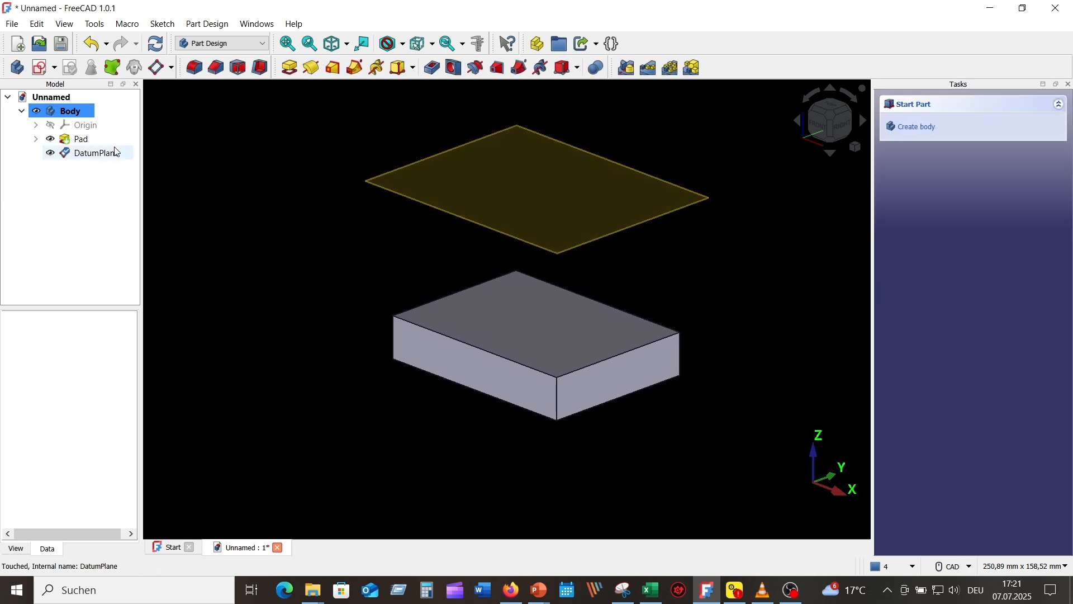
Sketch a 30 mm diameter circle centred on the origin on the datum plane, close the sketch and hide the plane.
{"action": "left_click", "coordinate": [518, 179]}
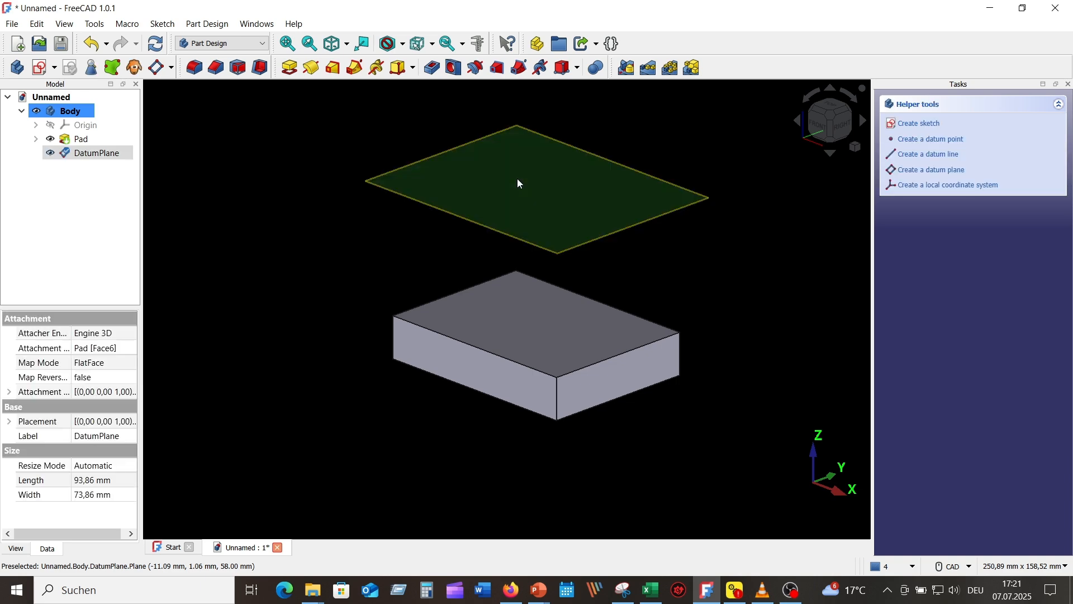
{"action": "left_click", "coordinate": [41, 69]}
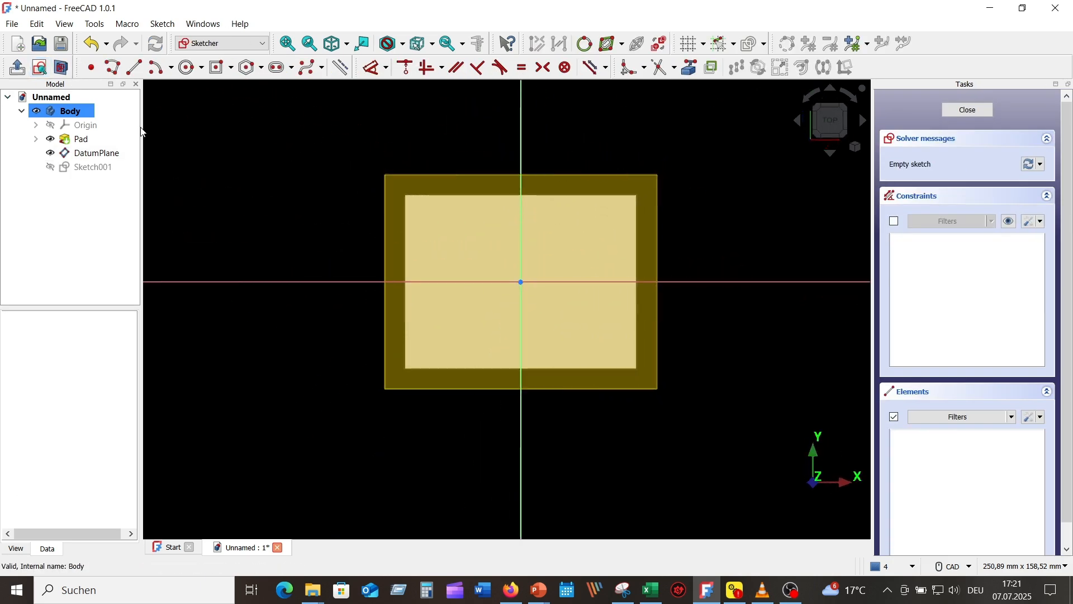
{"action": "left_click", "coordinate": [189, 67]}
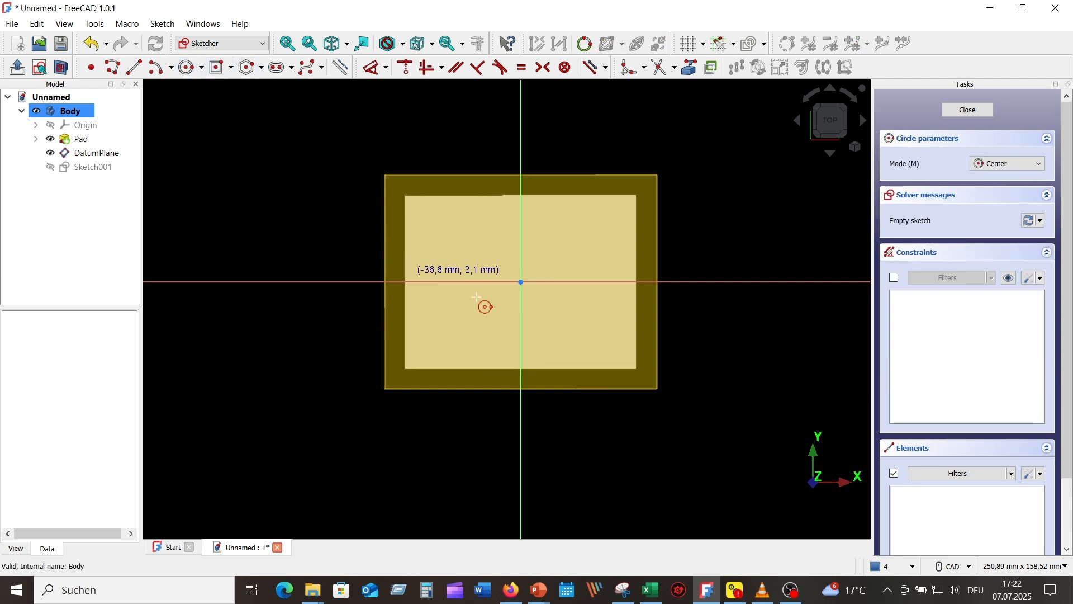
{"action": "left_click", "coordinate": [522, 281]}
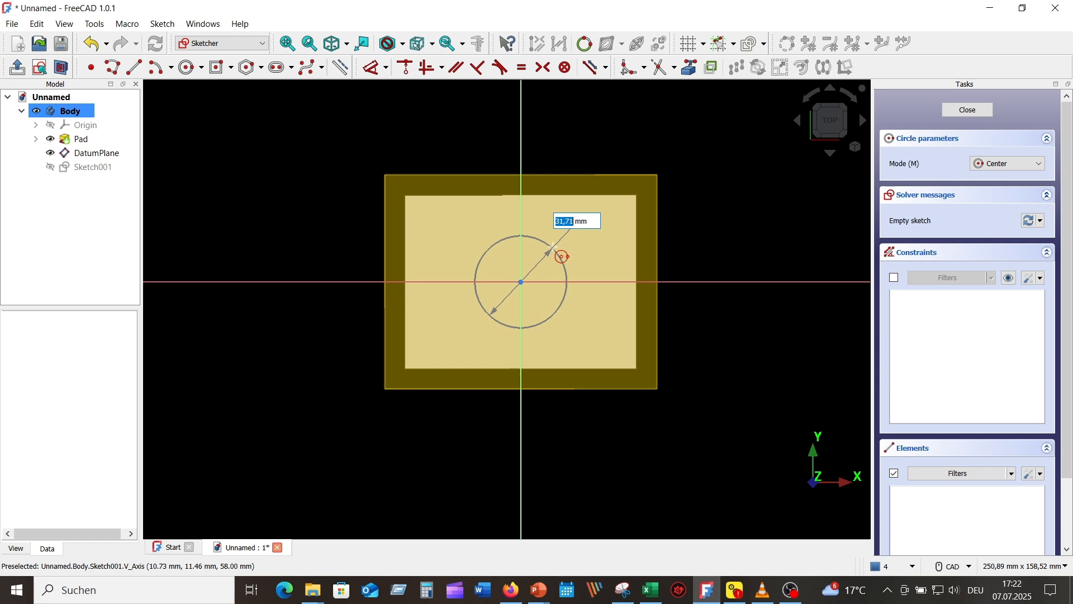
{"action": "type", "text": "30"}
{"action": "key", "text": "Return"}
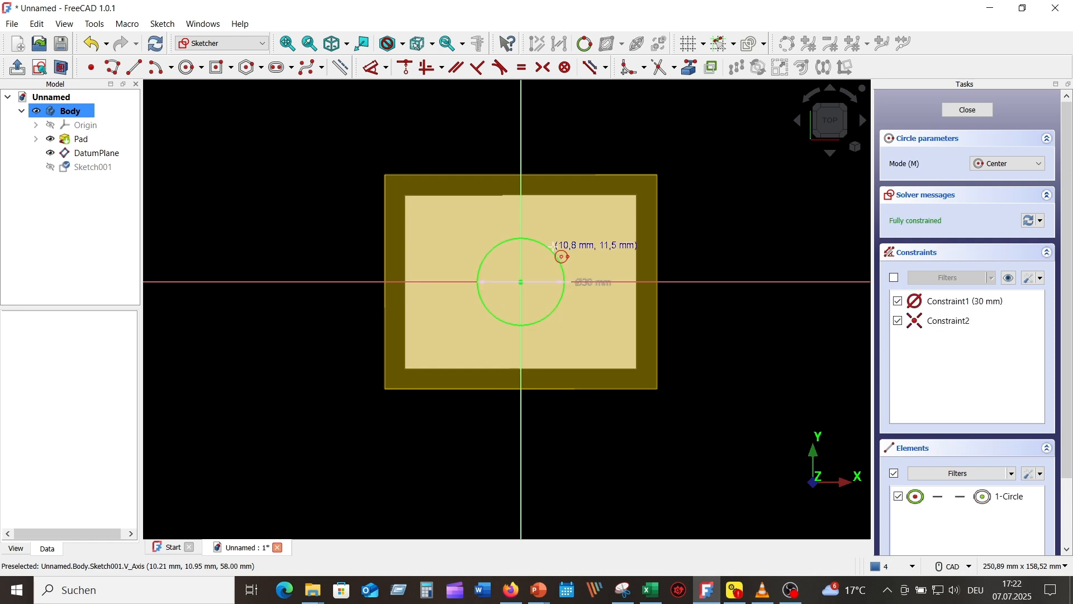
{"action": "right_click", "coordinate": [784, 226]}
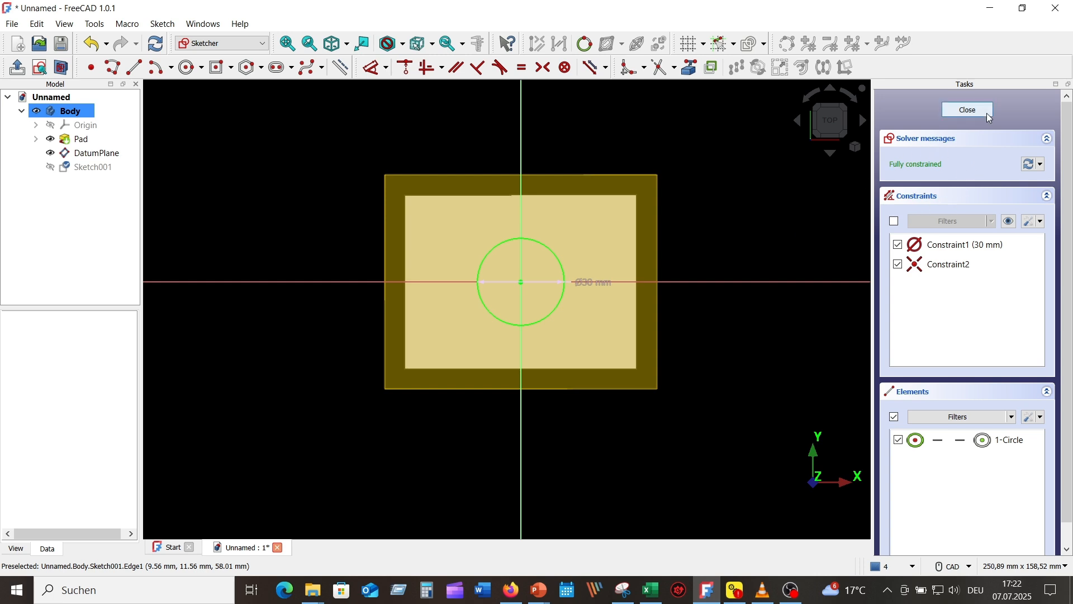
{"action": "left_click", "coordinate": [970, 110]}
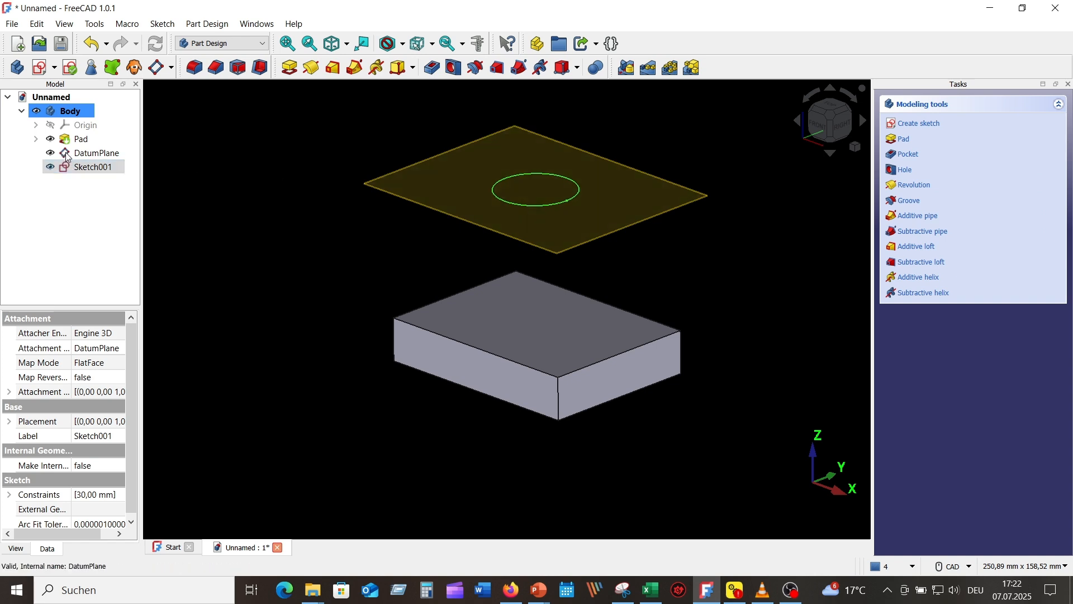
{"action": "left_click", "coordinate": [50, 154]}
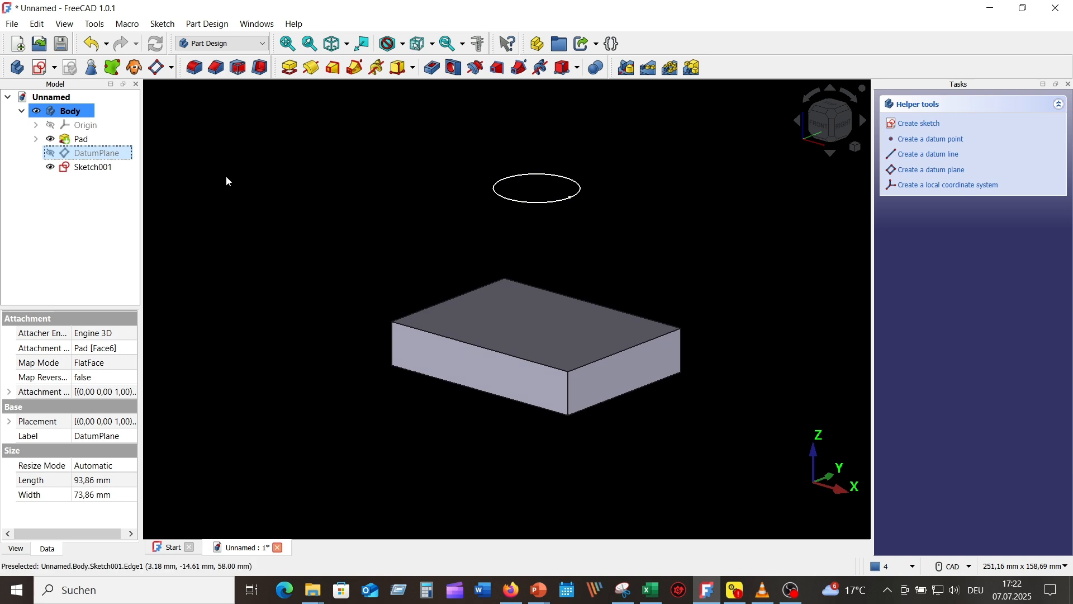
Try padding the circle sketch with the Up to face type to the block's top face and cancel the pad.
{"action": "left_click", "coordinate": [103, 173]}
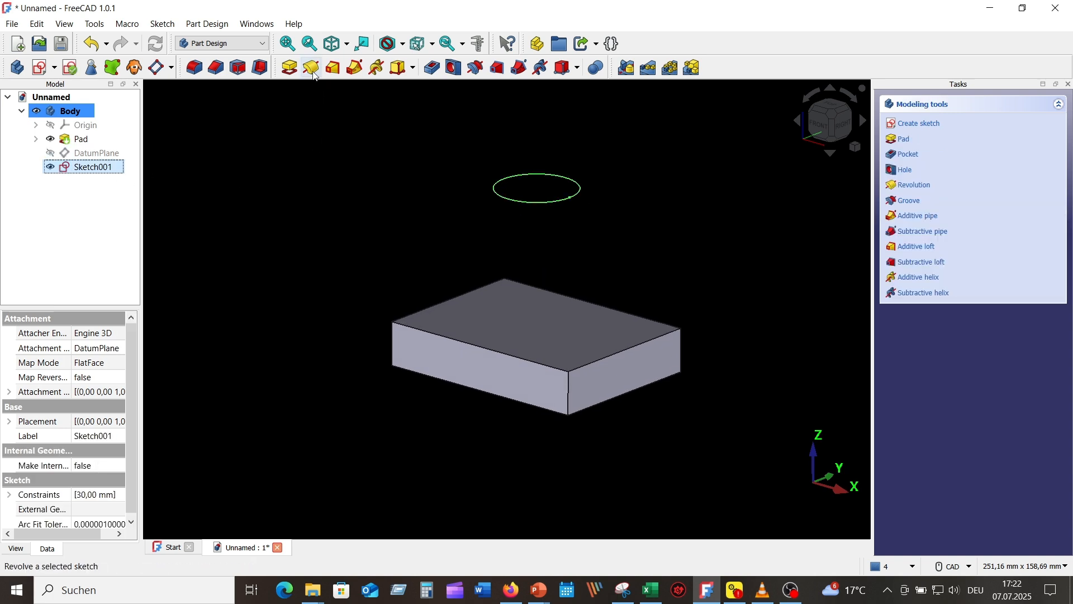
{"action": "left_click", "coordinate": [290, 67]}
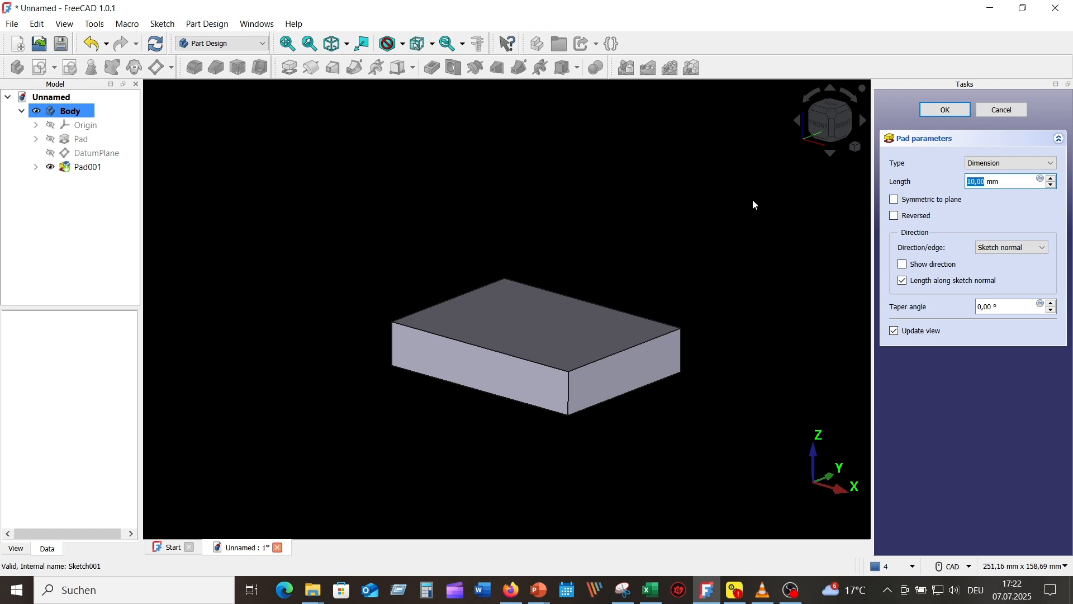
{"action": "left_click", "coordinate": [1053, 164]}
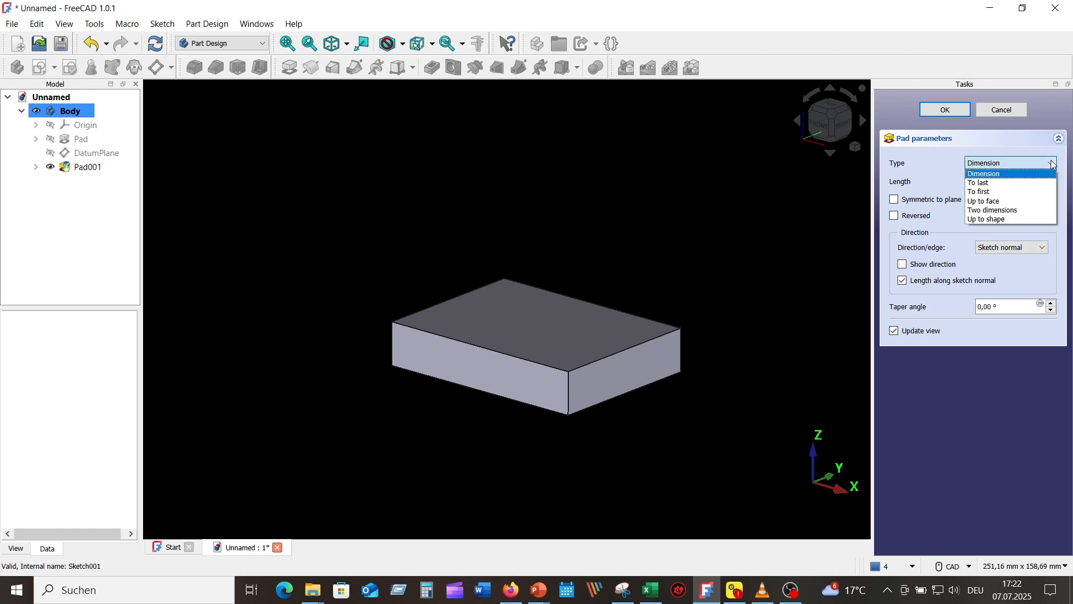
{"action": "left_click", "coordinate": [998, 203]}
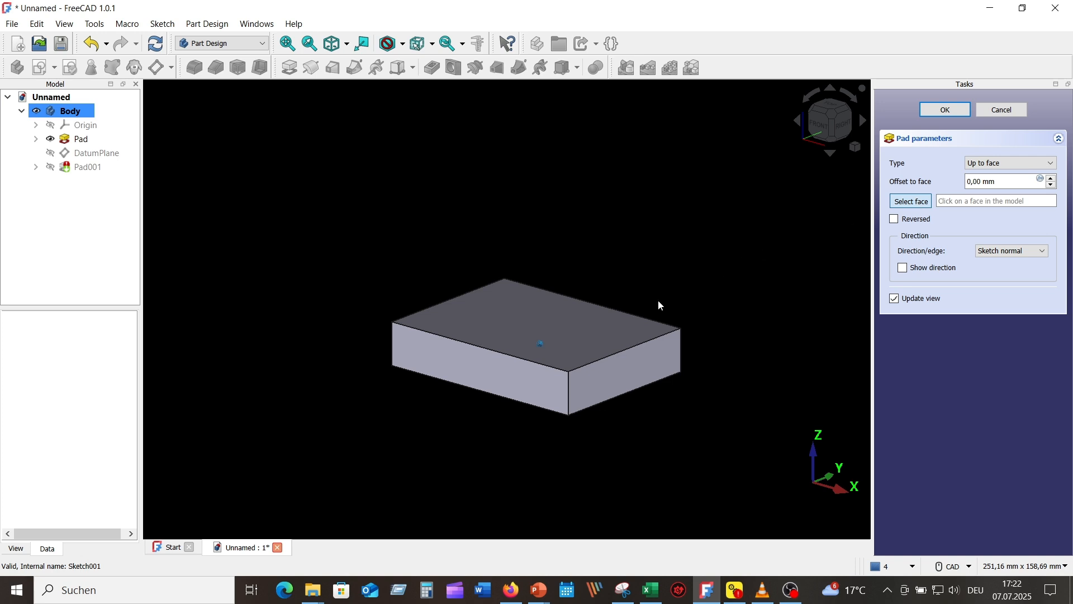
{"action": "left_click", "coordinate": [564, 344]}
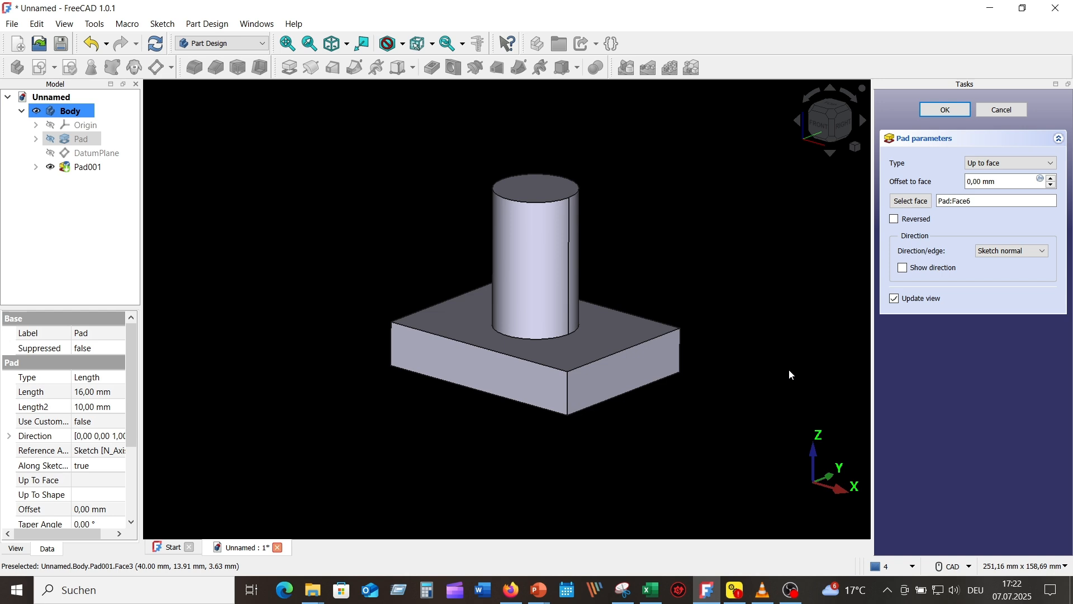
{"action": "left_click", "coordinate": [1010, 113]}
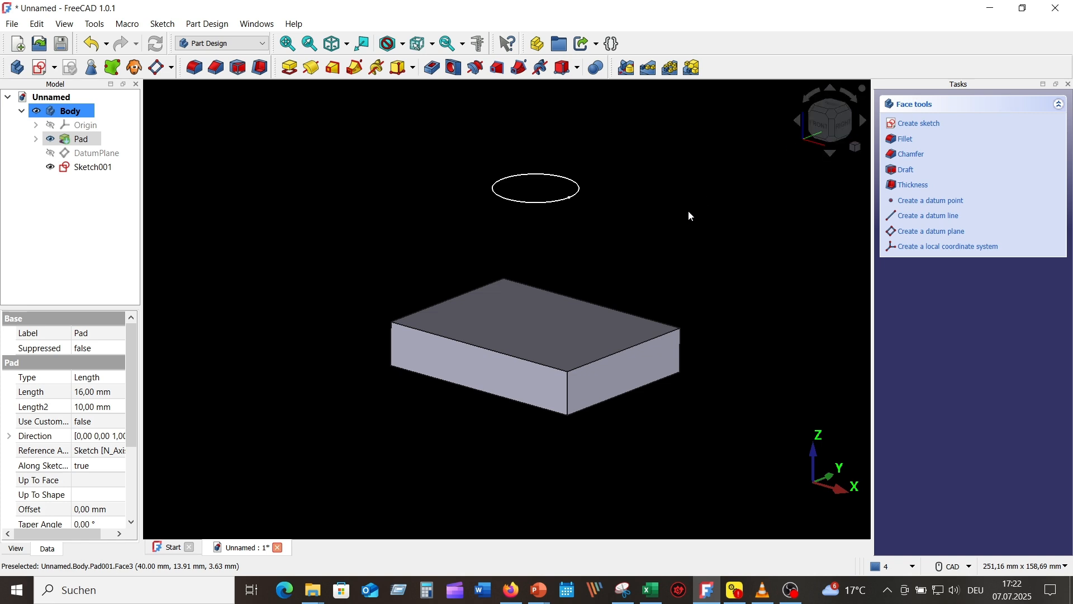
Pad the circle sketch to the block with the Up to shape type, keeping all faces selected.
{"action": "left_click", "coordinate": [93, 167]}
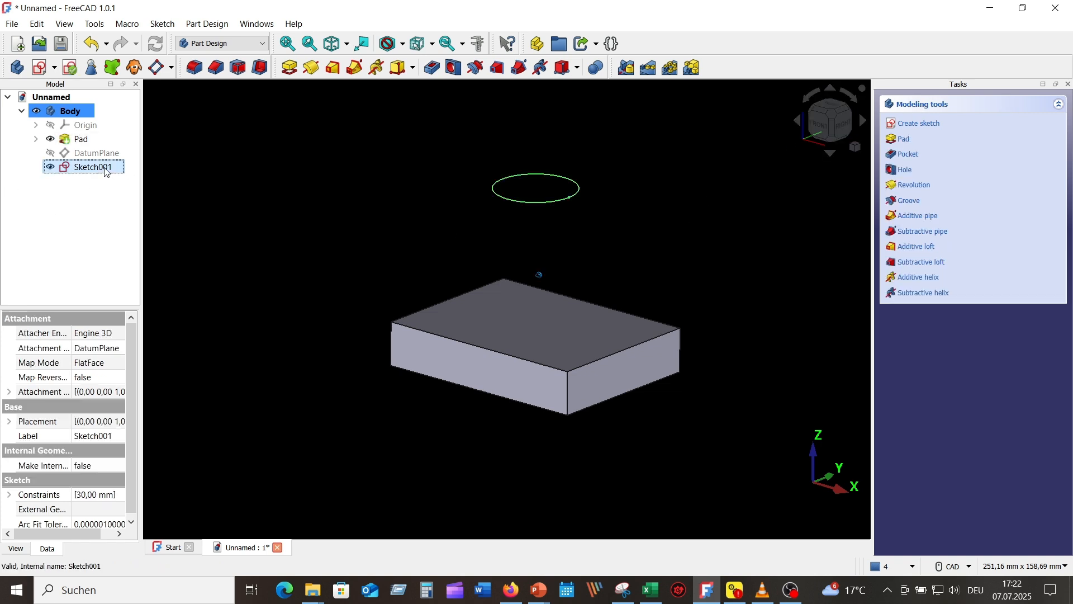
{"action": "left_click", "coordinate": [289, 68]}
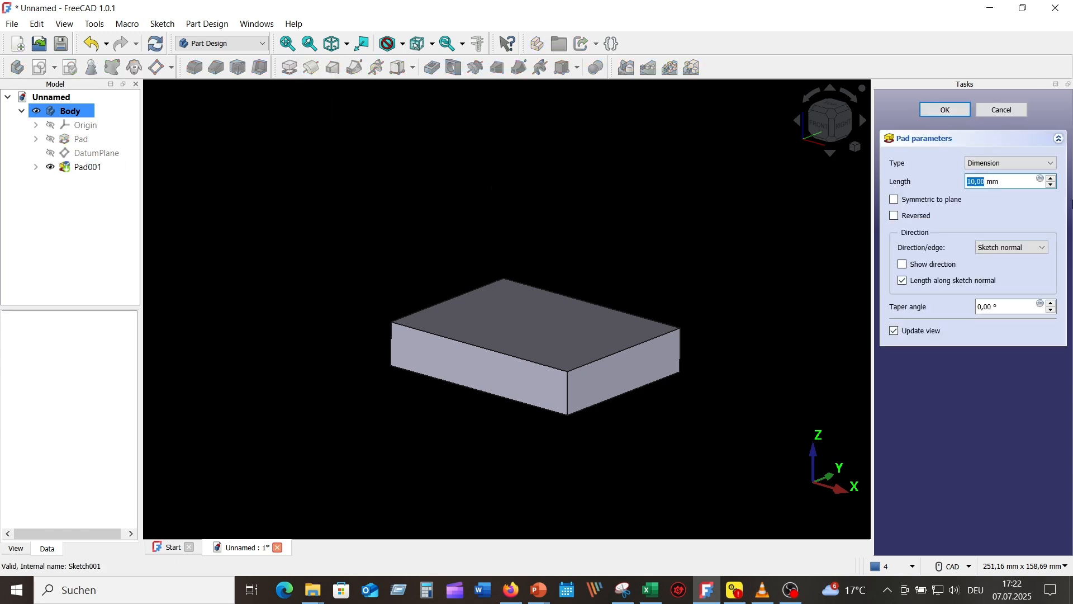
{"action": "left_click", "coordinate": [1054, 163]}
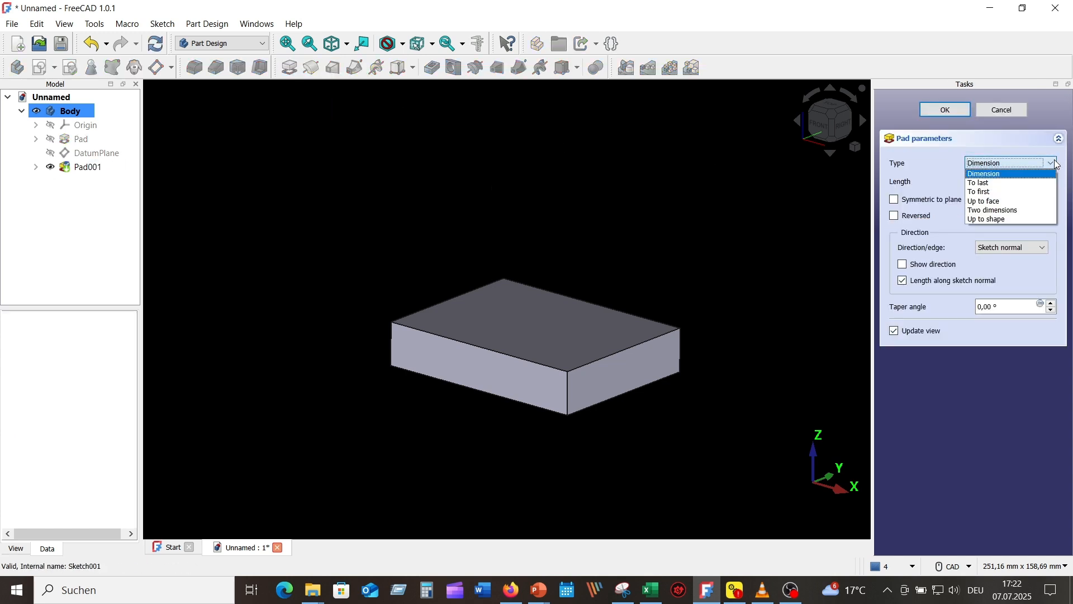
{"action": "left_click", "coordinate": [1011, 220]}
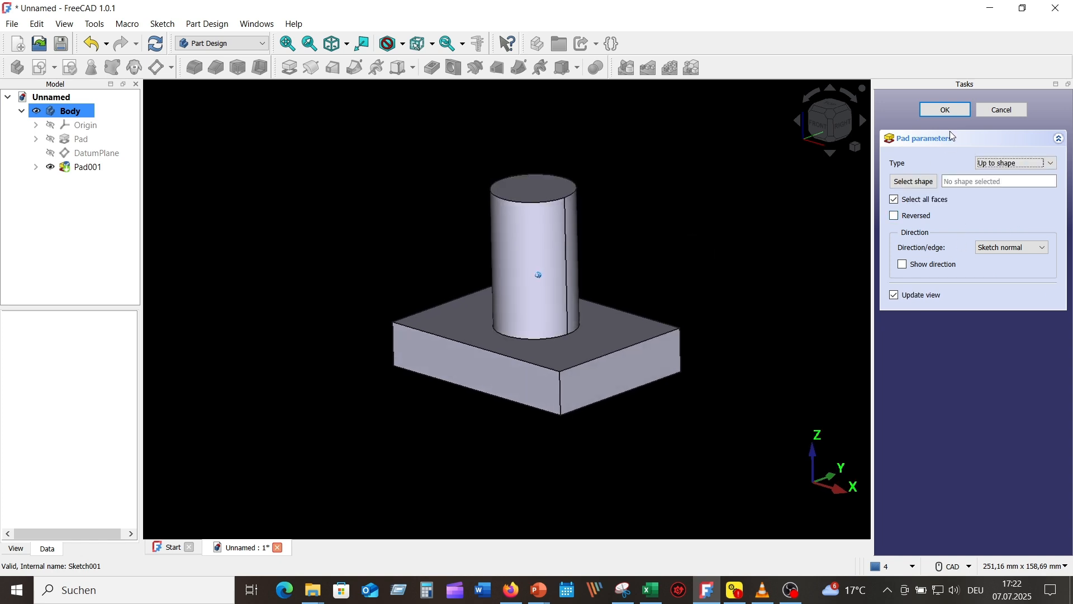
{"action": "left_click", "coordinate": [953, 110]}
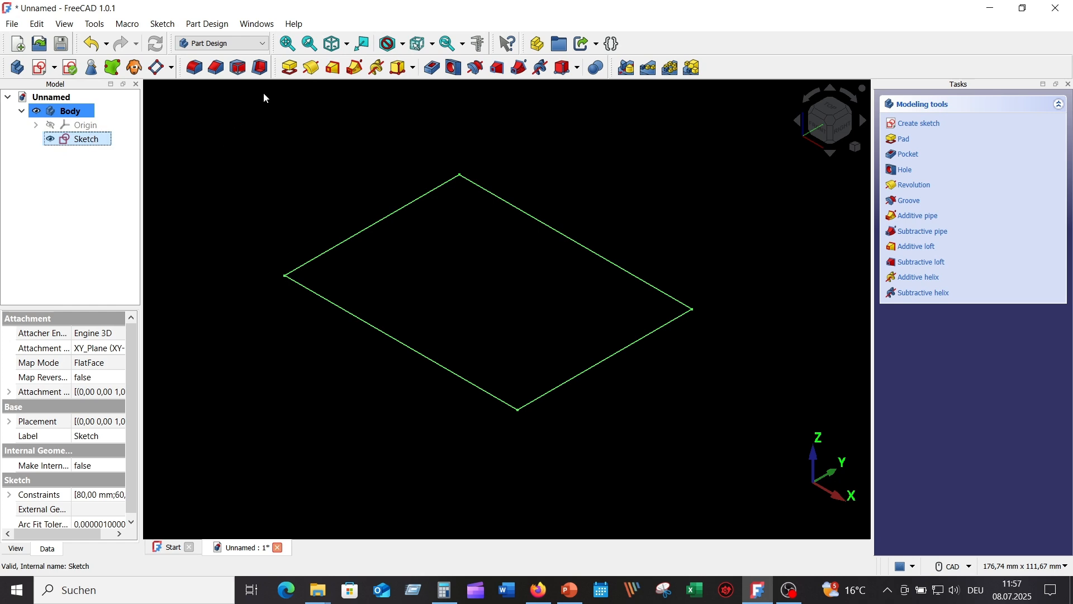
Pad the rectangle sketch with the Two dimensions type, 10 mm length and 25 mm 2nd length, checking it against the displayed origin planes.
{"action": "left_click", "coordinate": [292, 67]}
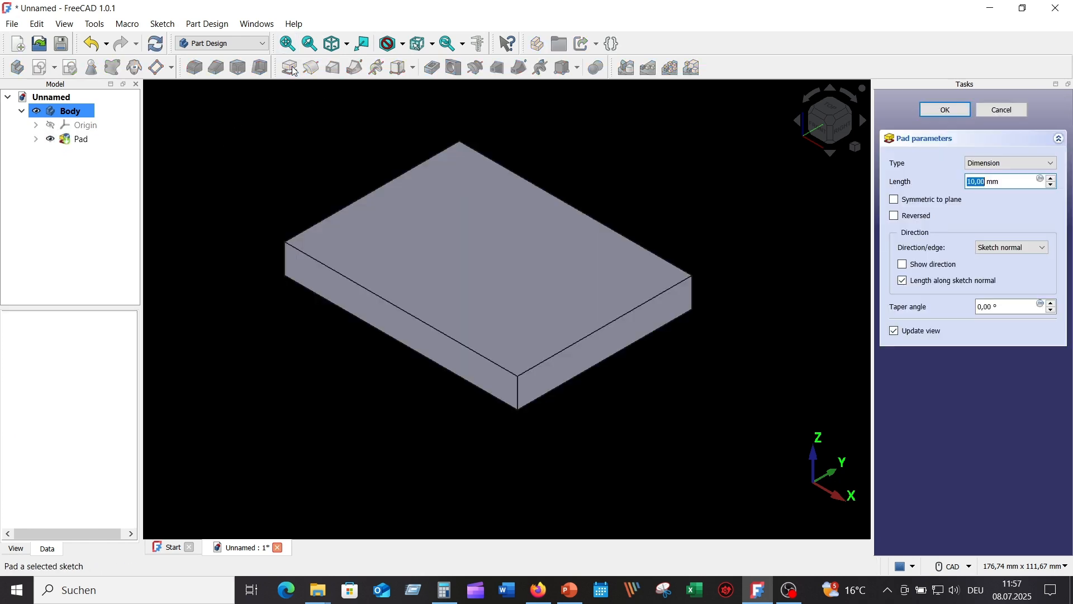
{"action": "left_click", "coordinate": [50, 128]}
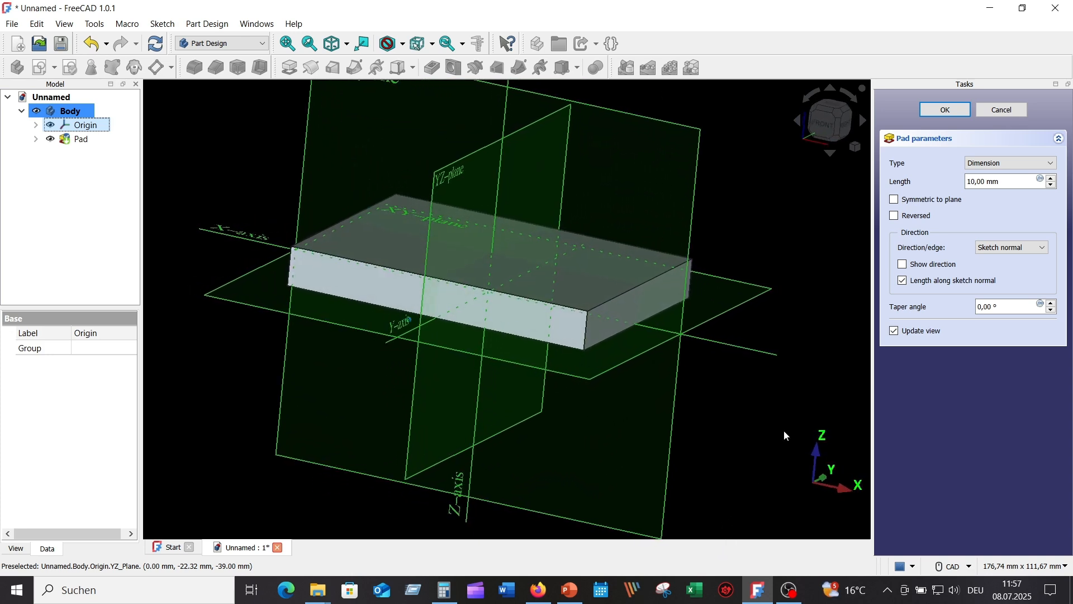
{"action": "left_click", "coordinate": [1053, 164]}
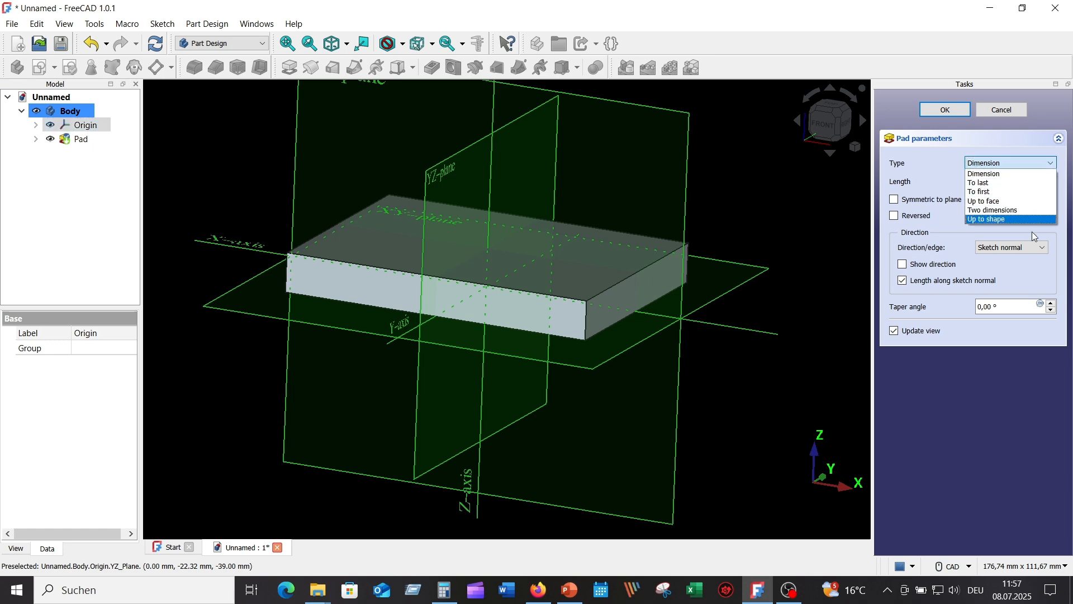
{"action": "left_click", "coordinate": [1018, 211]}
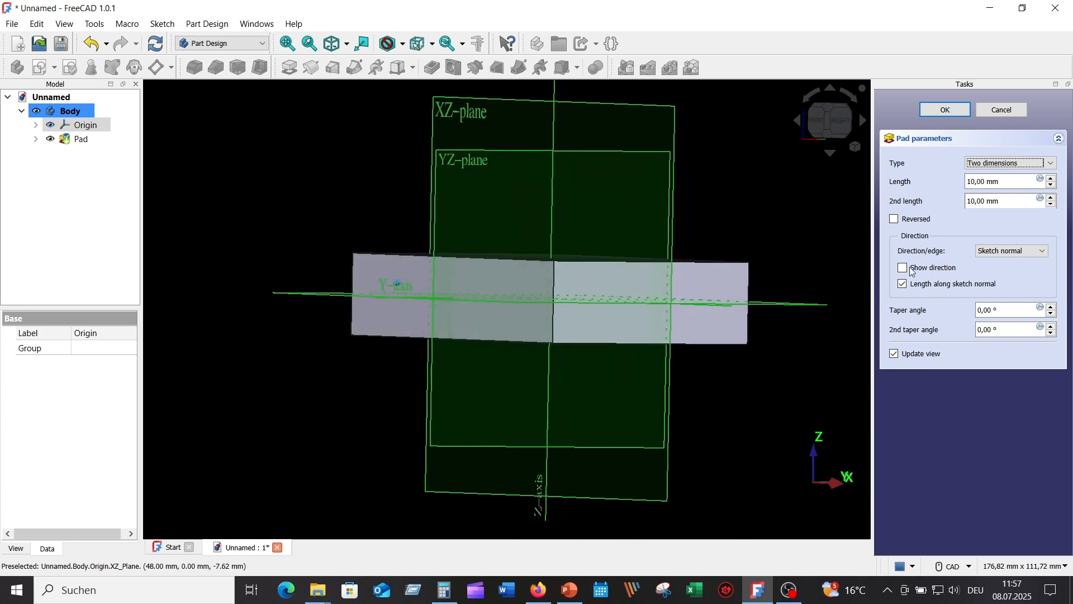
{"action": "left_click_drag", "start_coordinate": [974, 200], "coordinate": [963, 202]}
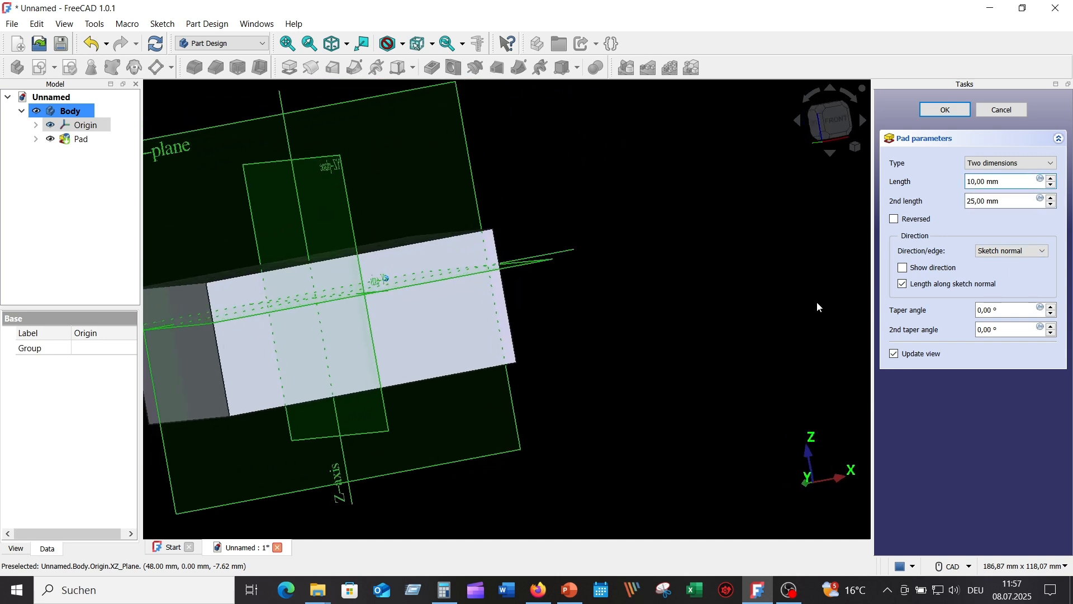
{"action": "left_click", "coordinate": [860, 149]}
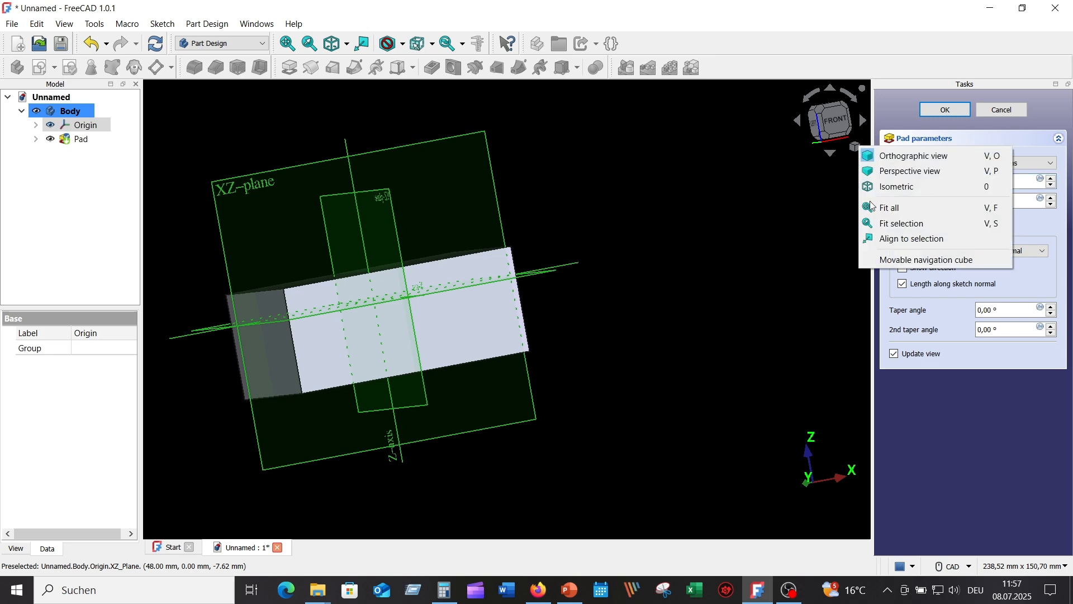
{"action": "left_click", "coordinate": [889, 185]}
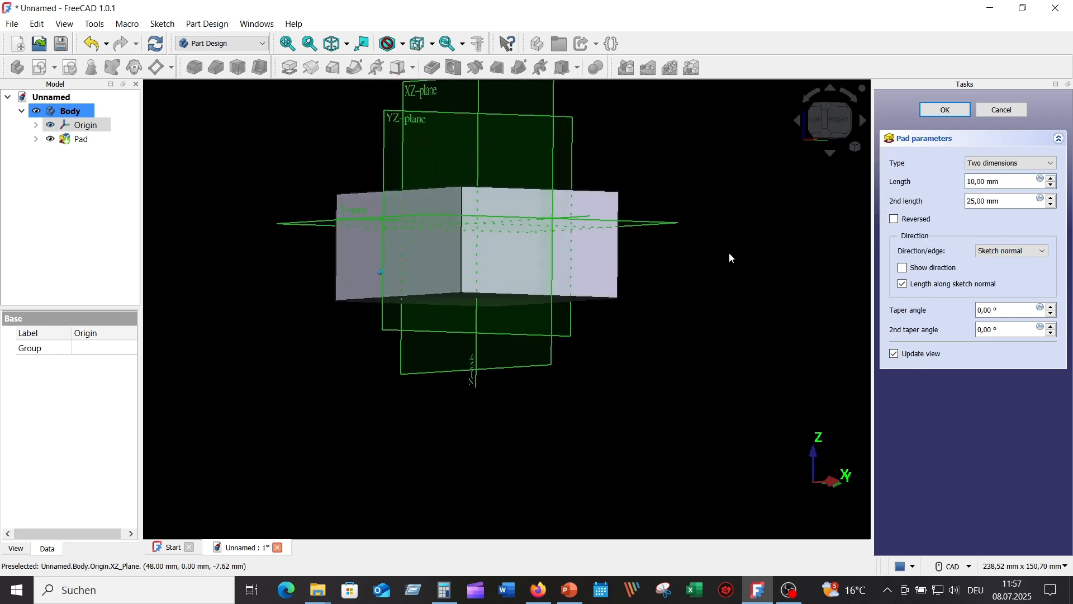
{"action": "left_click", "coordinate": [946, 111]}
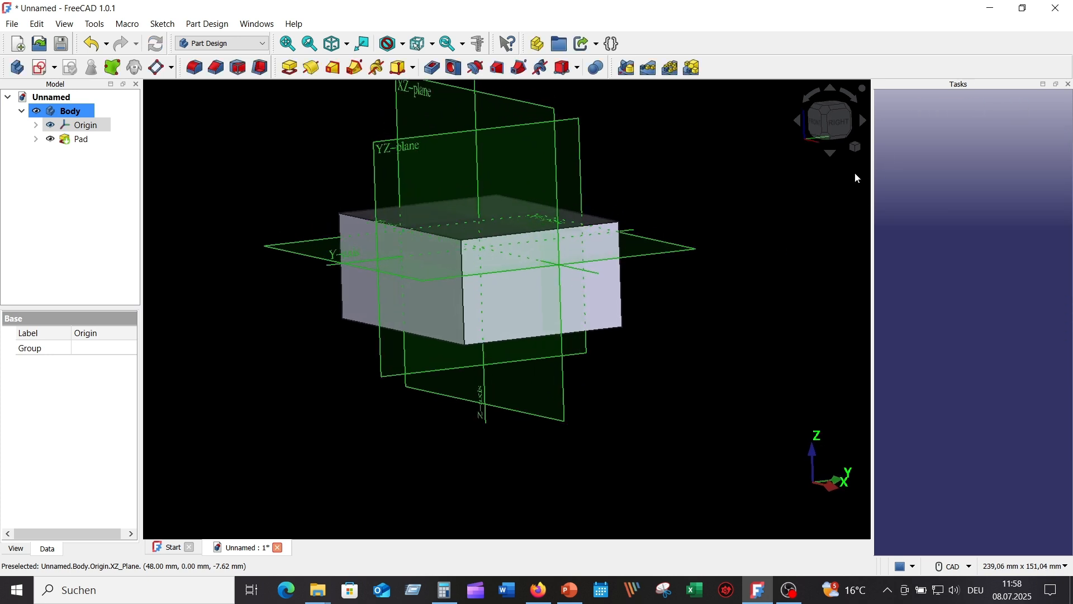
Hide the body's origin and set the padded block to the isometric view.
{"action": "left_click", "coordinate": [51, 125]}
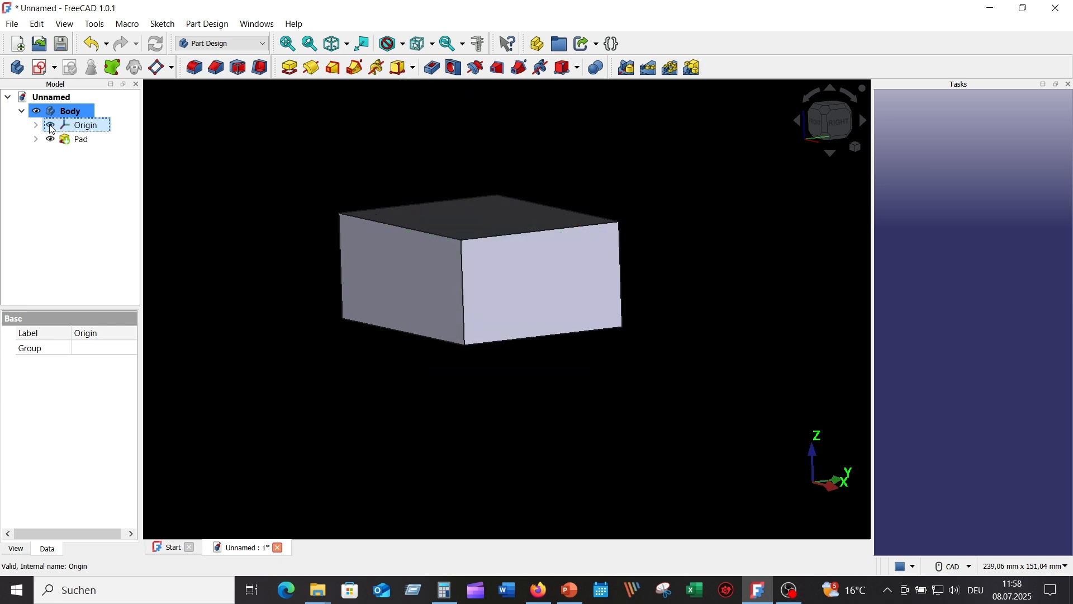
{"action": "left_click", "coordinate": [856, 146]}
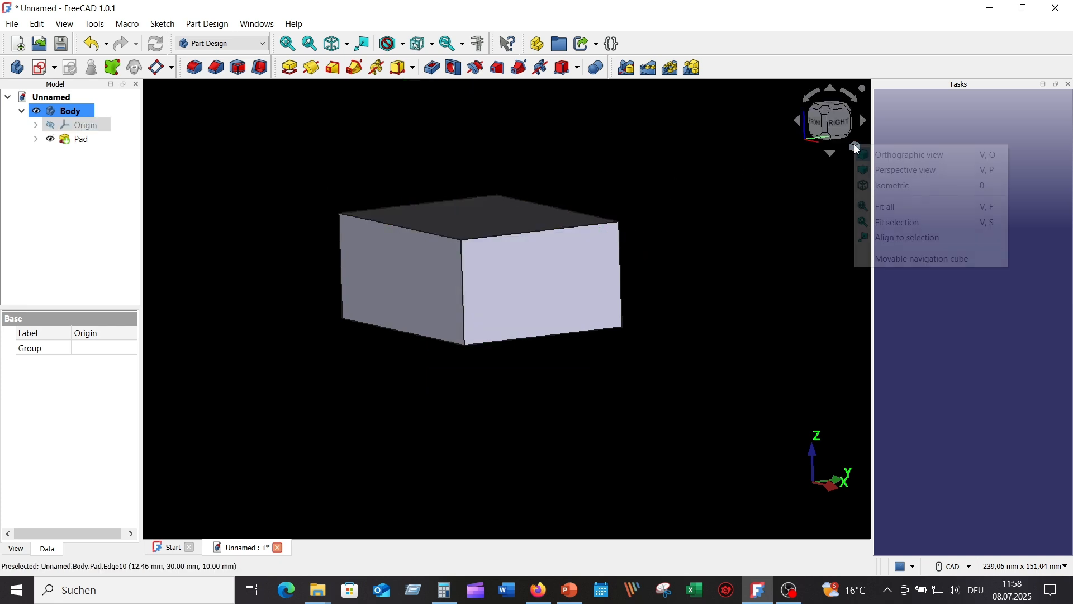
{"action": "left_click", "coordinate": [889, 186]}
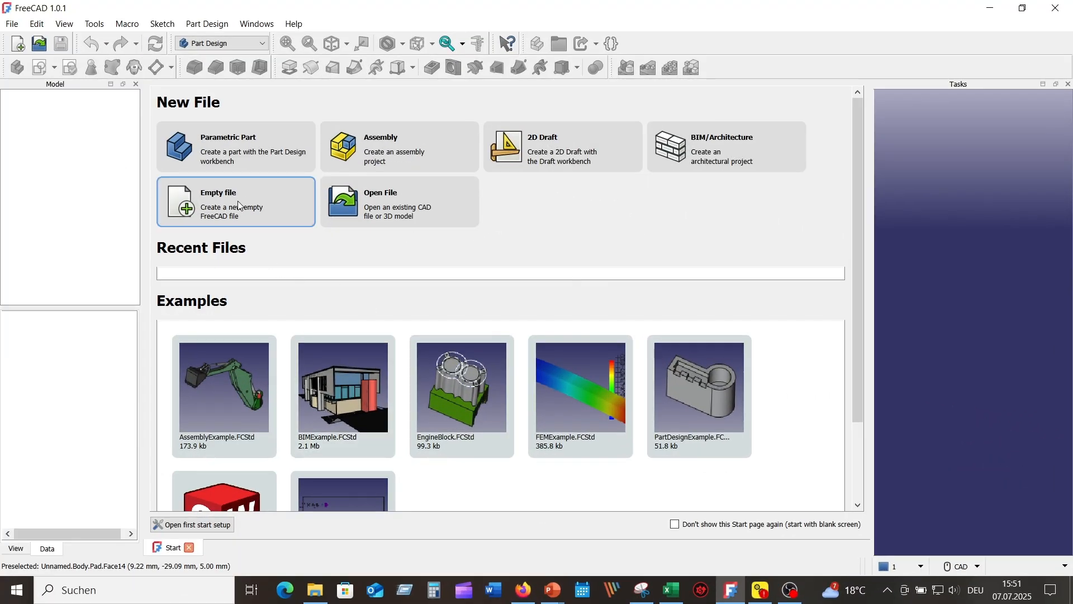
Create a new empty file and add a body to it.
{"action": "left_click", "coordinate": [228, 210]}
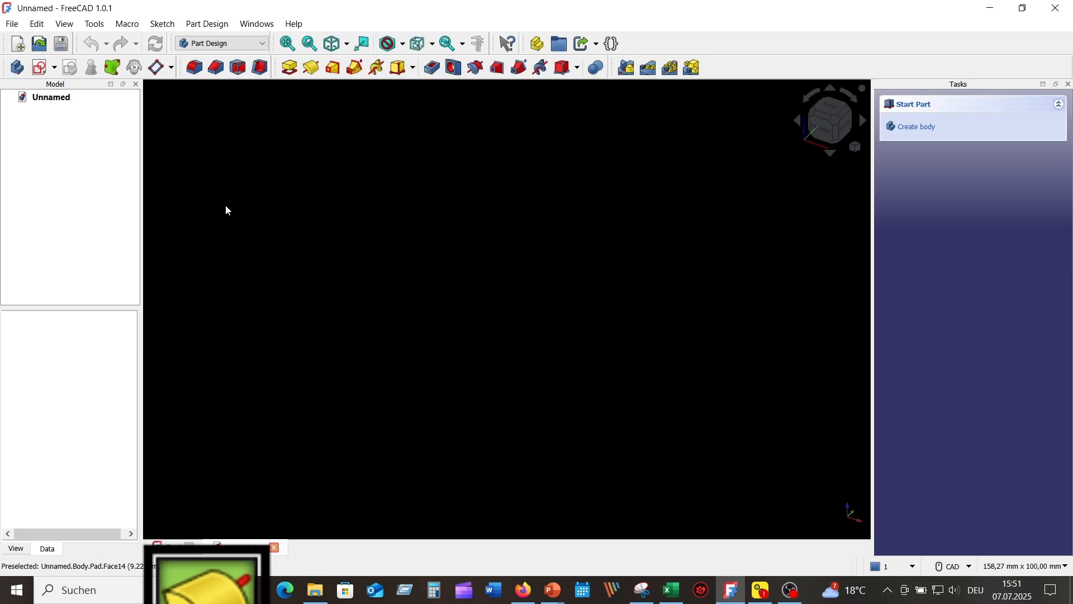
{"action": "left_click", "coordinate": [19, 68]}
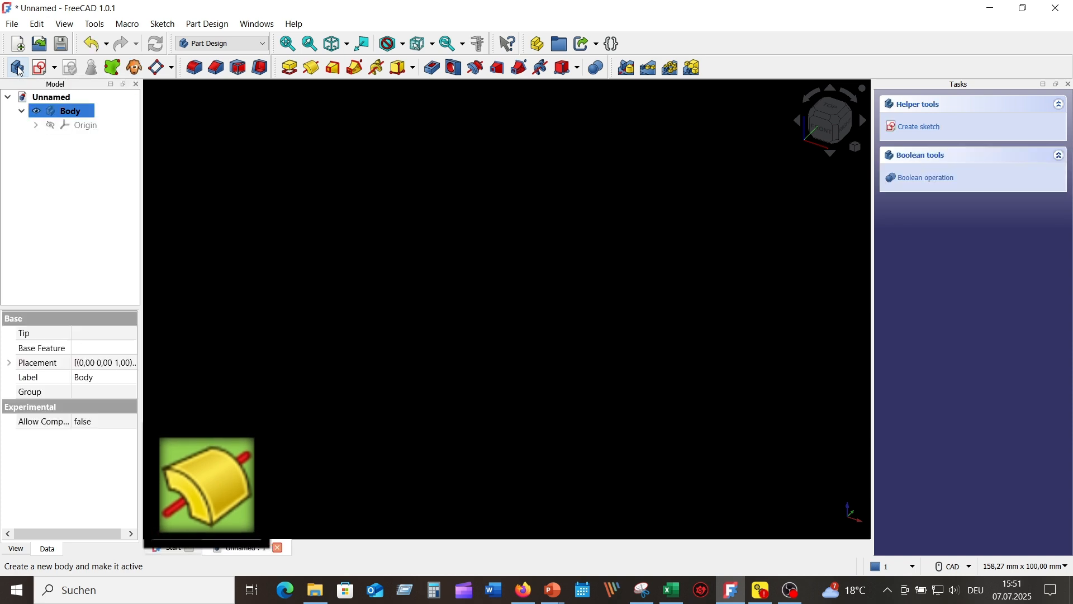
{"action": "left_click", "coordinate": [36, 126]}
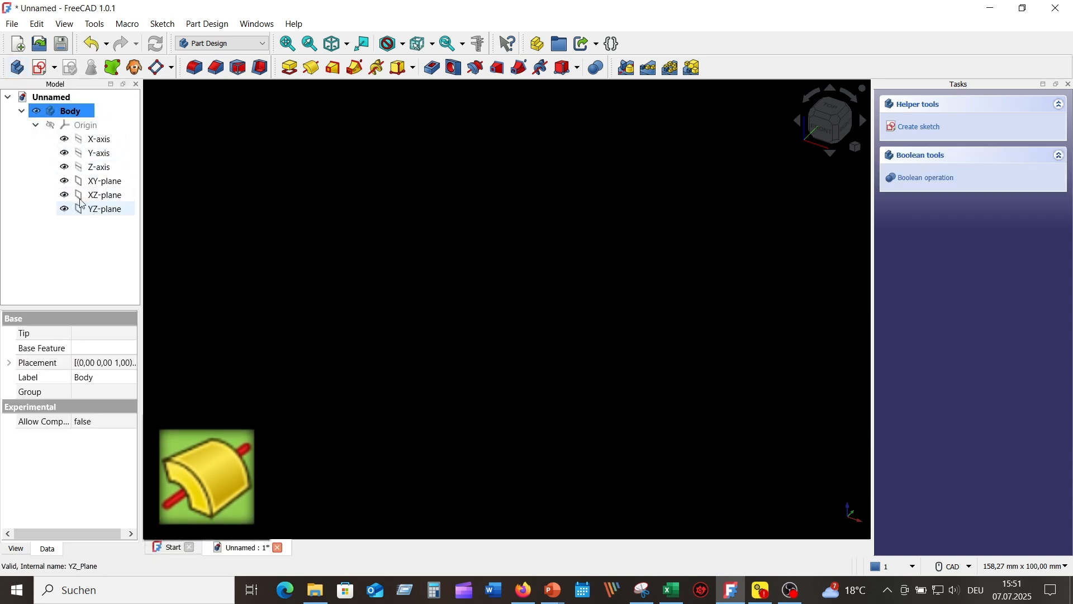
{"action": "left_click", "coordinate": [36, 125]}
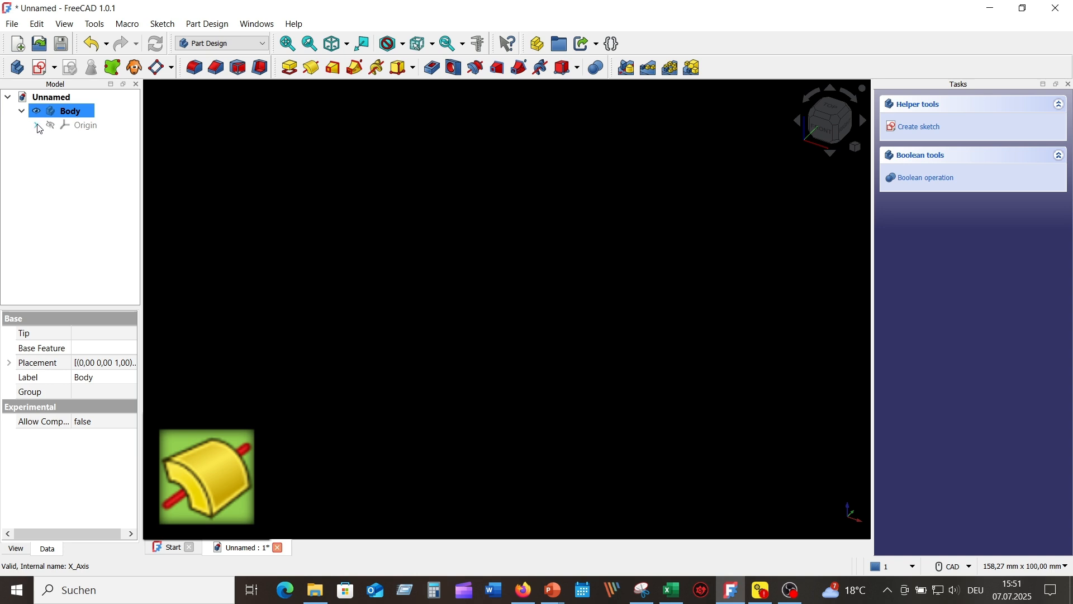
Create a new sketch on the body's XZ-plane.
{"action": "left_click", "coordinate": [42, 69]}
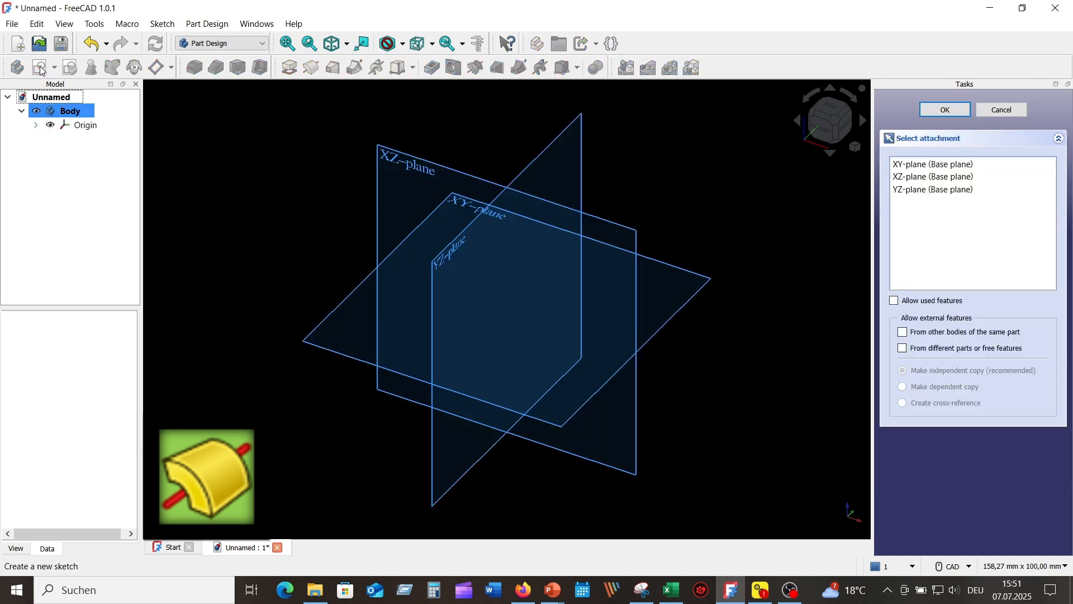
{"action": "middle_click_drag", "start_coordinate": [725, 482], "coordinate": [705, 468]}
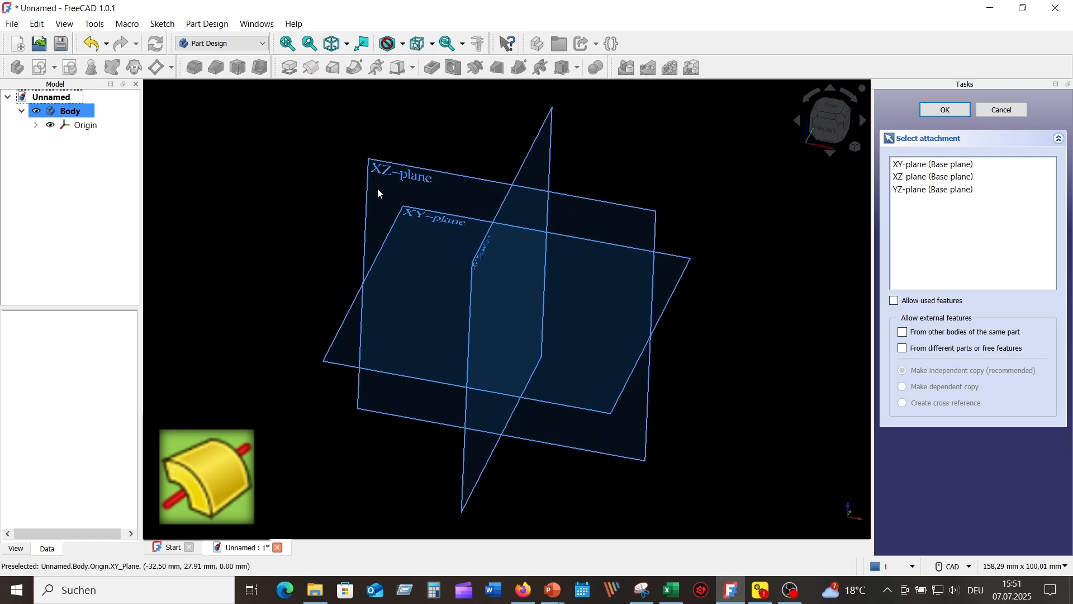
{"action": "left_click", "coordinate": [409, 175]}
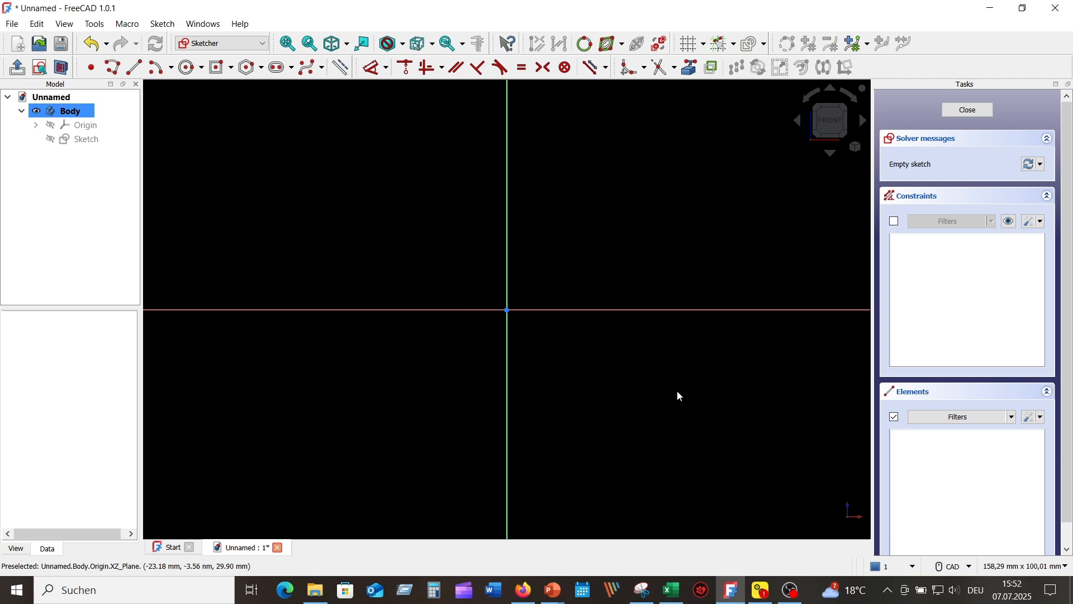
Draw a closed, stepped six-line polyline profile about 37 mm high and 17.5 mm wide, above the horizontal axis and right of the vertical axis.
{"action": "left_click", "coordinate": [116, 68]}
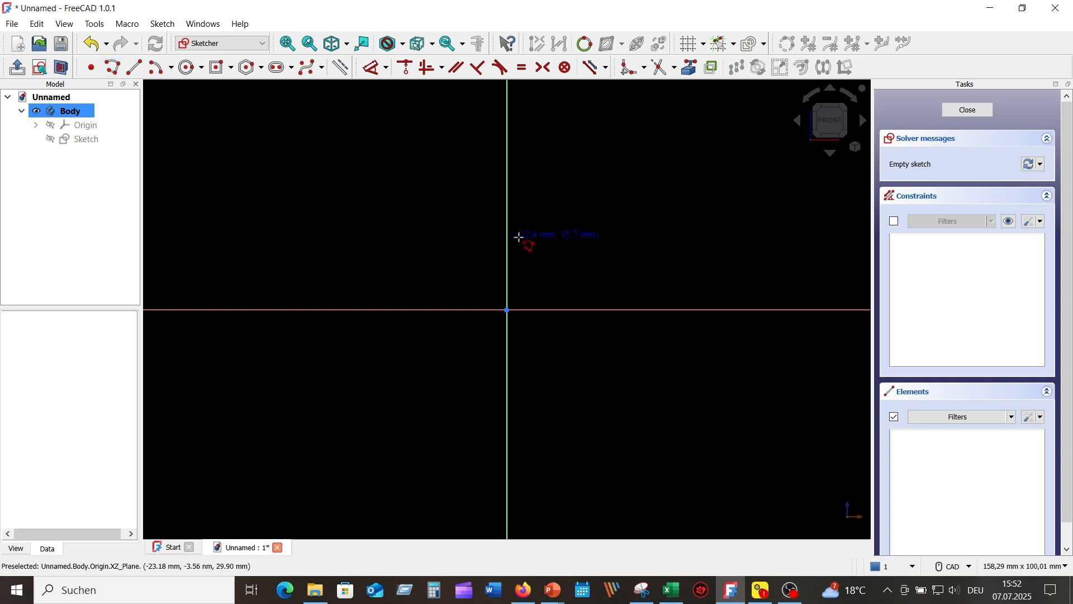
{"action": "left_click", "coordinate": [573, 276]}
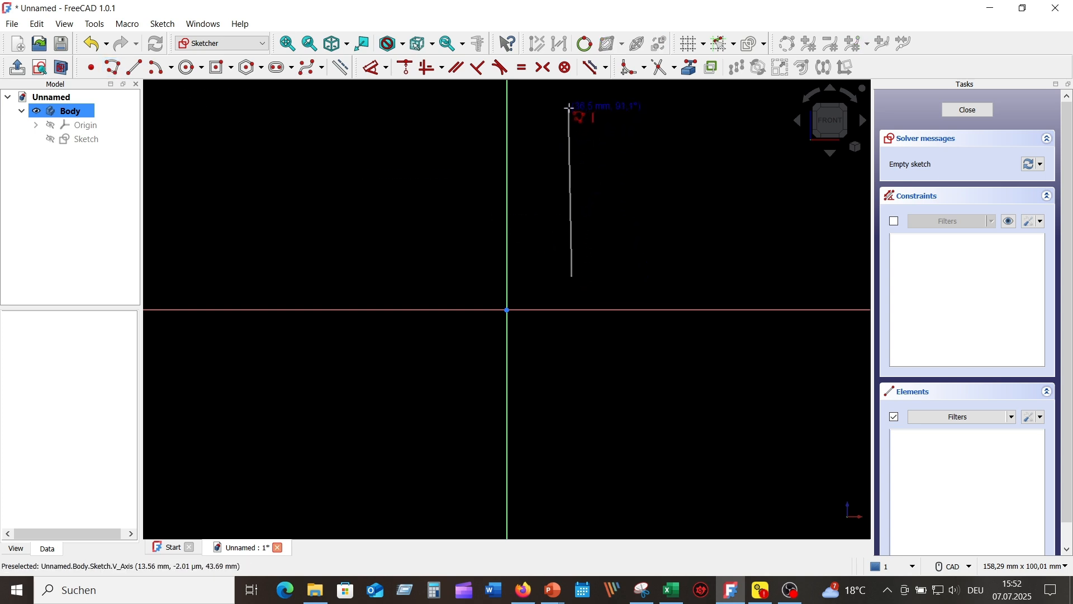
{"action": "left_click", "coordinate": [573, 107]}
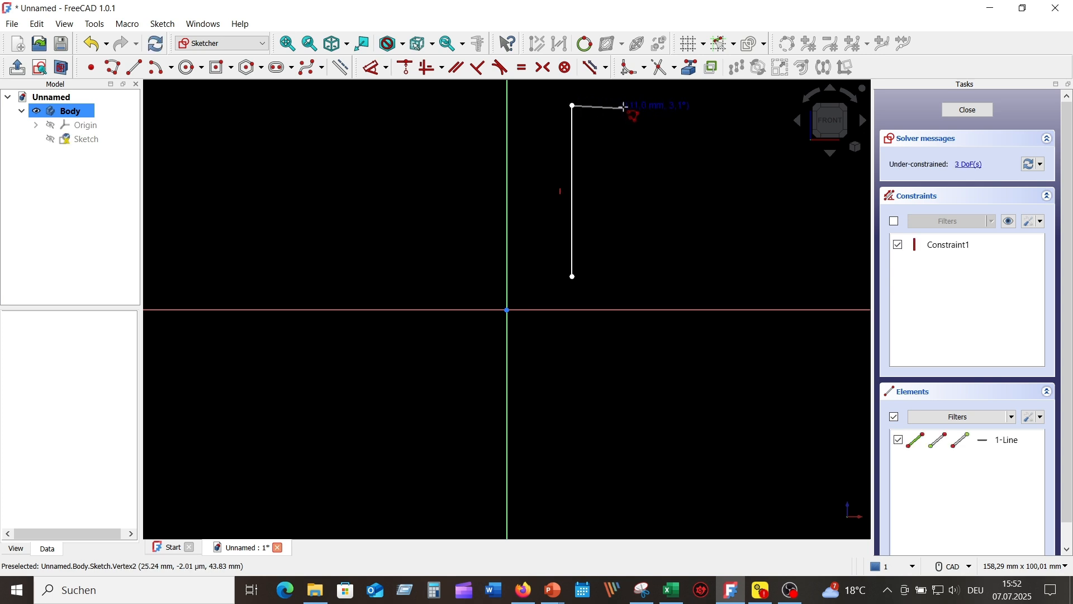
{"action": "left_click", "coordinate": [617, 105]}
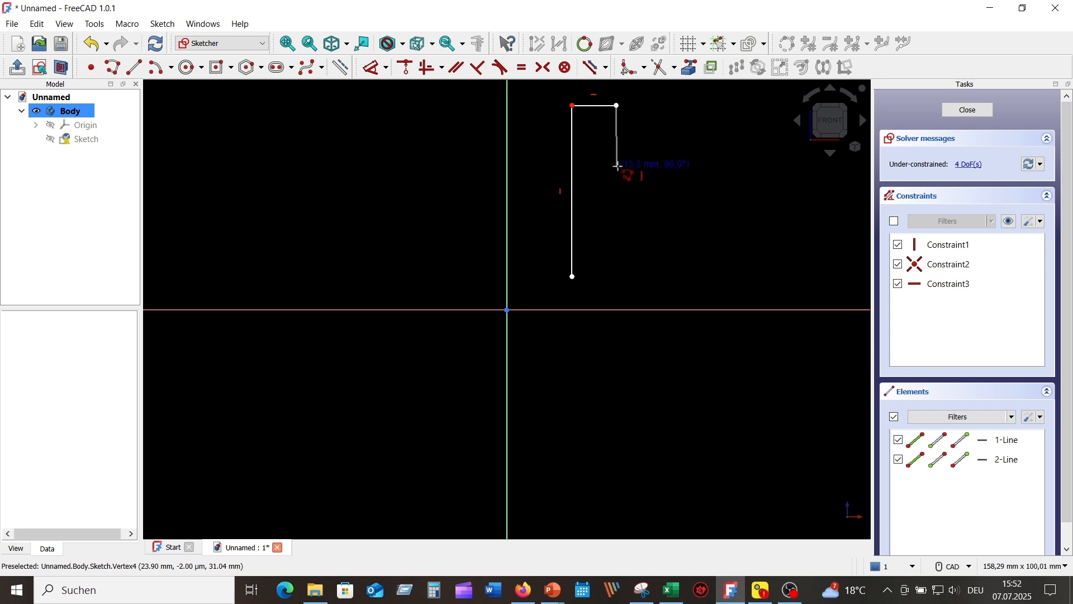
{"action": "left_click", "coordinate": [618, 167]}
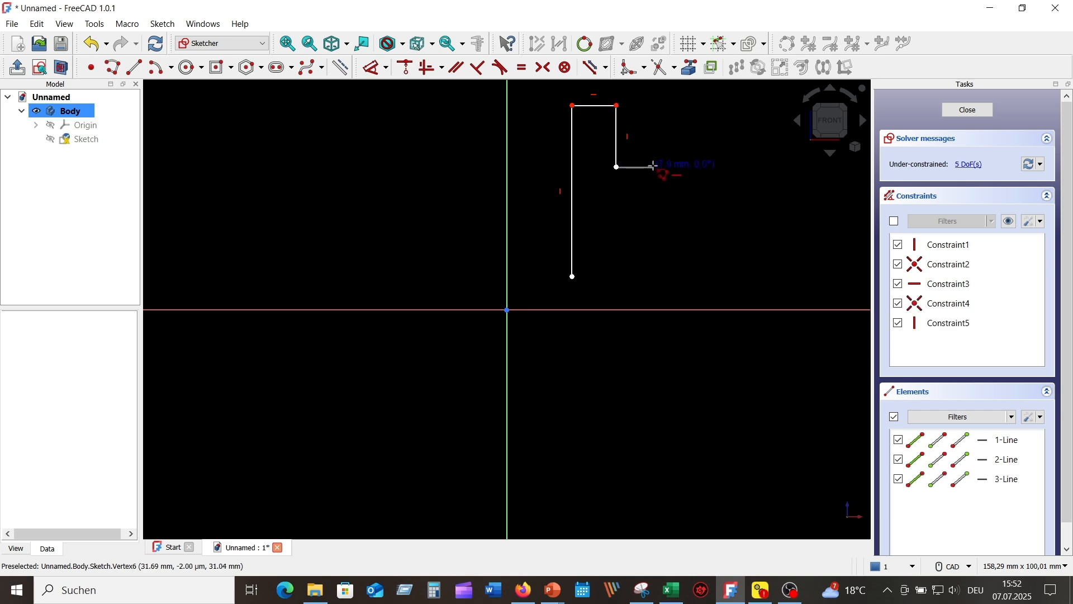
{"action": "left_click", "coordinate": [653, 167]}
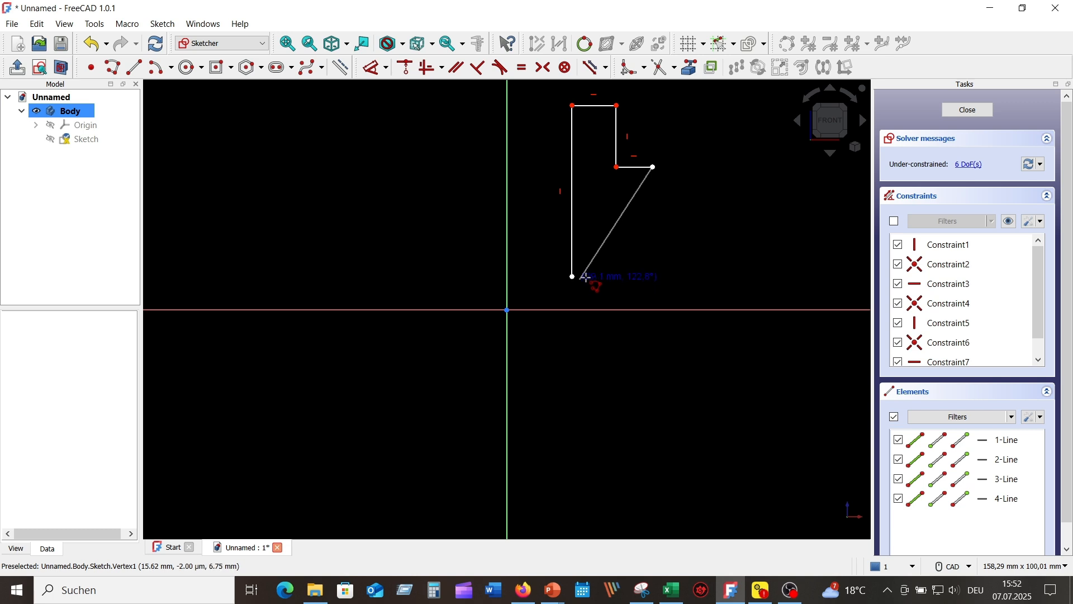
{"action": "left_click", "coordinate": [654, 275]}
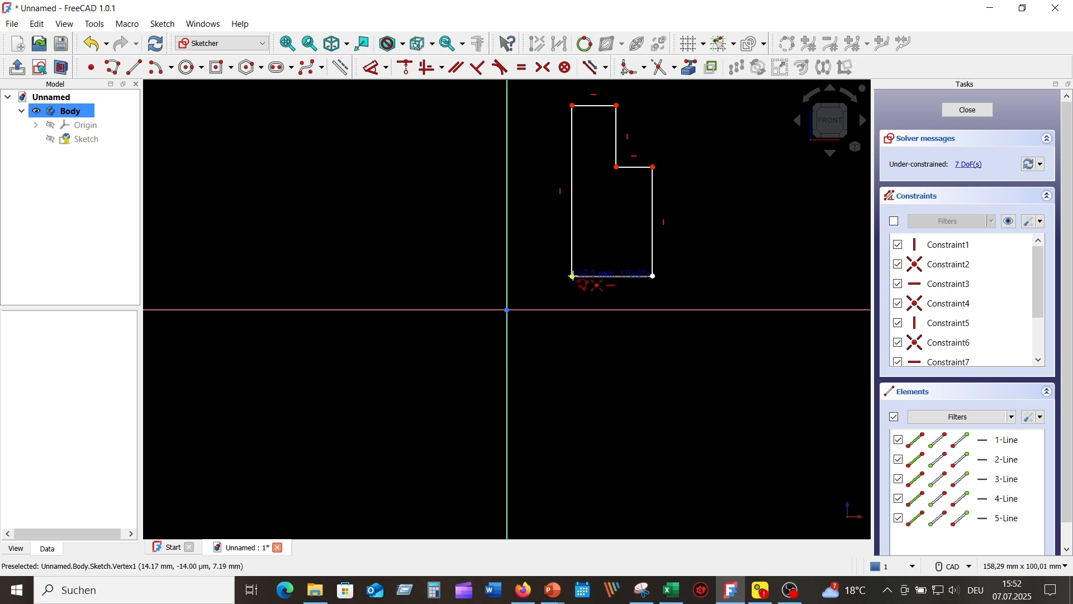
{"action": "left_click", "coordinate": [573, 275]}
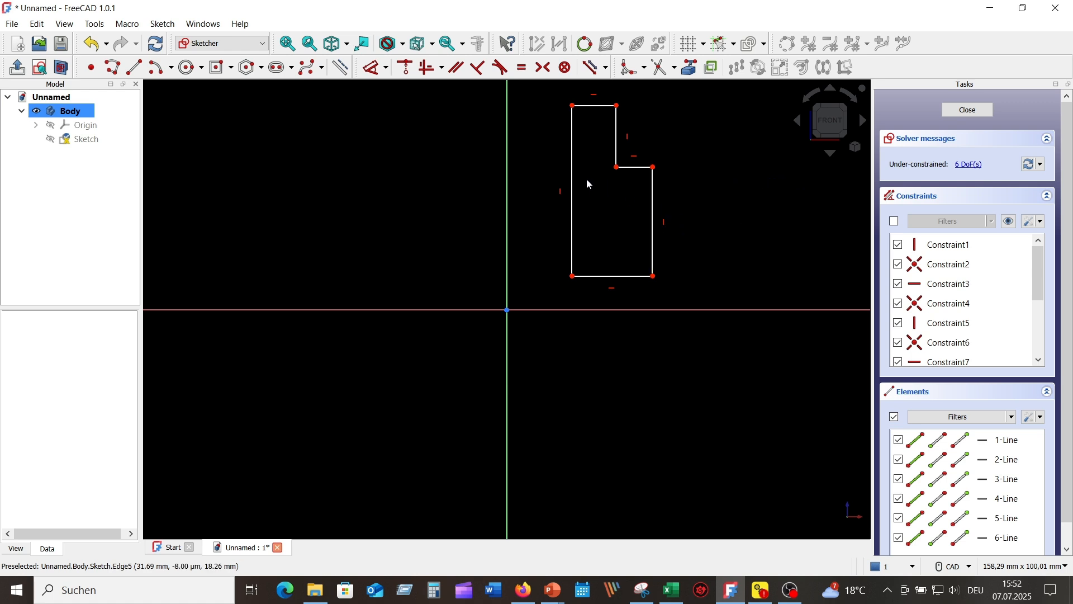
Dimension the profile's long left vertical edge to 50 mm.
{"action": "left_click", "coordinate": [572, 187]}
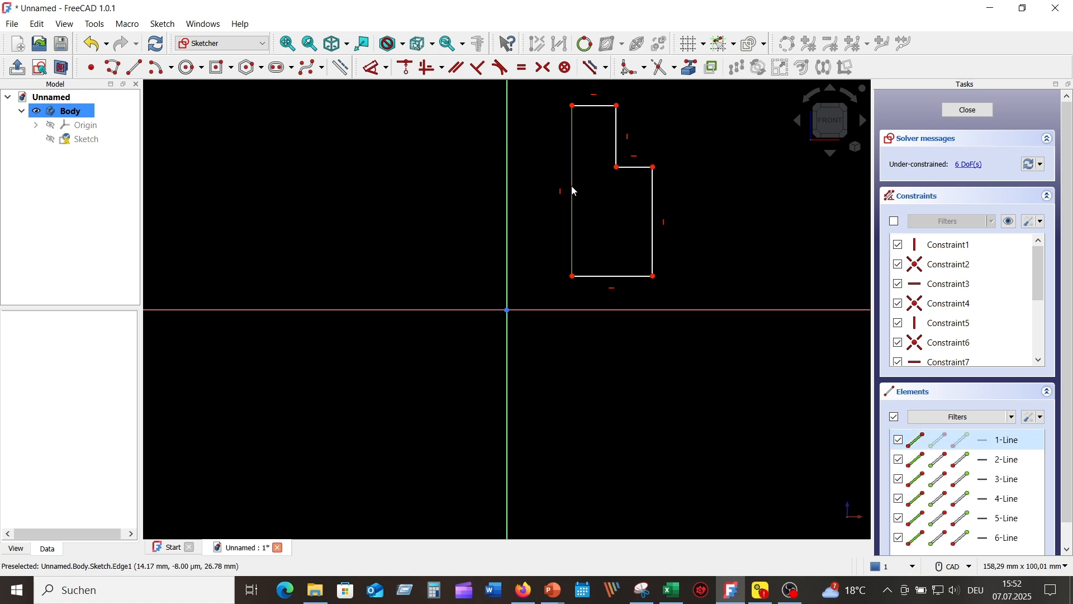
{"action": "left_click", "coordinate": [371, 67]}
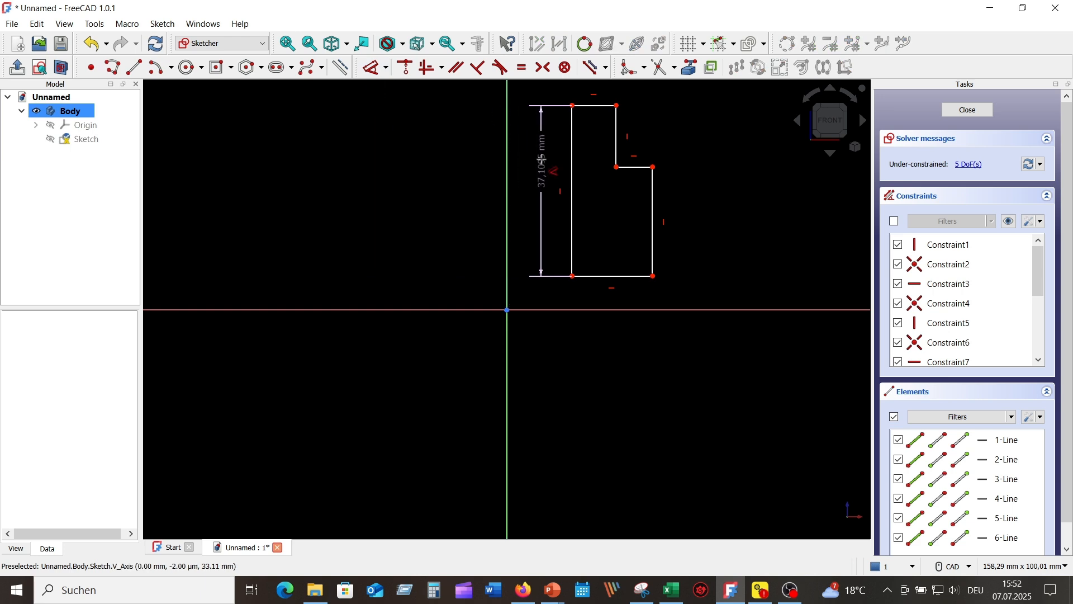
{"action": "left_click", "coordinate": [541, 161]}
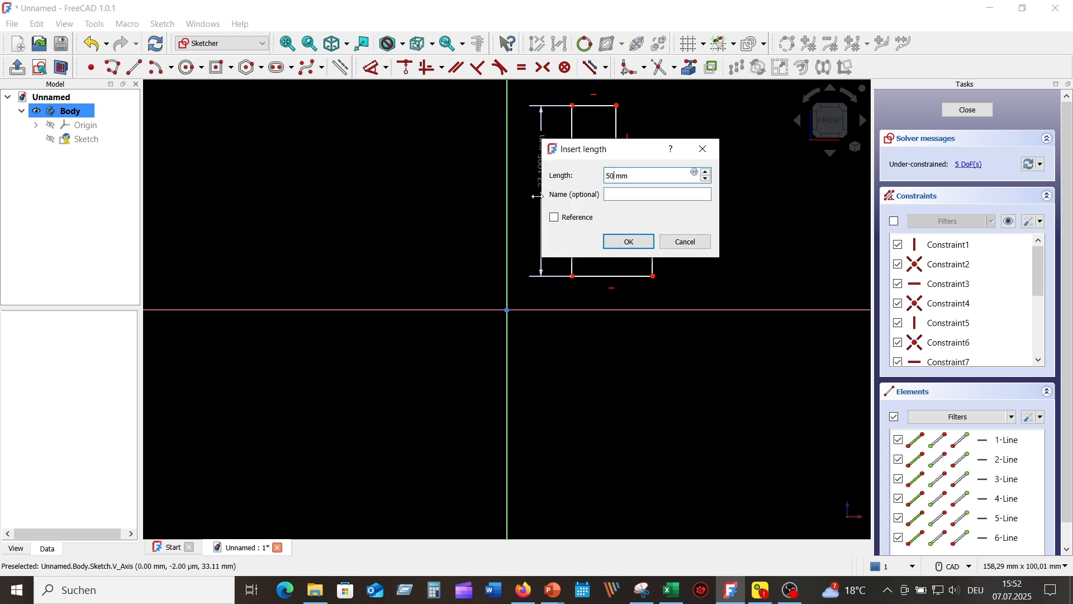
{"action": "type", "text": "50"}
{"action": "key", "text": "Return"}
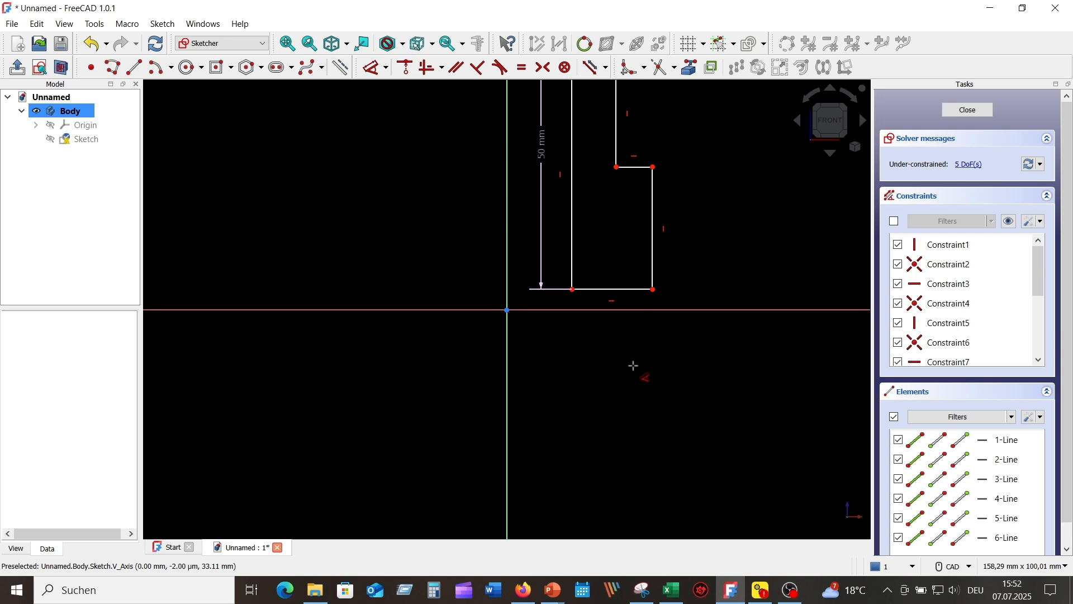
Dimension the profile's short upper-right vertical edge to 20 mm.
{"action": "middle_click_drag", "start_coordinate": [635, 367], "coordinate": [617, 505]}
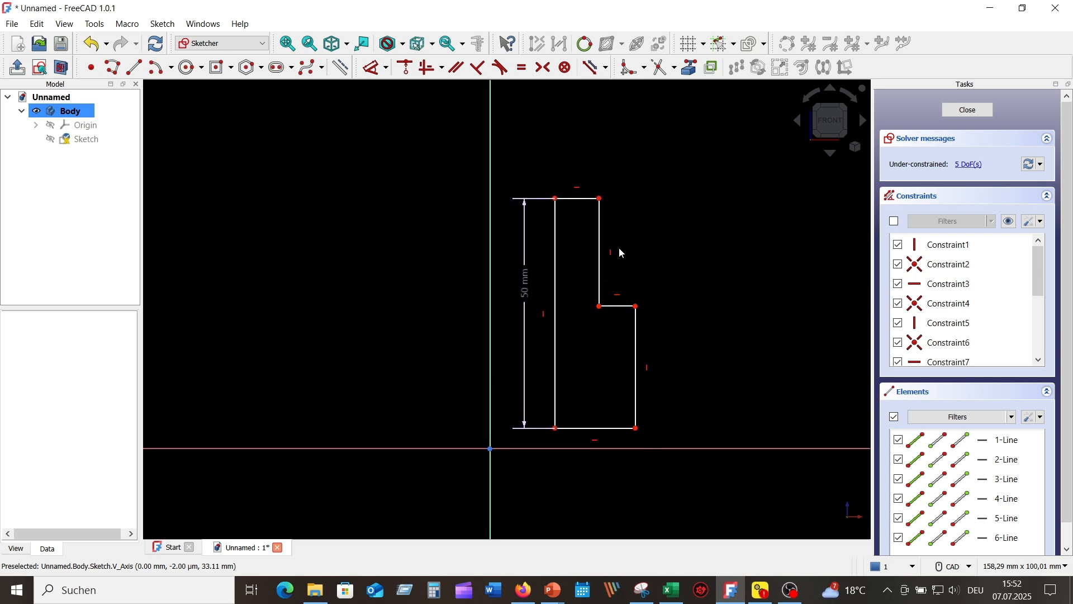
{"action": "left_click", "coordinate": [600, 238]}
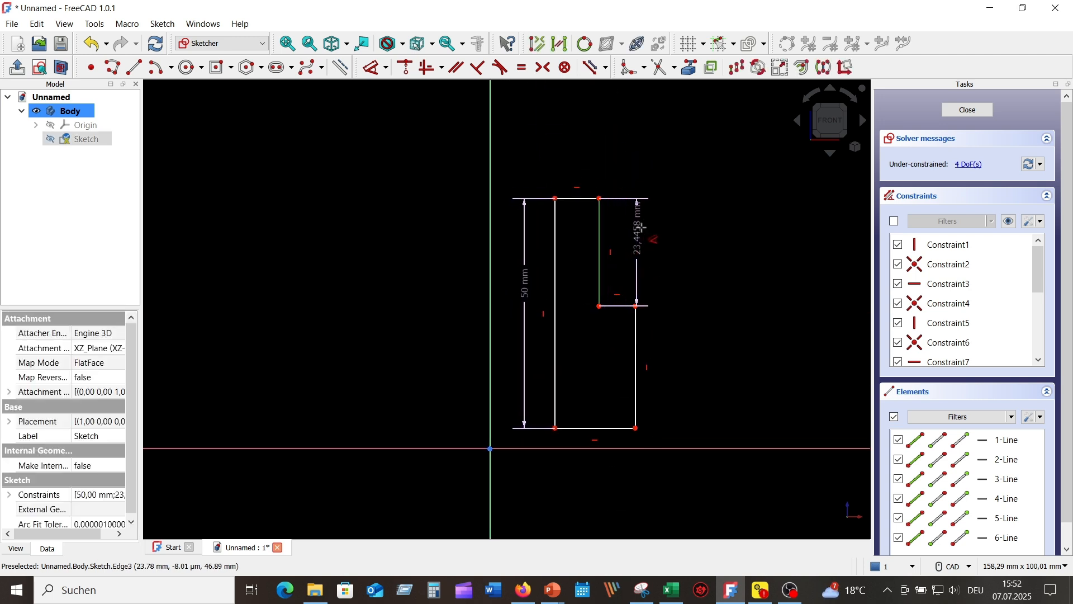
{"action": "left_click", "coordinate": [641, 237]}
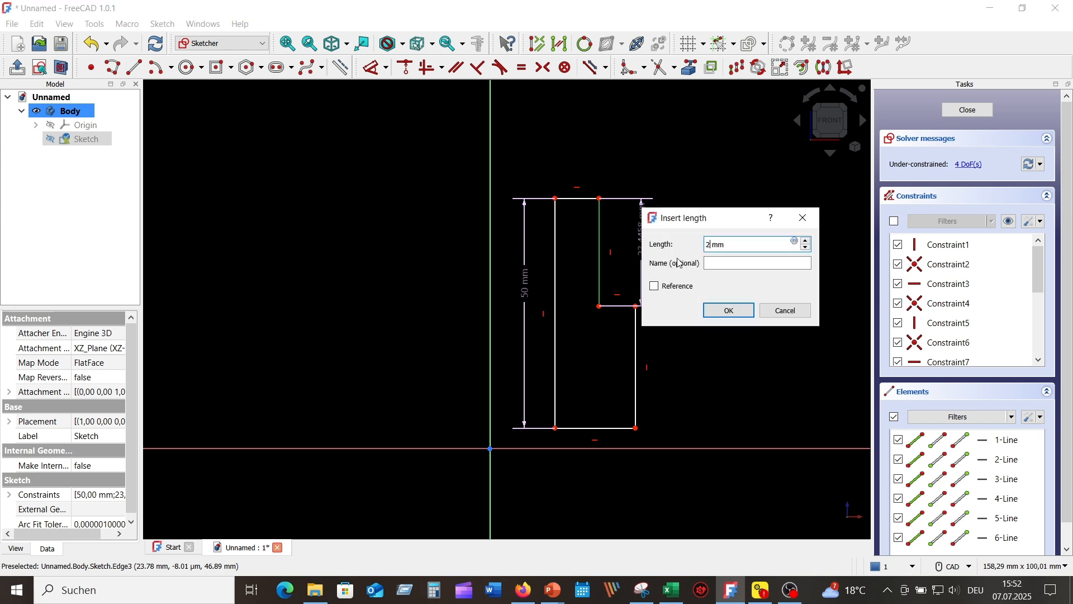
{"action": "key", "text": "Return"}
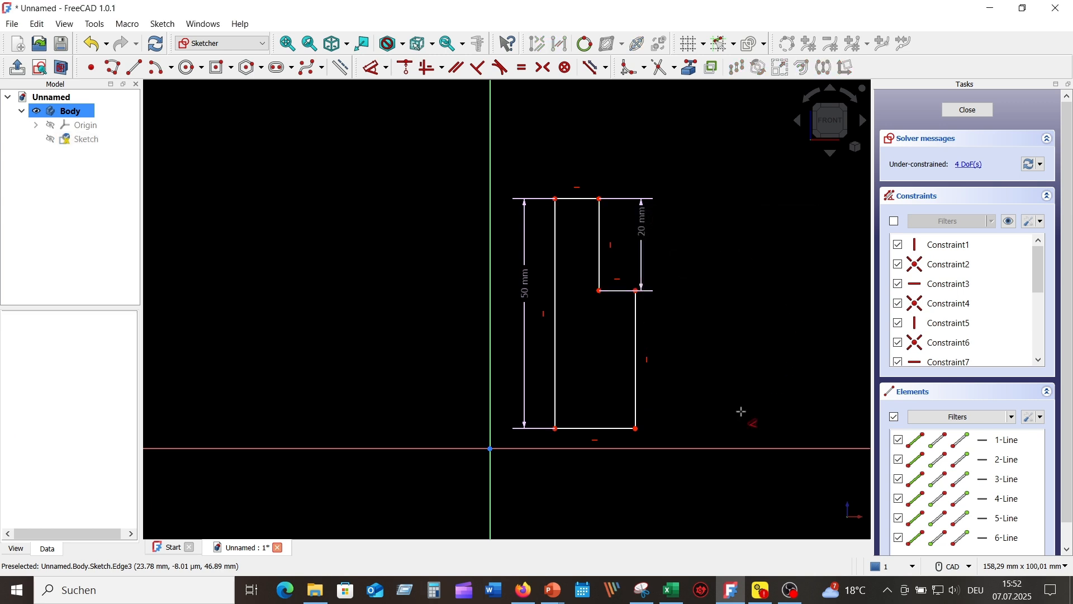
Dimension the profile's bottom horizontal edge to 20 mm.
{"action": "left_click", "coordinate": [604, 428]}
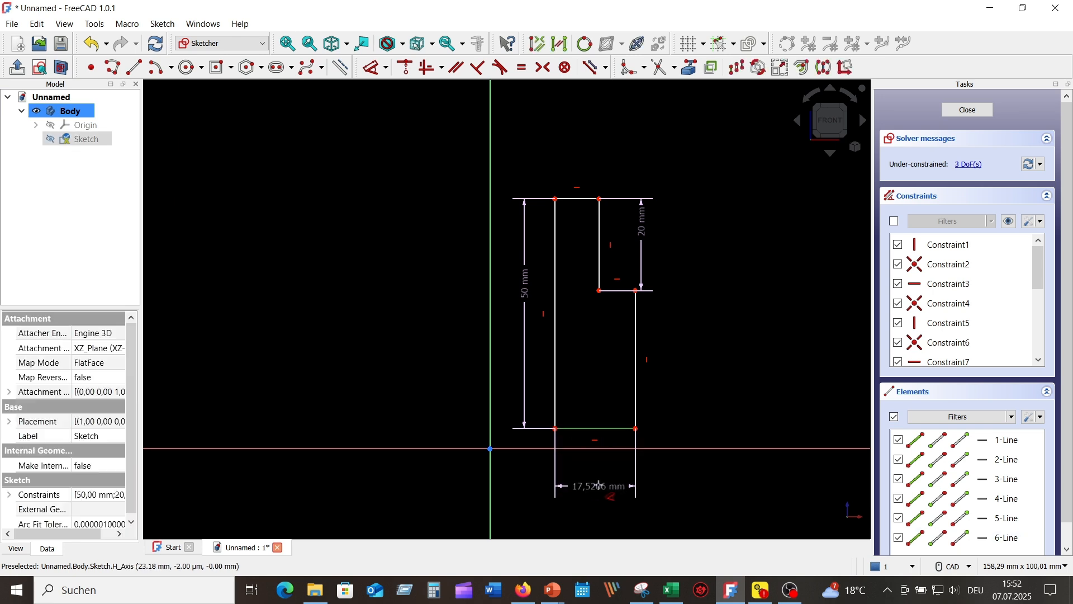
{"action": "left_click", "coordinate": [600, 485]}
{"action": "type", "text": "20"}
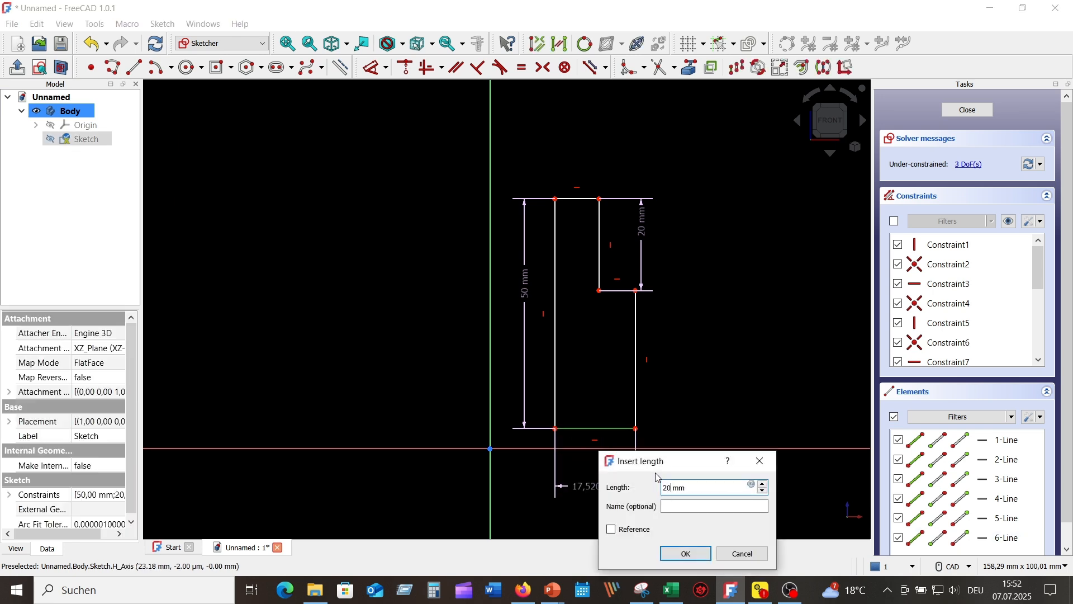
{"action": "key", "text": "Return"}
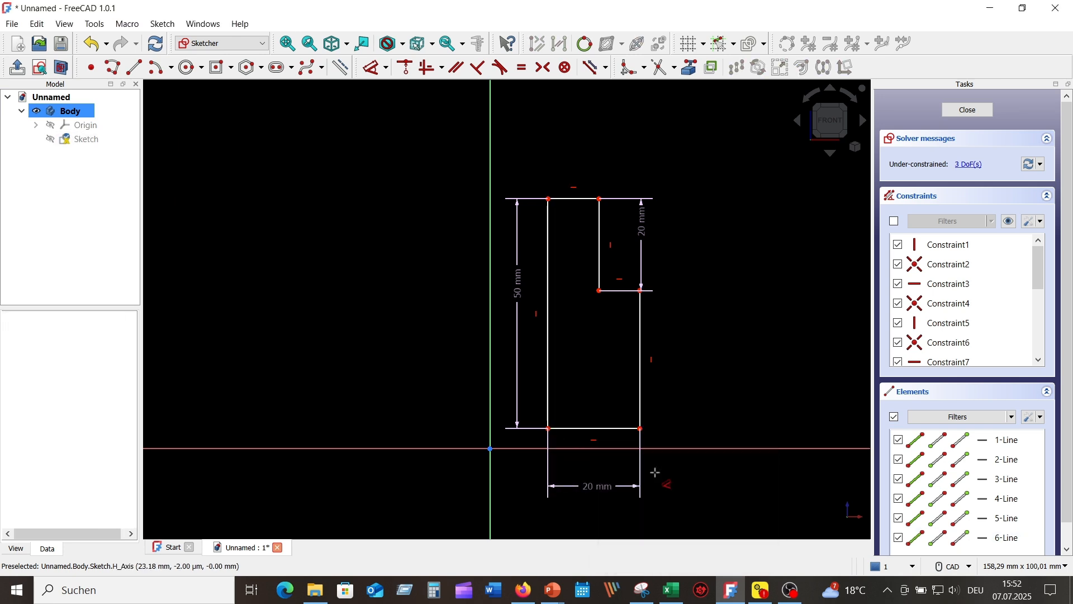
Dimension the profile's top horizontal edge to 10 mm.
{"action": "left_click", "coordinate": [578, 200]}
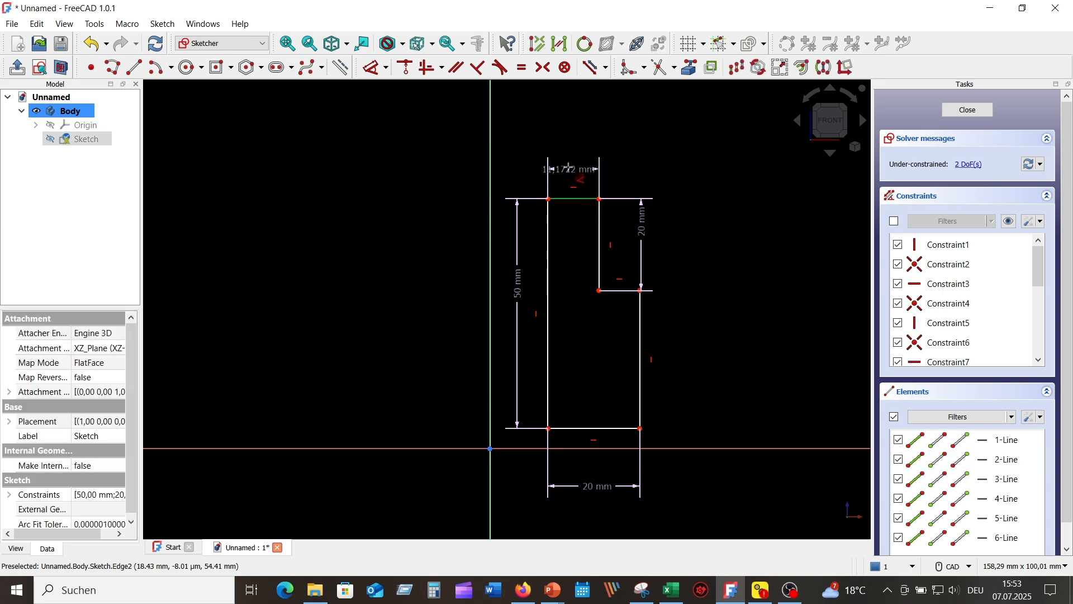
{"action": "left_click", "coordinate": [568, 167]}
{"action": "type", "text": "1"}
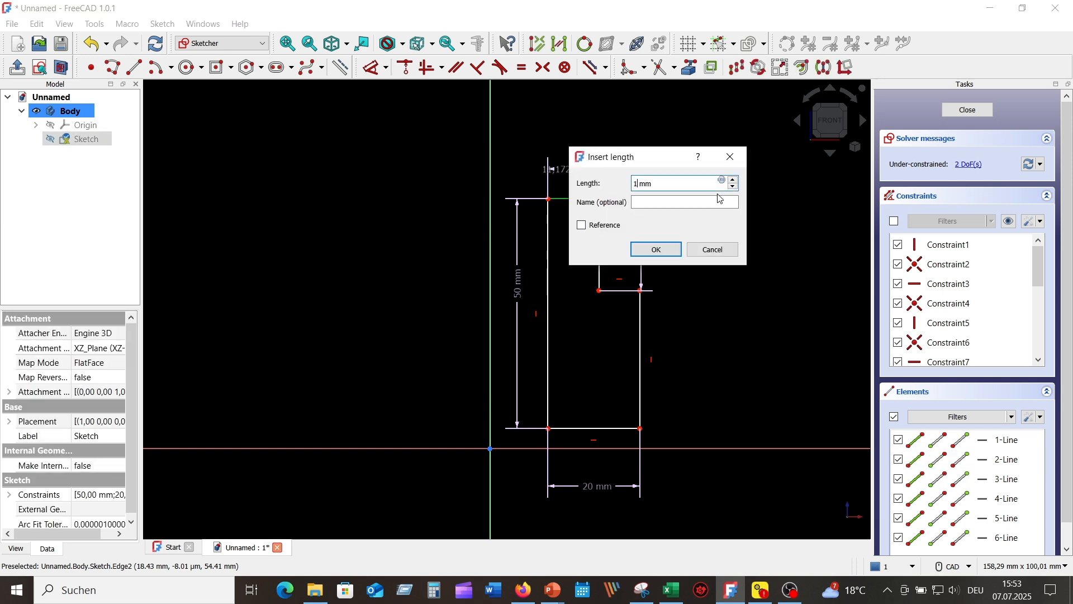
{"action": "type", "text": "0"}
{"action": "key", "text": "Return"}
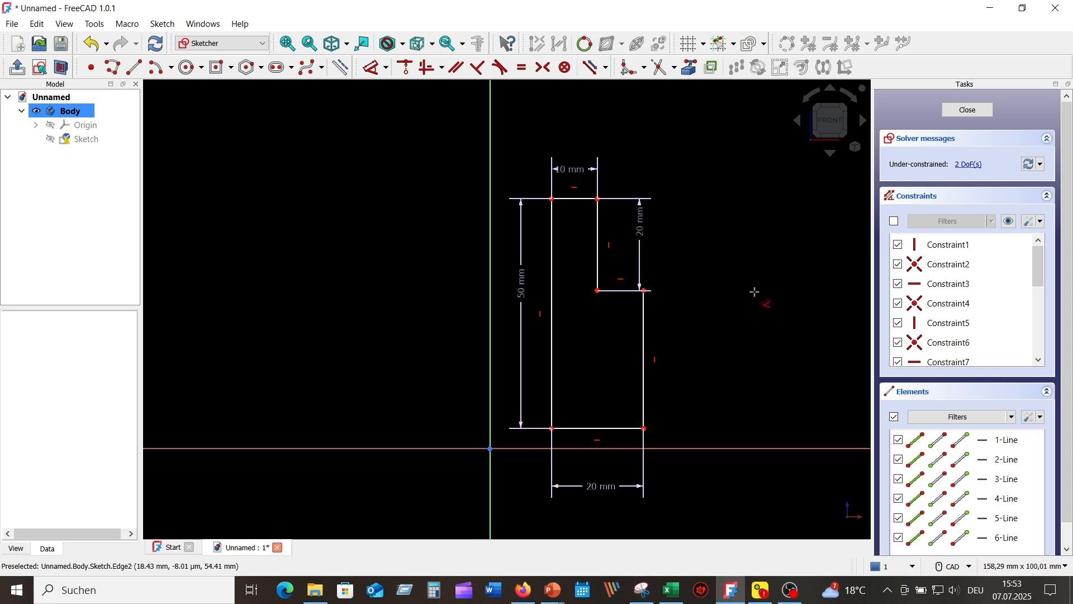
{"action": "right_click", "coordinate": [351, 159]}
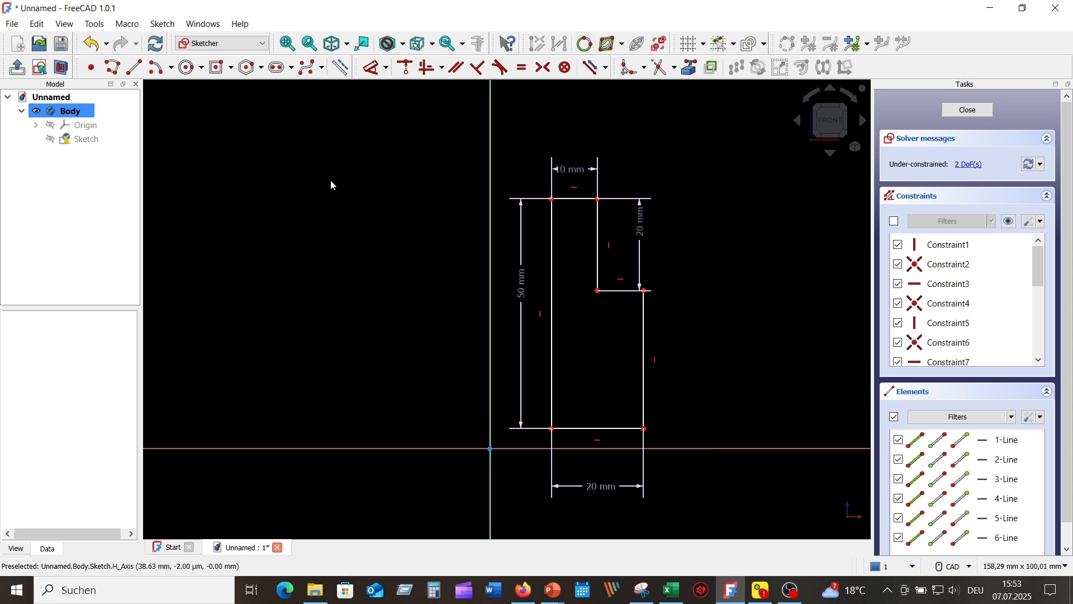
Lock the profile's lower-left corner relative to the origin and set its vertical distance to 10 mm.
{"action": "left_click", "coordinate": [387, 68]}
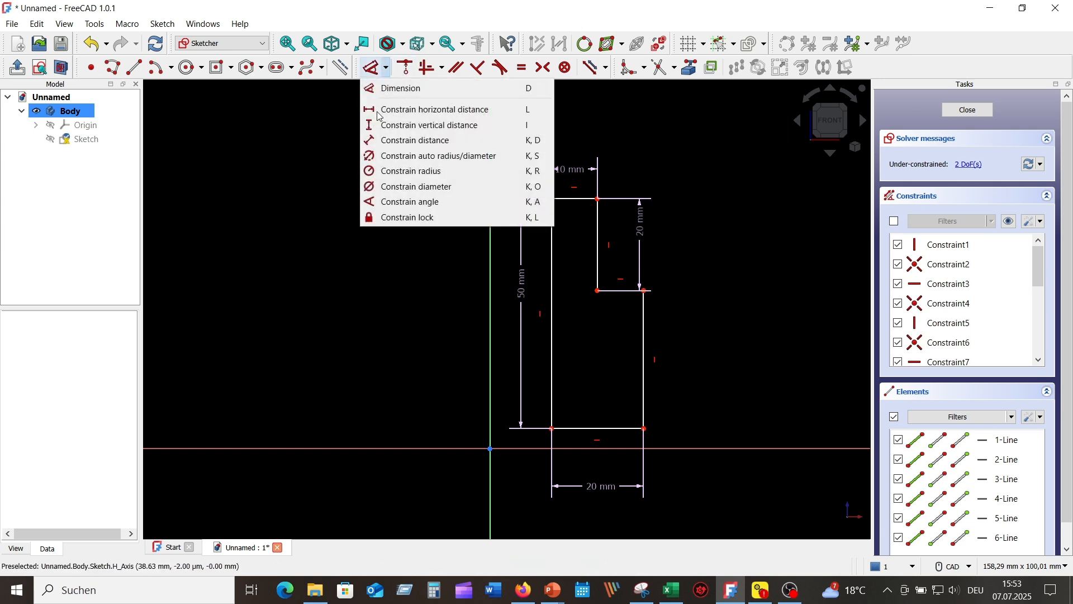
{"action": "left_click", "coordinate": [406, 219]}
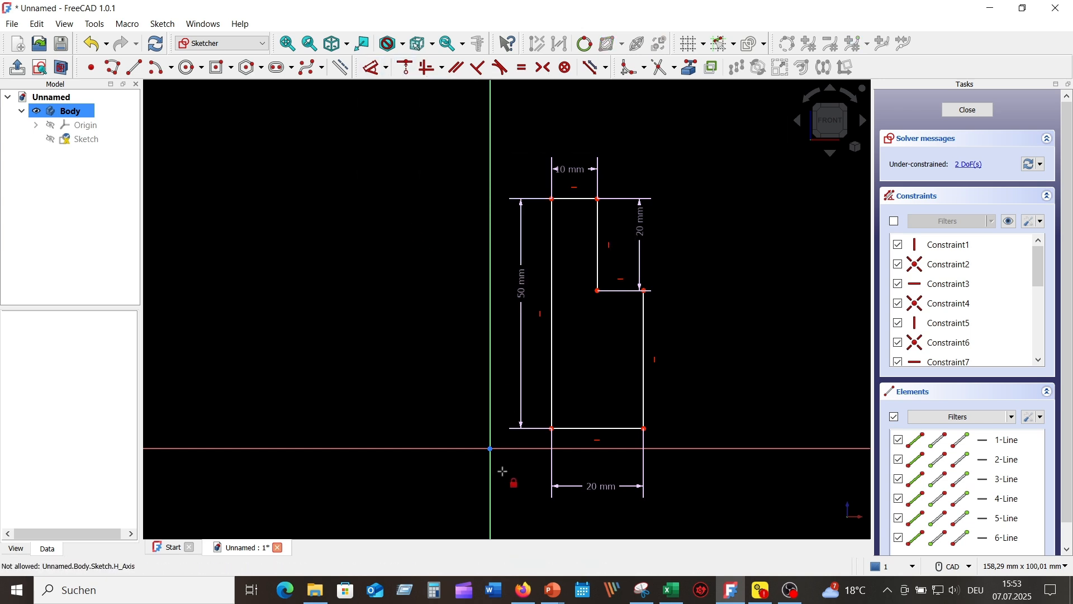
{"action": "left_click", "coordinate": [552, 429]}
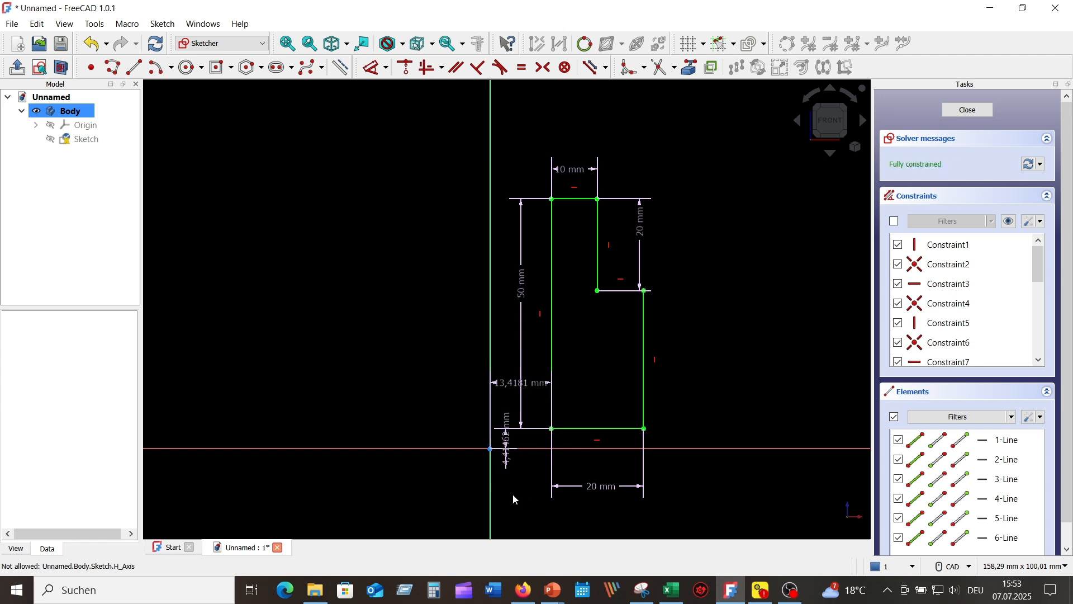
{"action": "left_click_drag", "start_coordinate": [507, 463], "coordinate": [441, 502]}
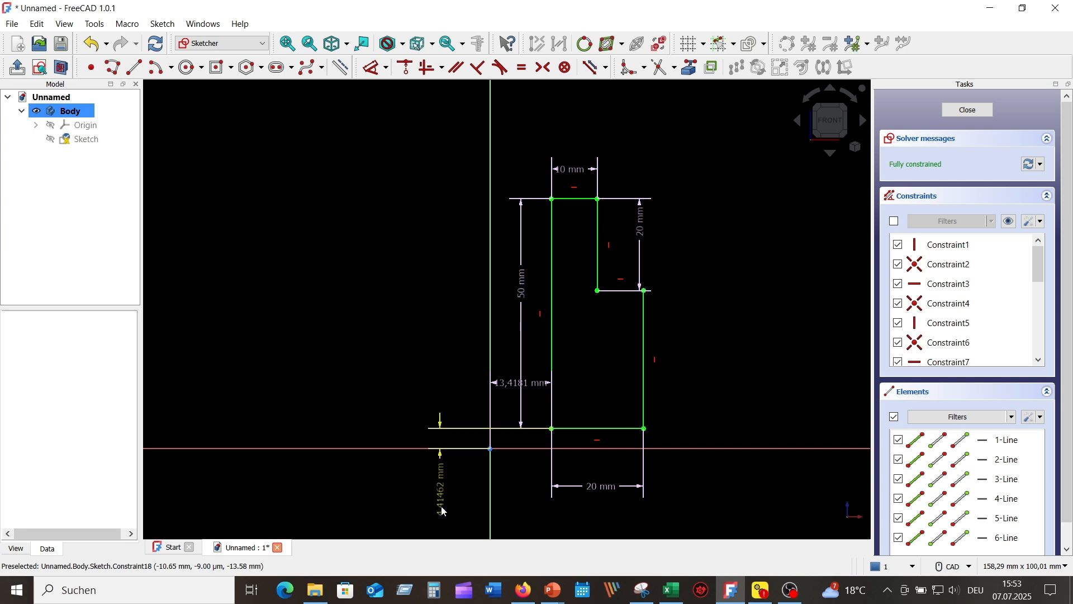
{"action": "double_click", "coordinate": [443, 506]}
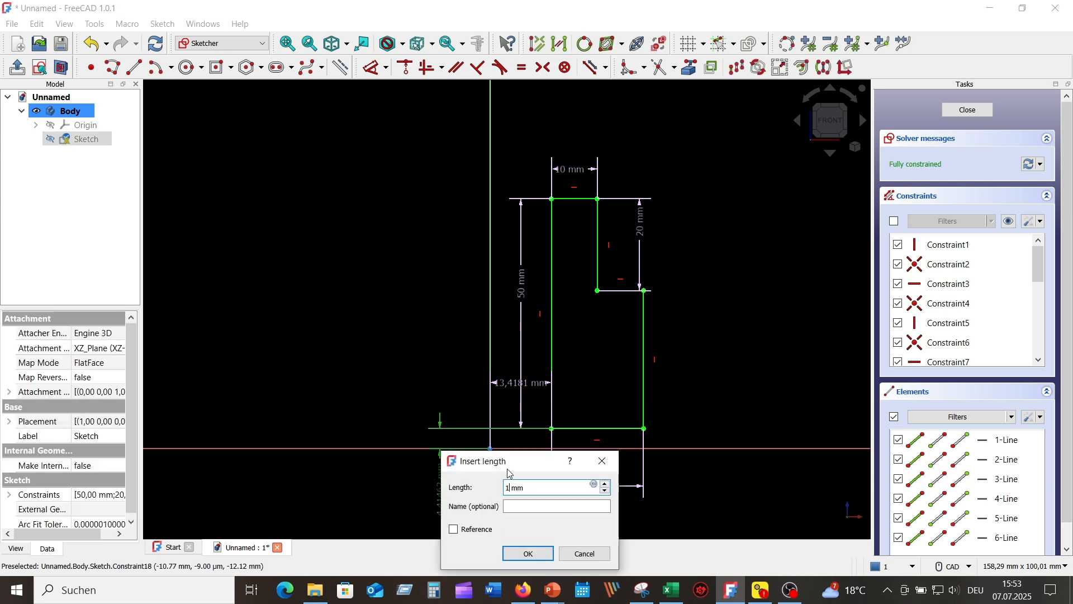
{"action": "key", "text": "Return"}
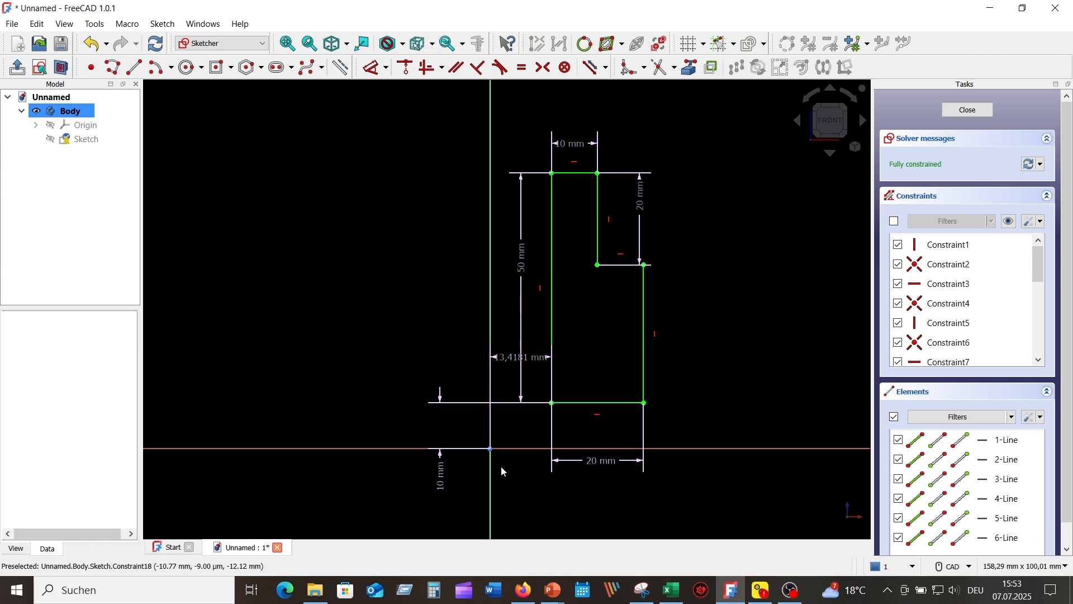
Set the lower-left corner's horizontal distance from the origin to 25 mm and move the position dimensions clear of the profile.
{"action": "double_click", "coordinate": [509, 358]}
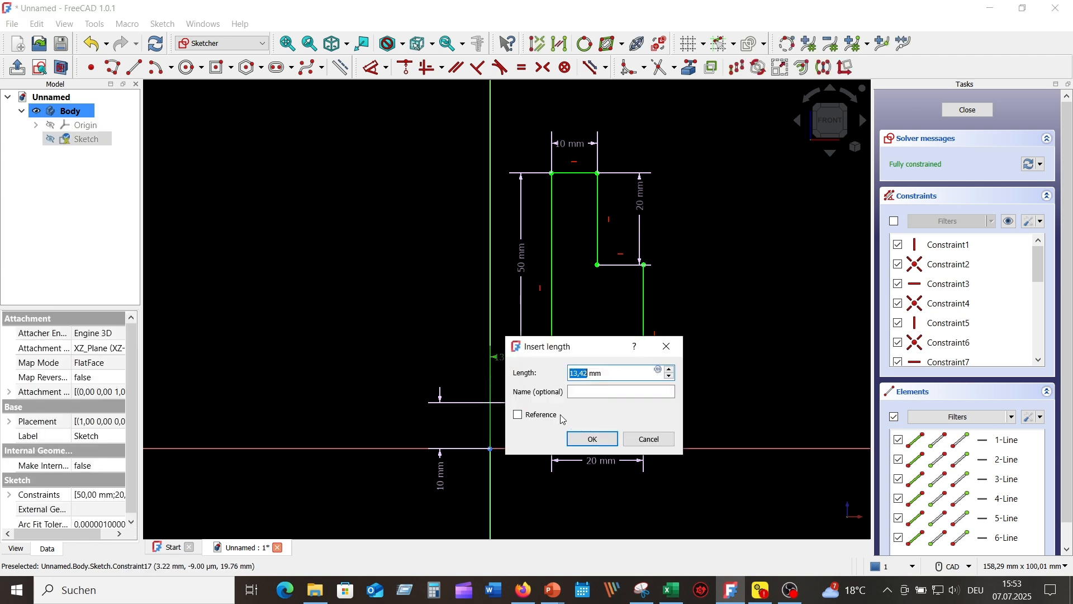
{"action": "type", "text": "2"}
{"action": "key", "text": "Return"}
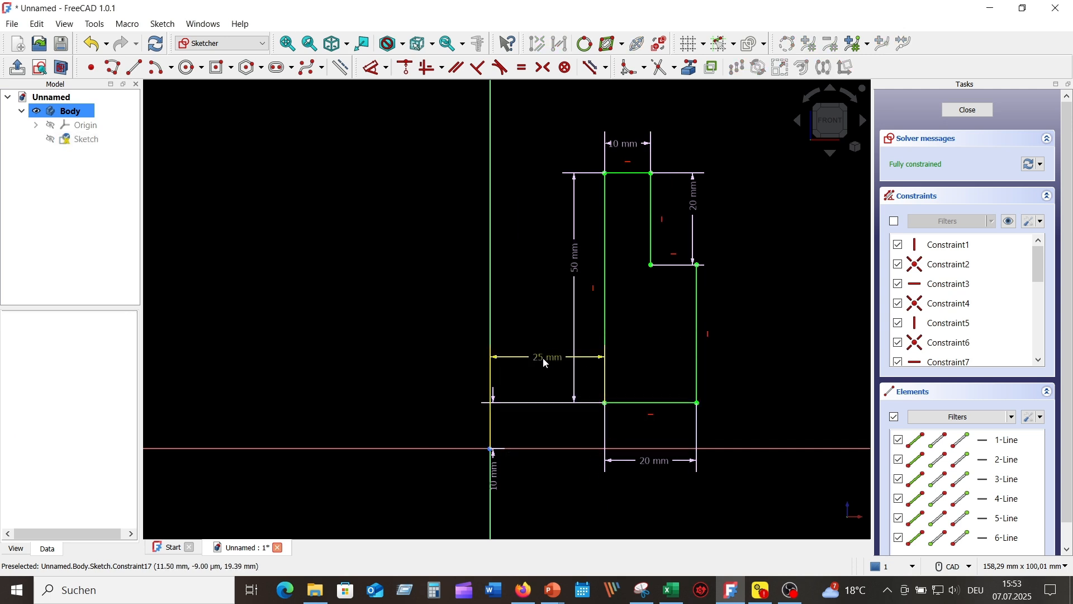
{"action": "mouse_move", "coordinate": [543, 357]}
{"action": "left_mouse_down"}
{"action": "mouse_move", "coordinate": [549, 485]}
{"action": "mouse_move", "coordinate": [549, 463]}
{"action": "mouse_move", "coordinate": [764, 482]}
{"action": "mouse_move", "coordinate": [737, 483]}
{"action": "left_mouse_up"}
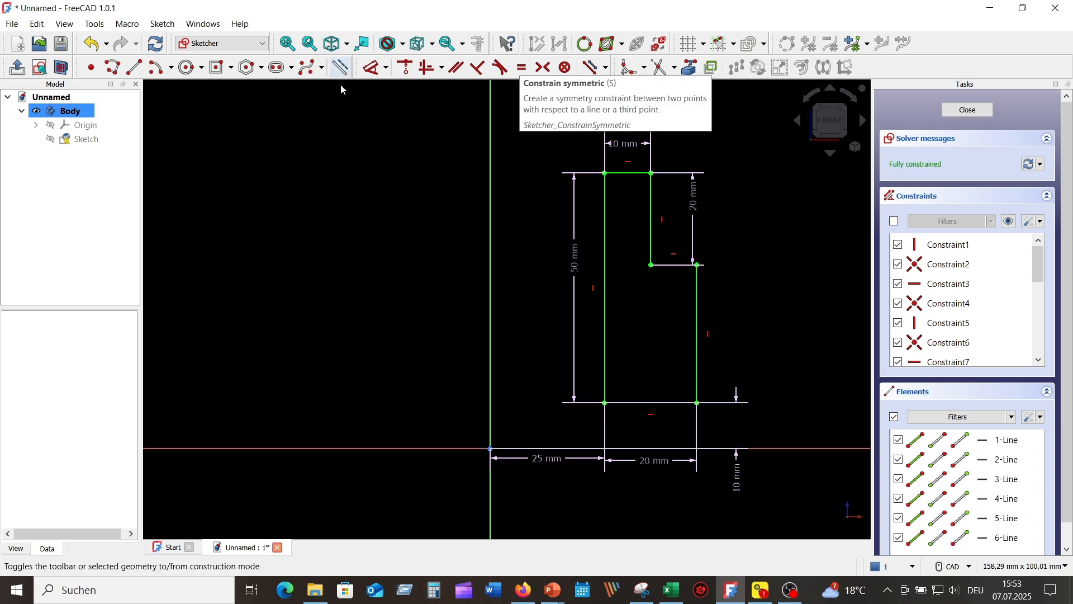
Draw a vertical line about 10.5 mm right of the vertical axis, beside the profile, and convert it to construction geometry.
{"action": "left_click", "coordinate": [134, 67]}
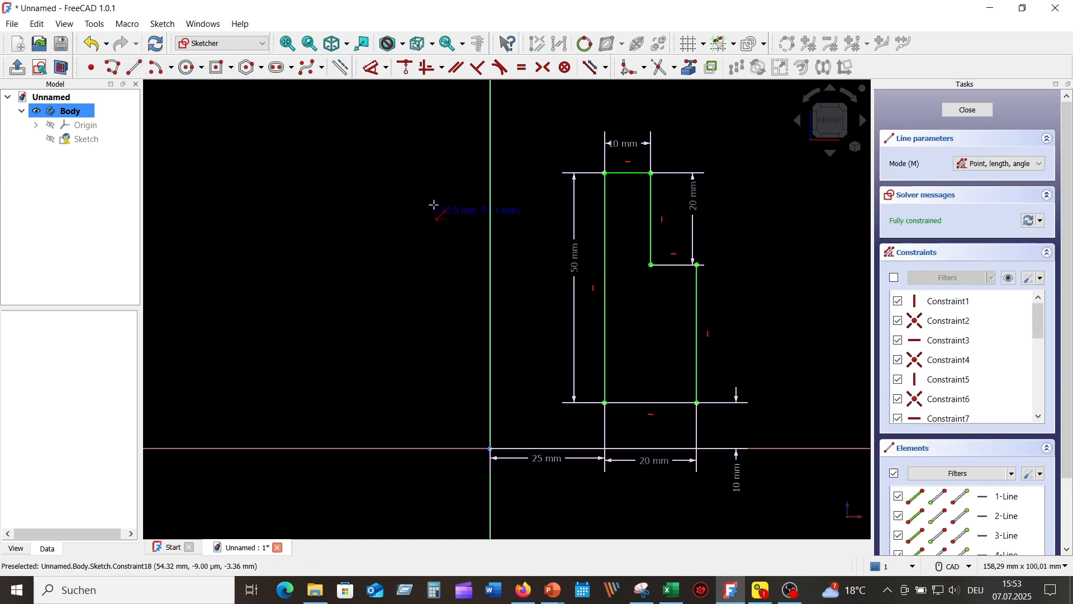
{"action": "left_click", "coordinate": [540, 112]}
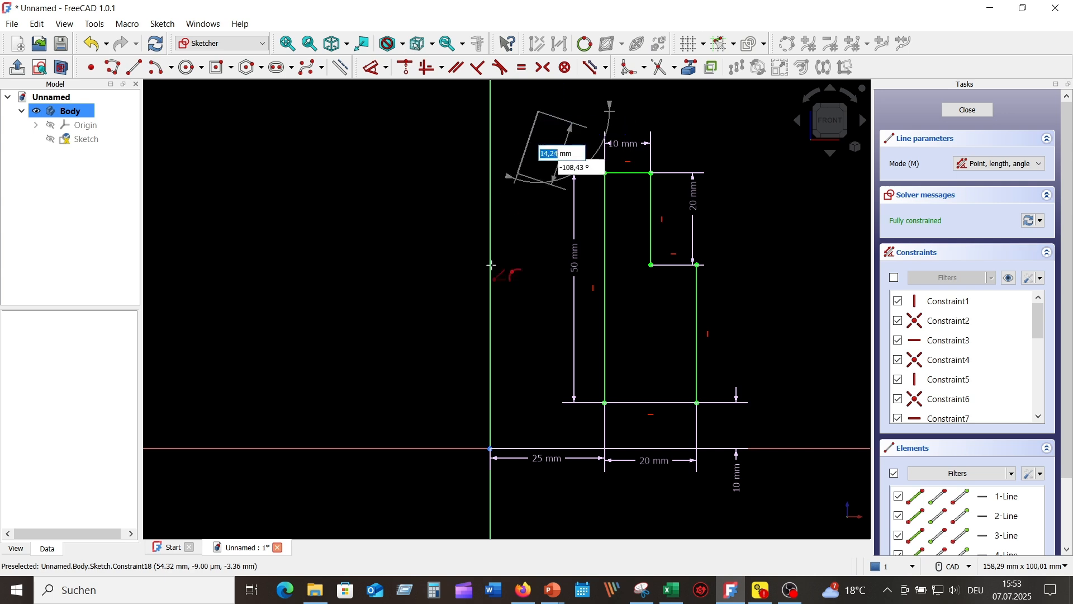
{"action": "left_click", "coordinate": [536, 425]}
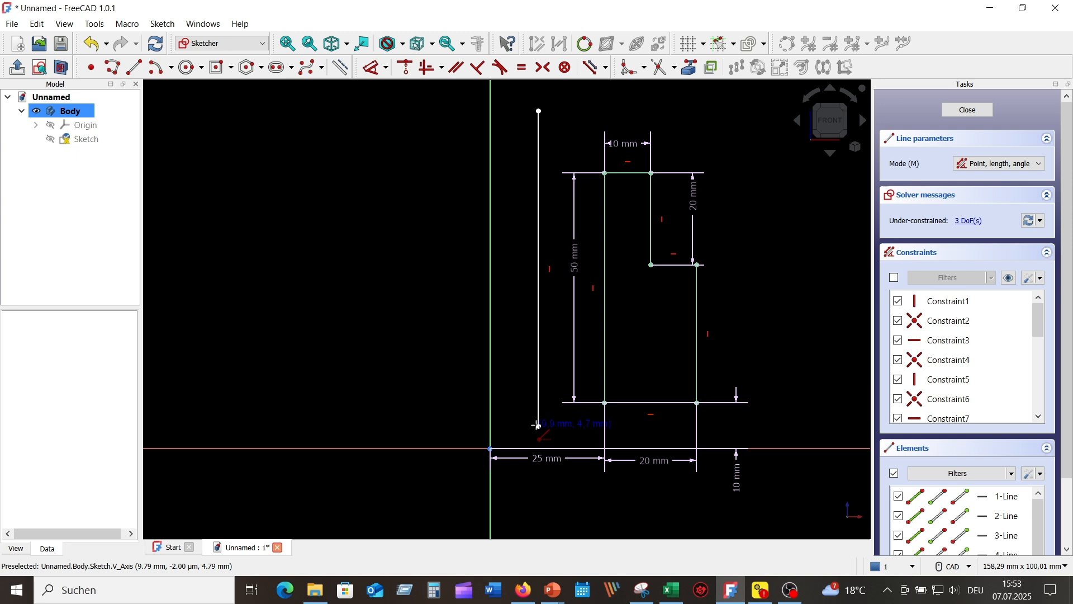
{"action": "right_click", "coordinate": [324, 265]}
{"action": "left_click", "coordinate": [539, 302]}
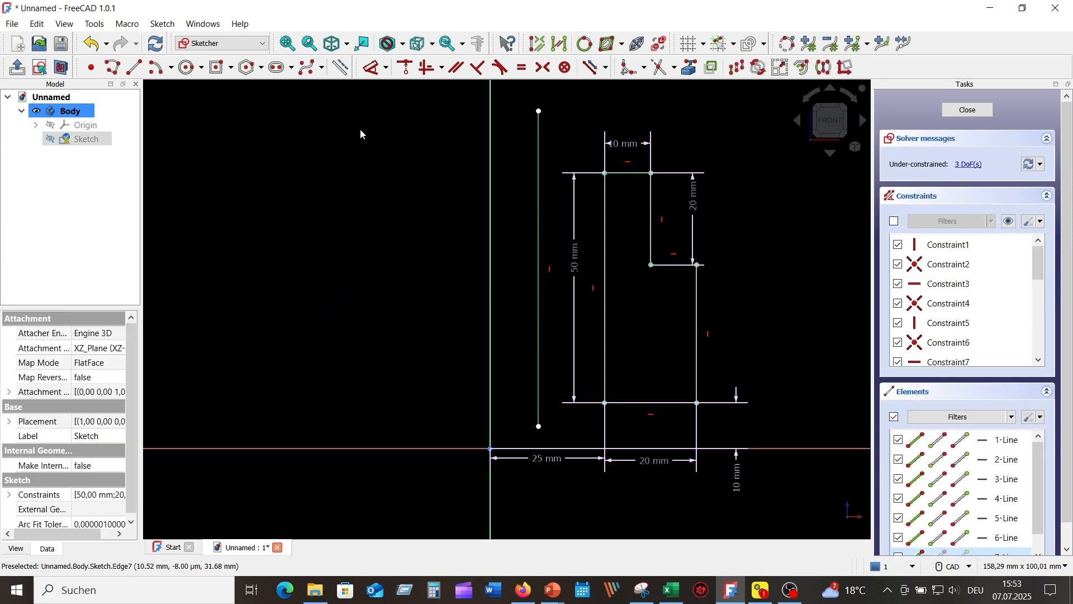
{"action": "left_click", "coordinate": [340, 68]}
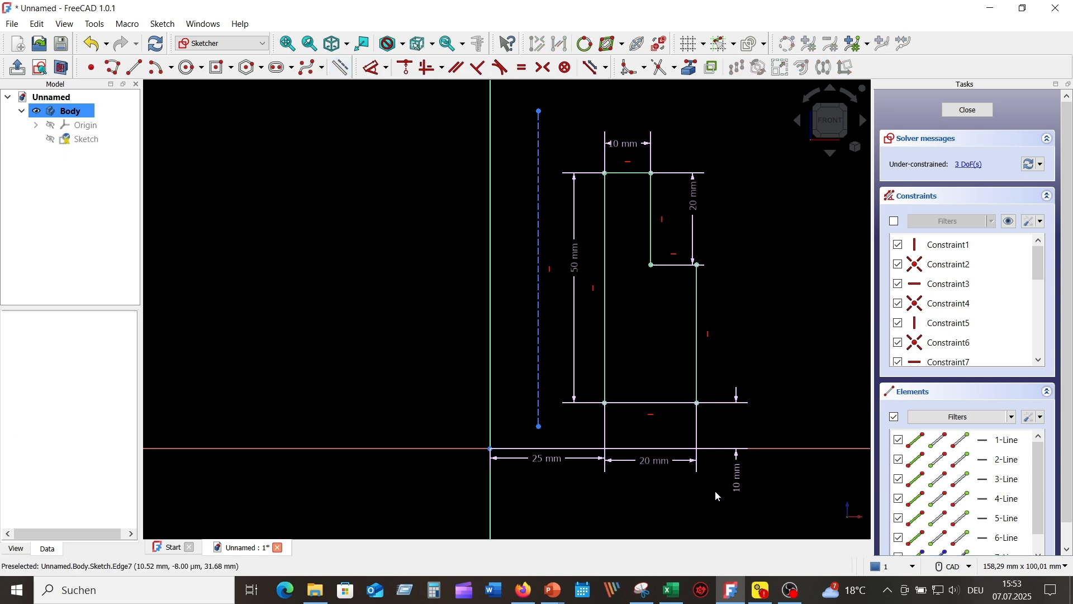
Move the 25 mm and 20 mm horizontal dimensions further below the profile and close the sketch.
{"action": "left_click_drag", "start_coordinate": [549, 460], "coordinate": [553, 478]}
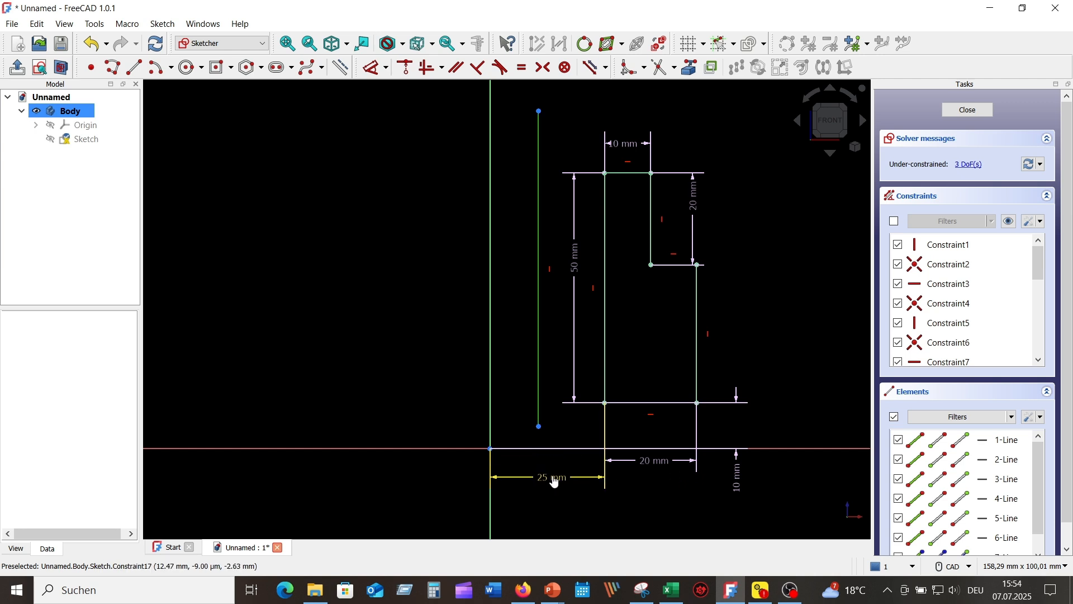
{"action": "left_click_drag", "start_coordinate": [653, 465], "coordinate": [656, 479]}
{"action": "left_click", "coordinate": [973, 110]}
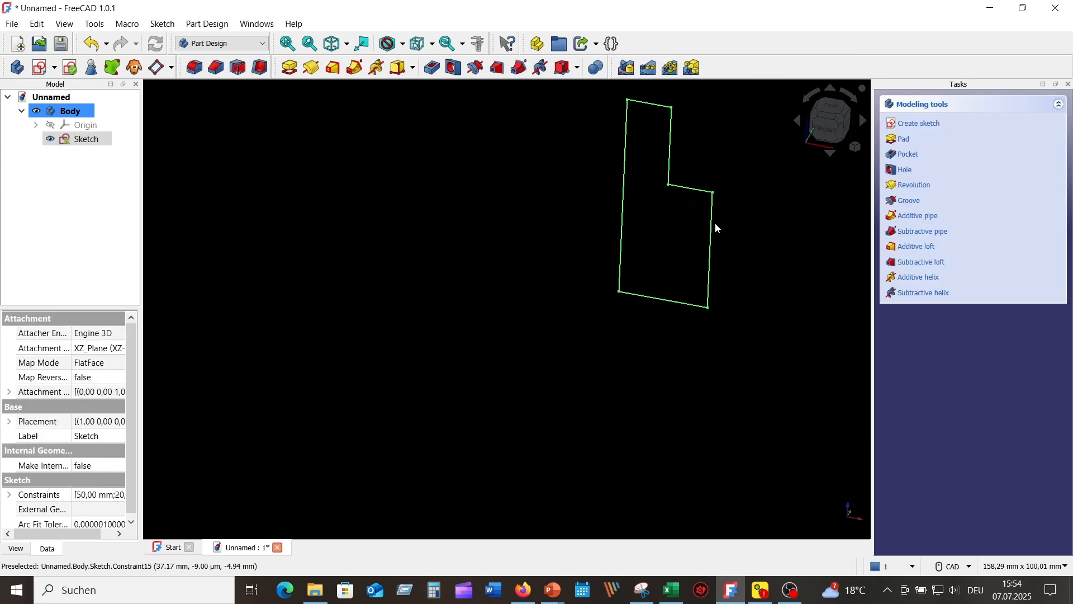
Revolve the profile sketch 360° around Construction line 1 and show the resulting part in isometric view.
{"action": "mouse_move", "coordinate": [600, 317]}
{"action": "middle_mouse_down"}
{"action": "mouse_move", "coordinate": [436, 431]}
{"action": "mouse_move", "coordinate": [468, 404]}
{"action": "middle_mouse_up"}
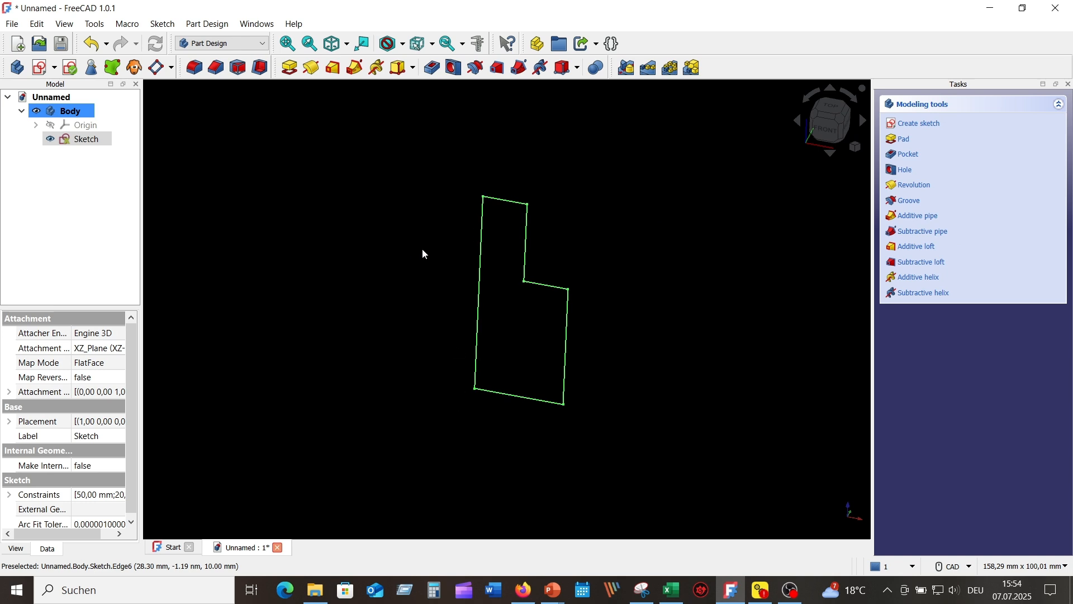
{"action": "left_click", "coordinate": [93, 138]}
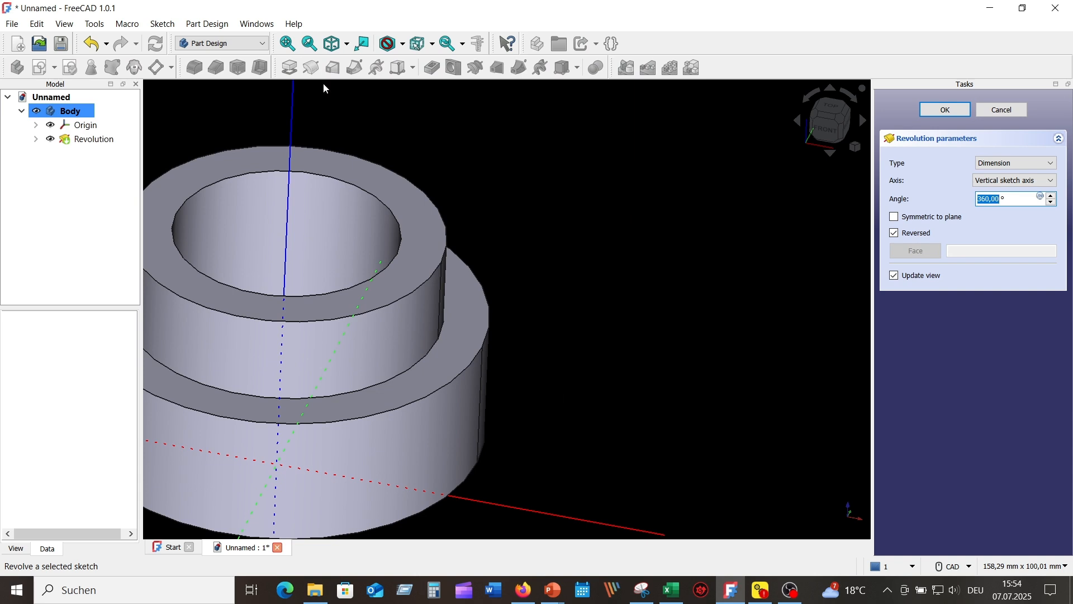
{"action": "scroll", "coordinate": [602, 279], "scroll_direction": "down", "scroll_amount": 4}
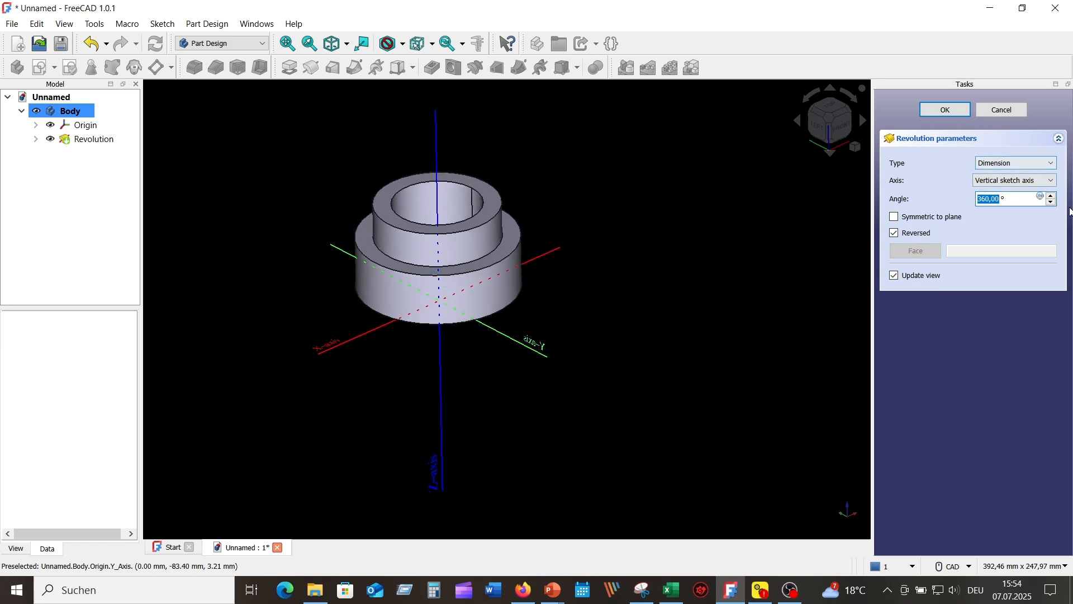
{"action": "left_click", "coordinate": [1054, 185]}
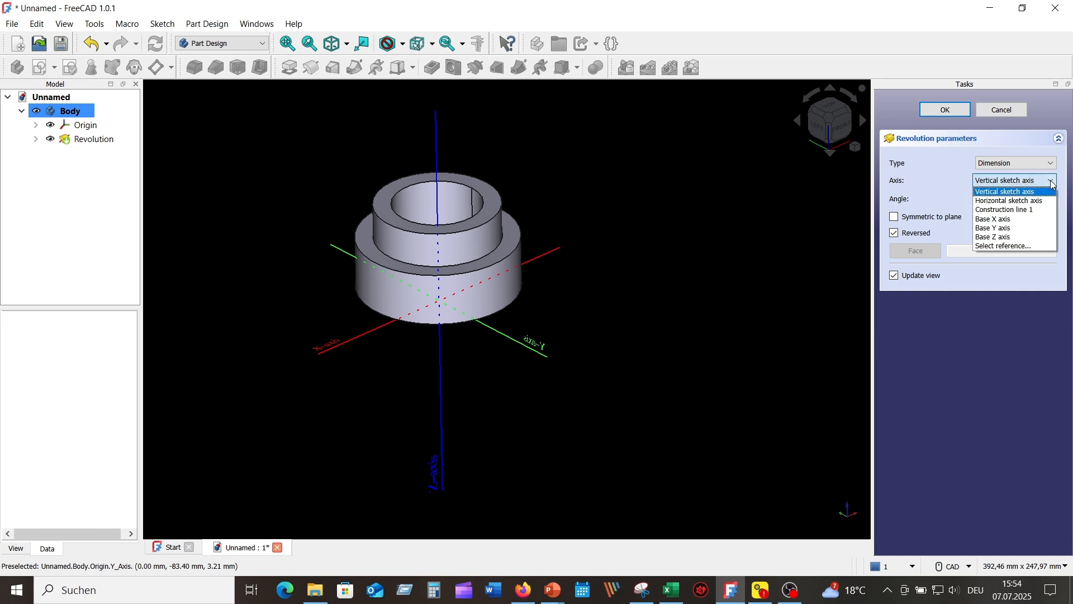
{"action": "left_click", "coordinate": [1031, 210]}
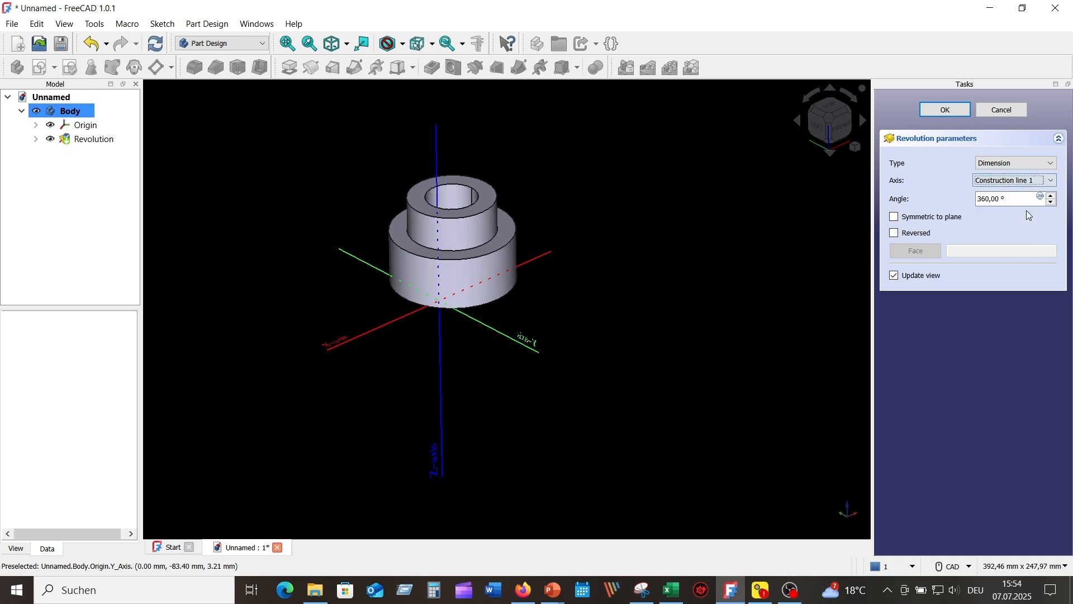
{"action": "mouse_move", "coordinate": [716, 281]}
{"action": "middle_mouse_down"}
{"action": "mouse_move", "coordinate": [682, 266]}
{"action": "mouse_move", "coordinate": [713, 281]}
{"action": "mouse_move", "coordinate": [749, 274]}
{"action": "mouse_move", "coordinate": [716, 281]}
{"action": "mouse_move", "coordinate": [802, 233]}
{"action": "mouse_move", "coordinate": [843, 170]}
{"action": "mouse_move", "coordinate": [837, 183]}
{"action": "middle_mouse_up"}
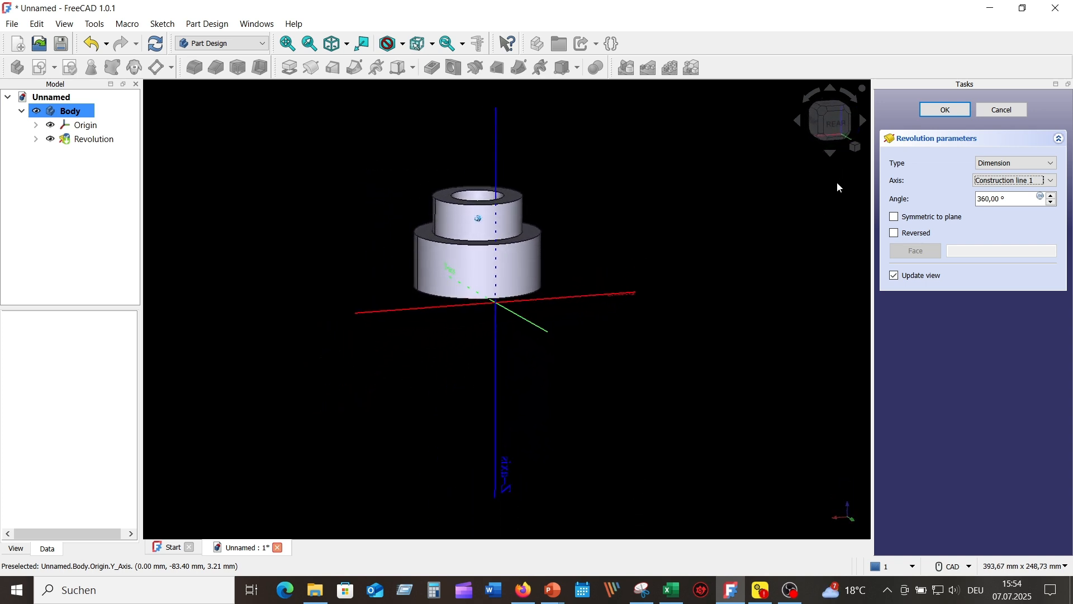
{"action": "left_click", "coordinate": [946, 110]}
{"action": "left_click", "coordinate": [855, 147]}
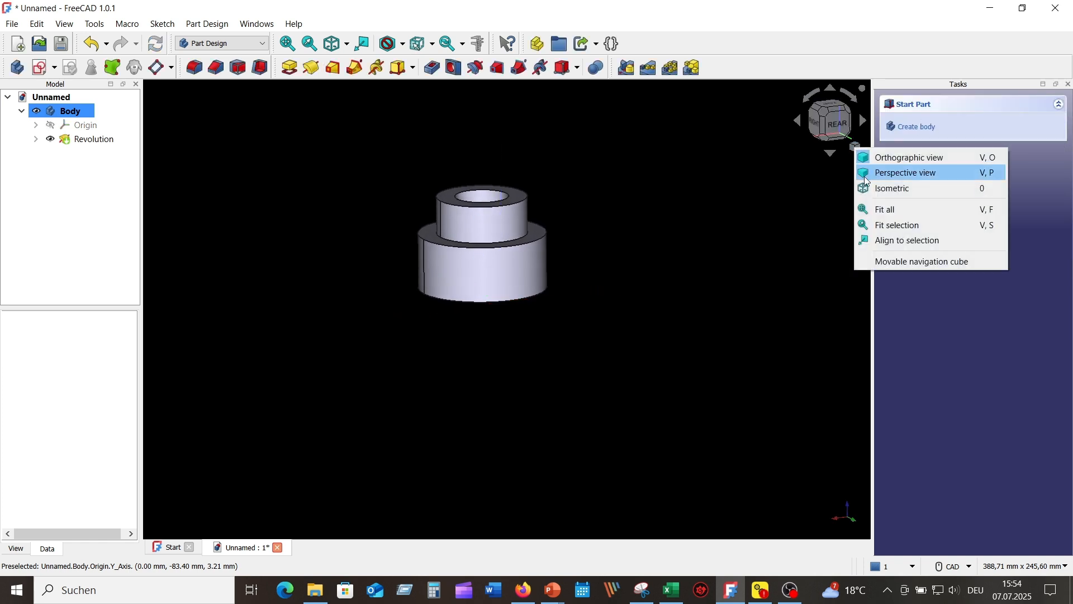
{"action": "left_click", "coordinate": [897, 190]}
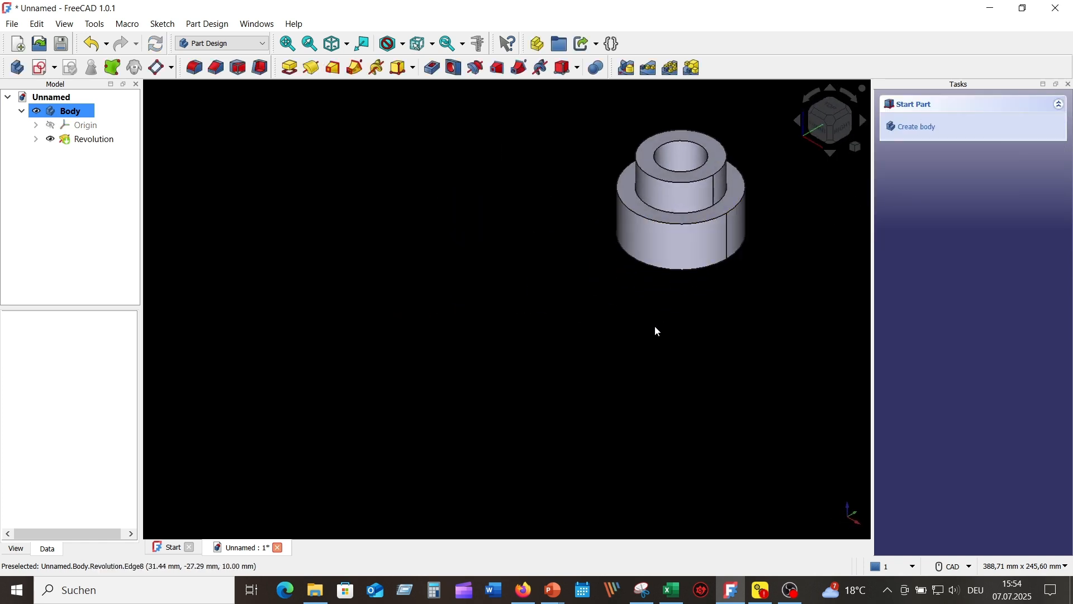
{"action": "middle_click_drag", "start_coordinate": [485, 424], "coordinate": [478, 422]}
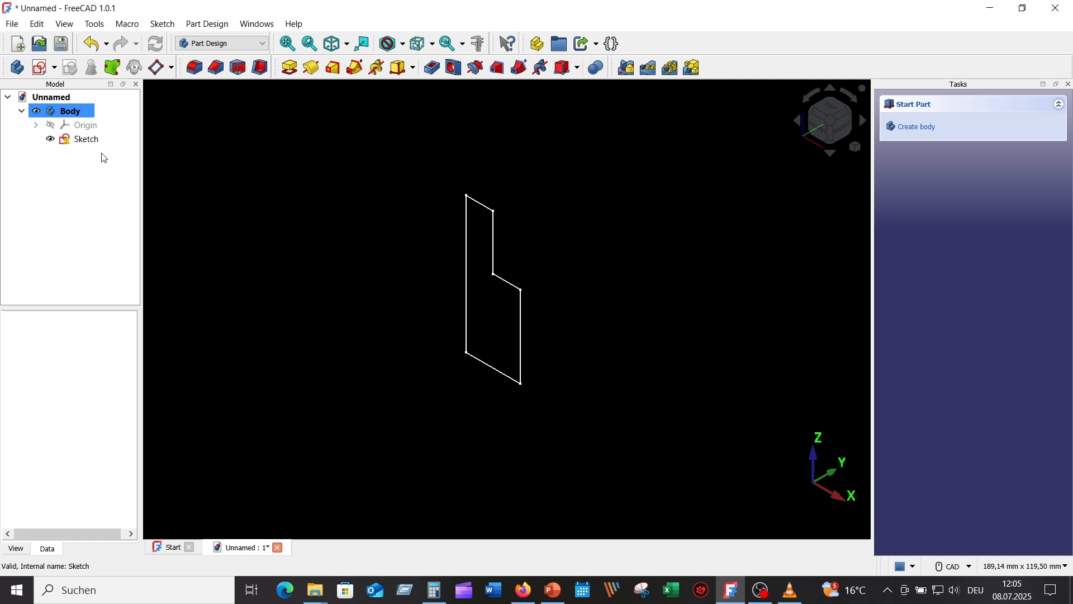
Start a Revolution of the stepped profile sketch and set its axis to Construction line 1.
{"action": "left_click", "coordinate": [84, 141]}
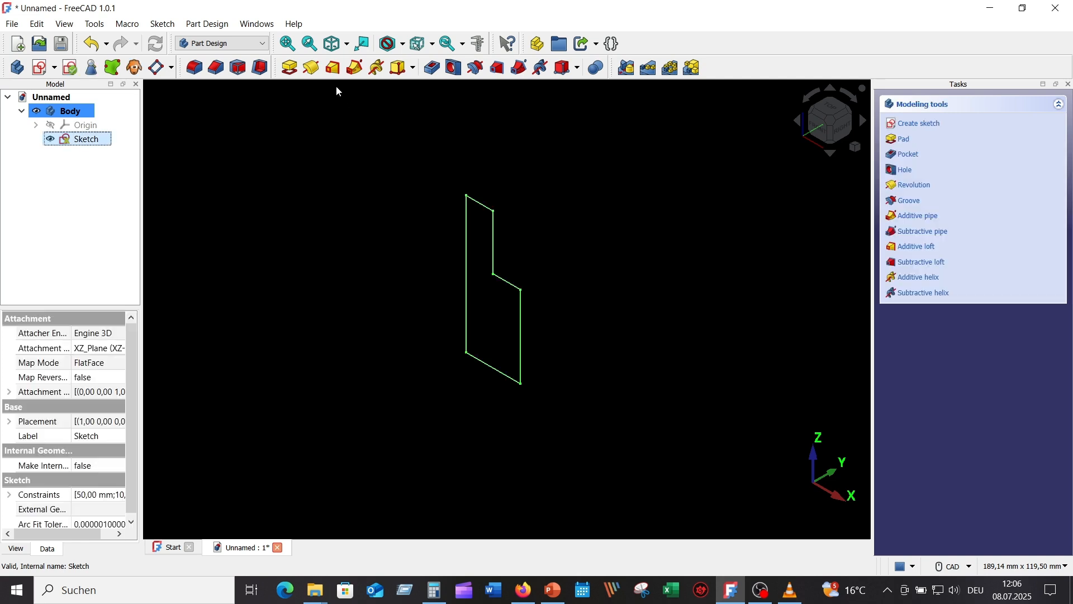
{"action": "left_click", "coordinate": [313, 68]}
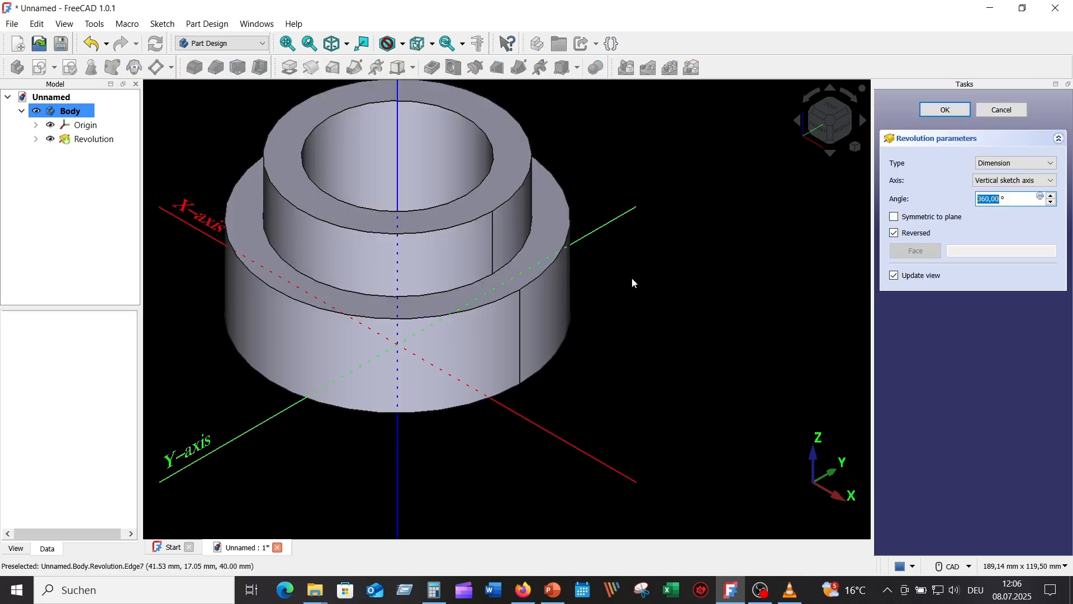
{"action": "middle_click_drag", "start_coordinate": [632, 278], "coordinate": [774, 337]}
{"action": "scroll", "coordinate": [754, 345], "scroll_direction": "down", "scroll_amount": 2}
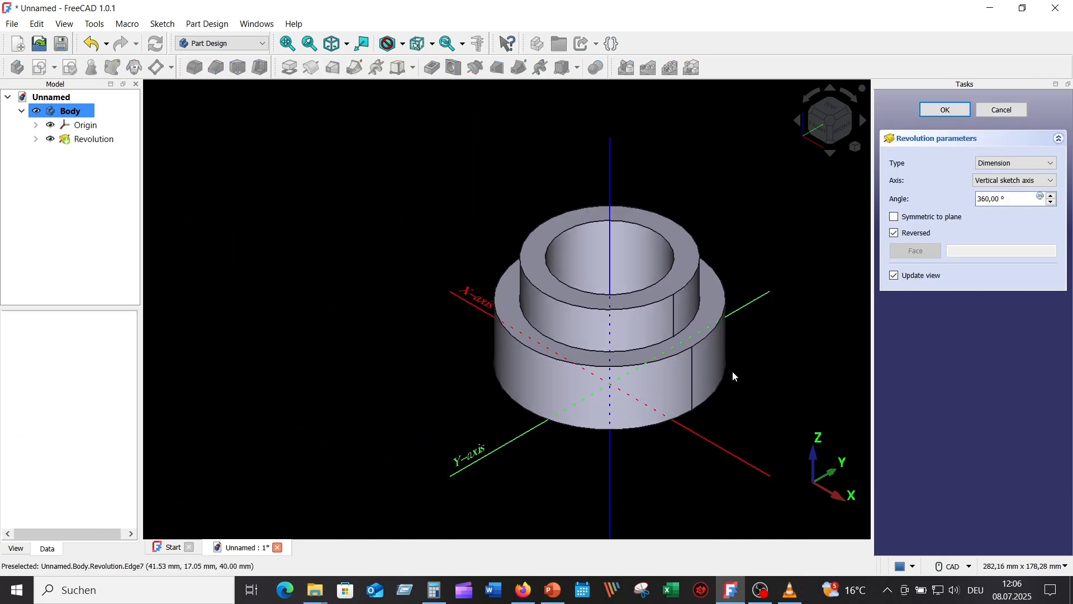
{"action": "scroll", "coordinate": [726, 368], "scroll_direction": "down", "scroll_amount": 2}
{"action": "middle_click_drag", "start_coordinate": [704, 331], "coordinate": [690, 454]}
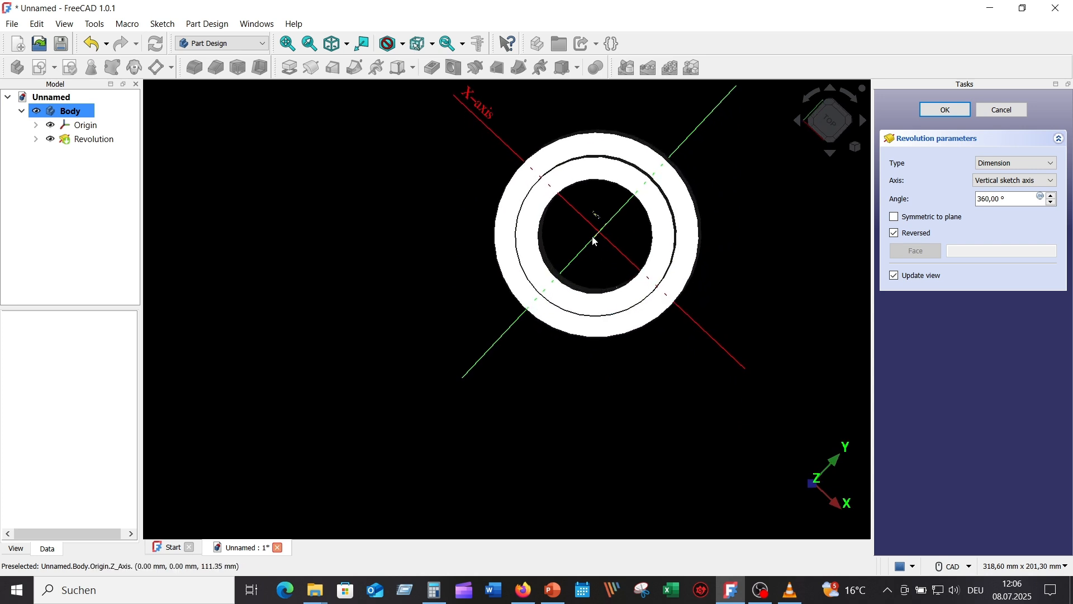
{"action": "middle_click_drag", "start_coordinate": [595, 241], "coordinate": [619, 141]}
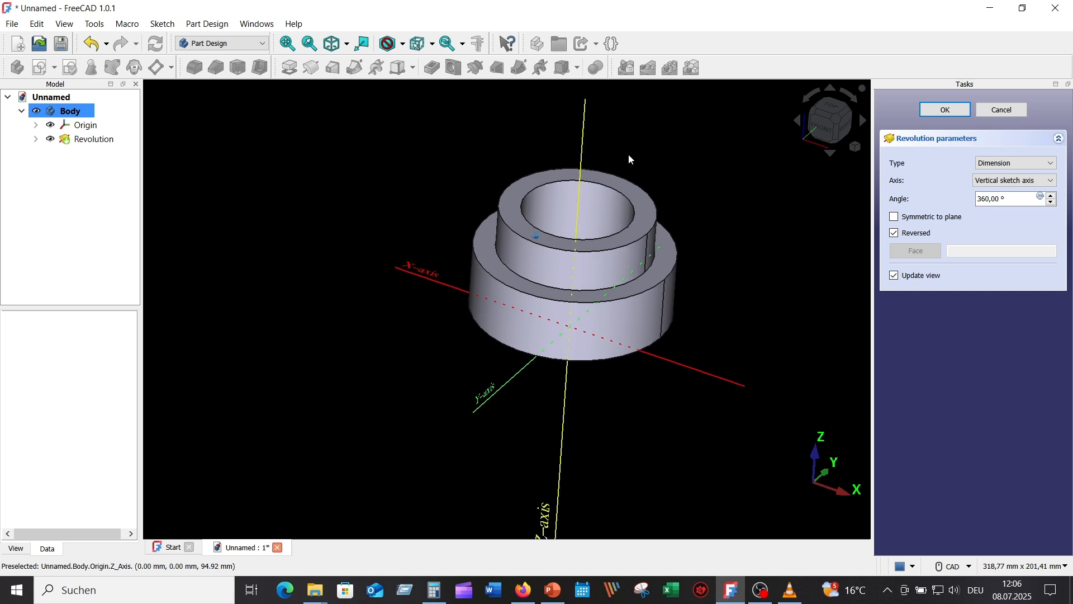
{"action": "left_click", "coordinate": [1051, 182]}
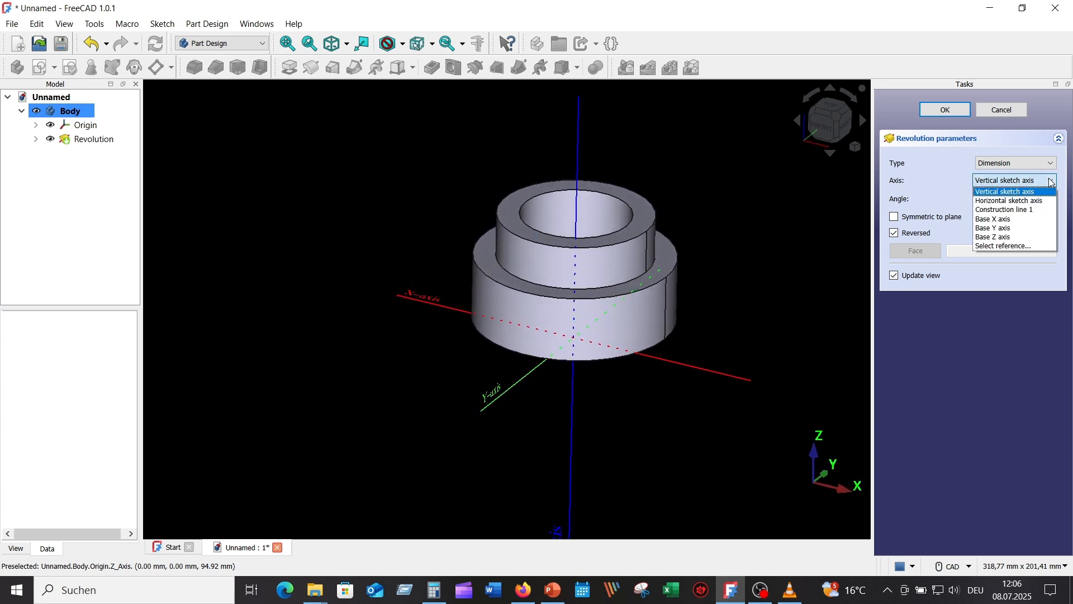
{"action": "left_click", "coordinate": [1052, 211]}
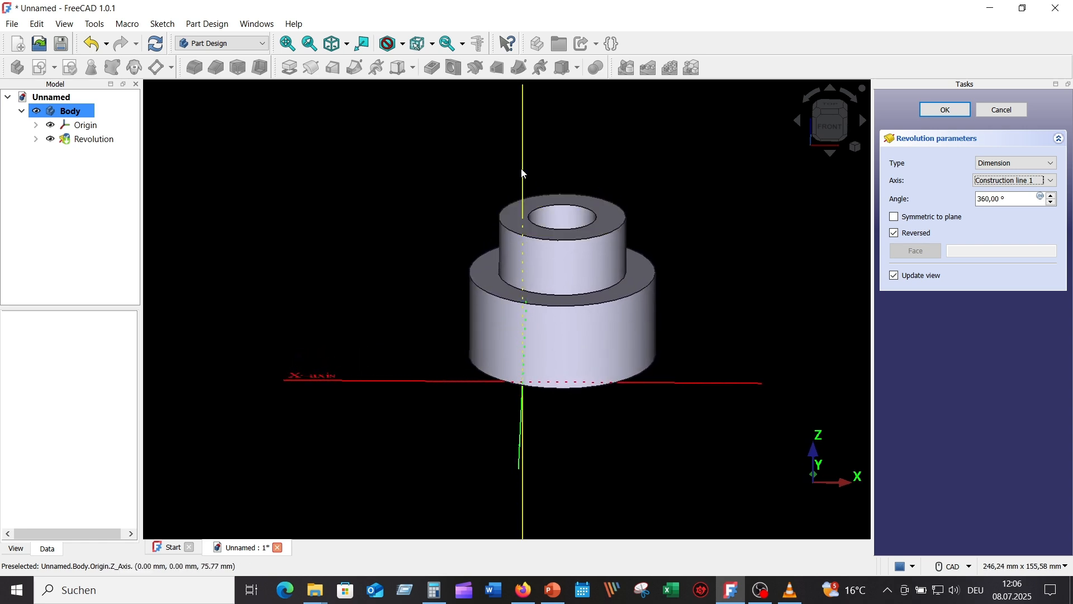
Set the revolution angle to 180°, make it symmetric to the sketch plane and finish the feature.
{"action": "left_click", "coordinate": [1053, 202]}
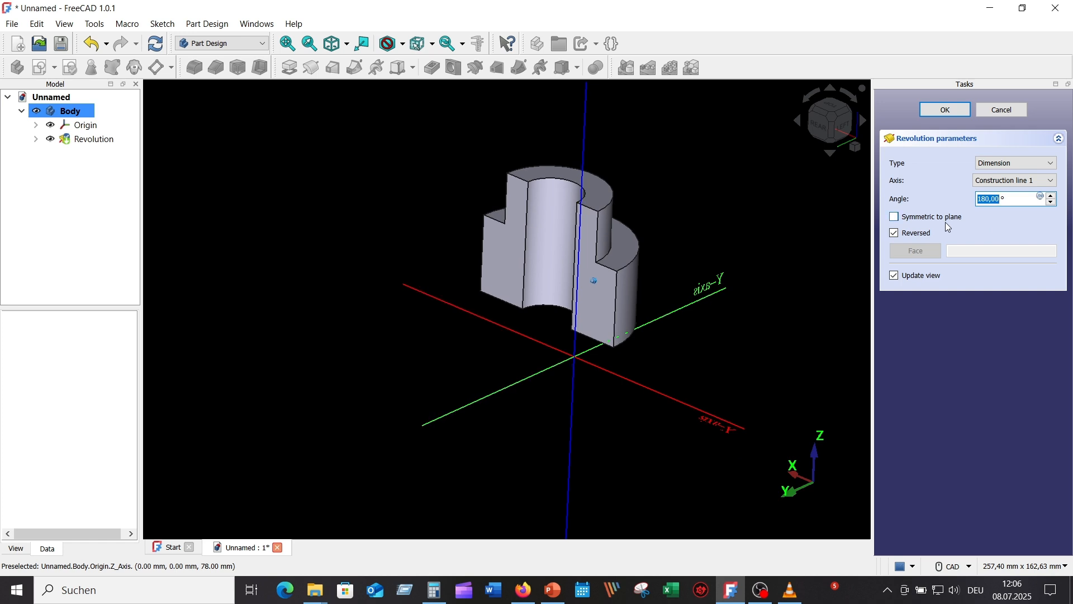
{"action": "left_click", "coordinate": [896, 218]}
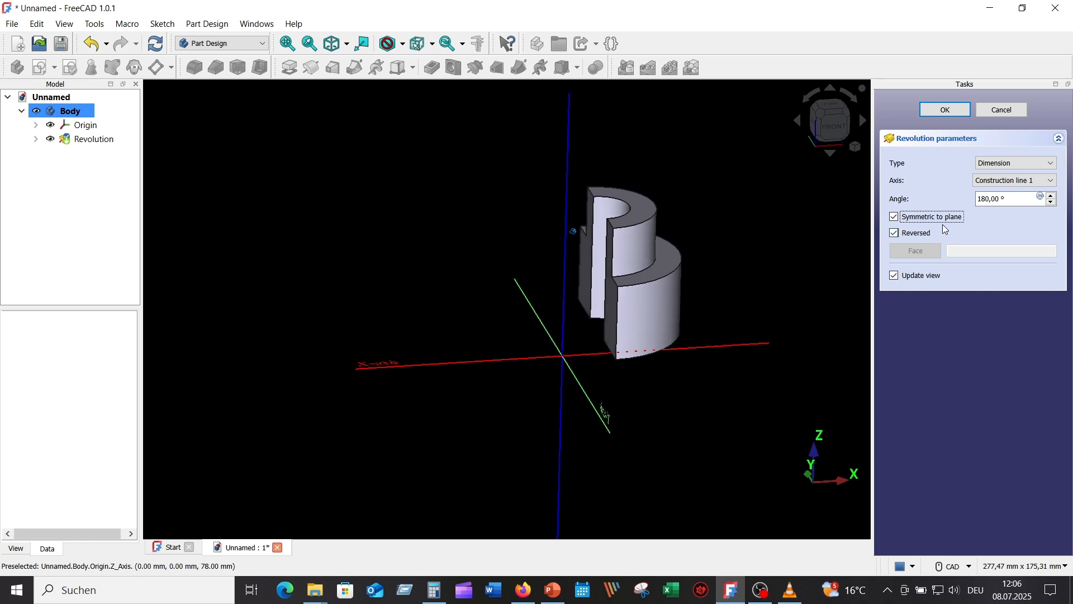
{"action": "left_click", "coordinate": [942, 110]}
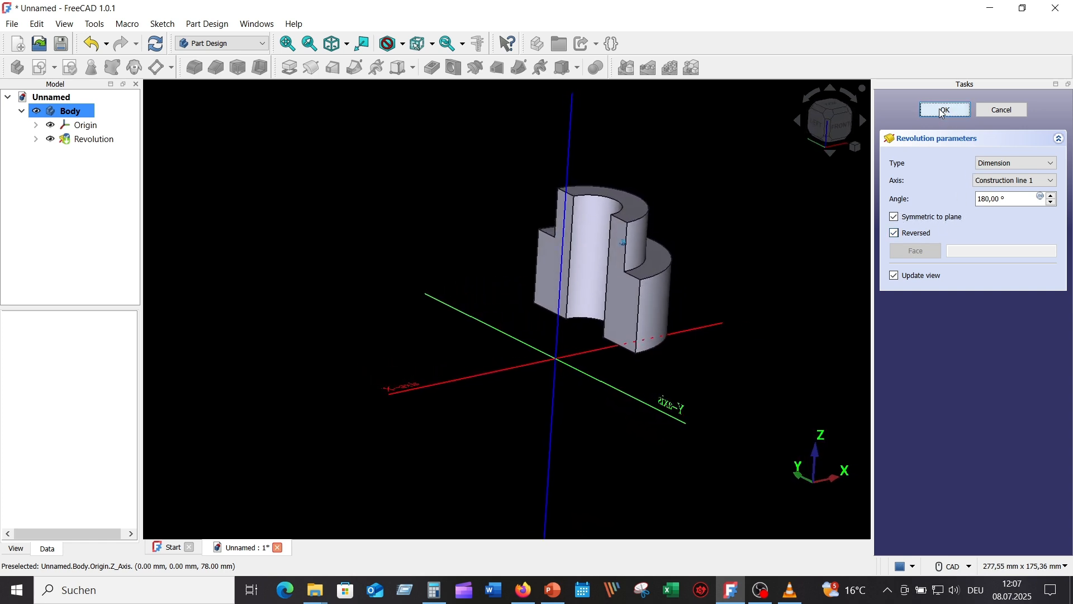
{"action": "left_click", "coordinate": [856, 147]}
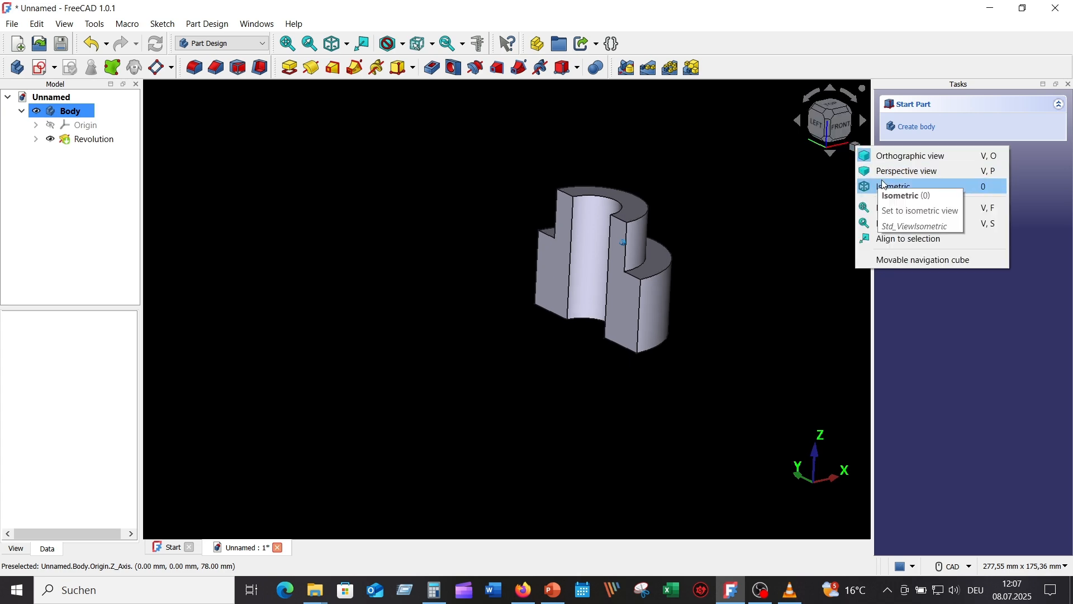
{"action": "left_click", "coordinate": [837, 208]}
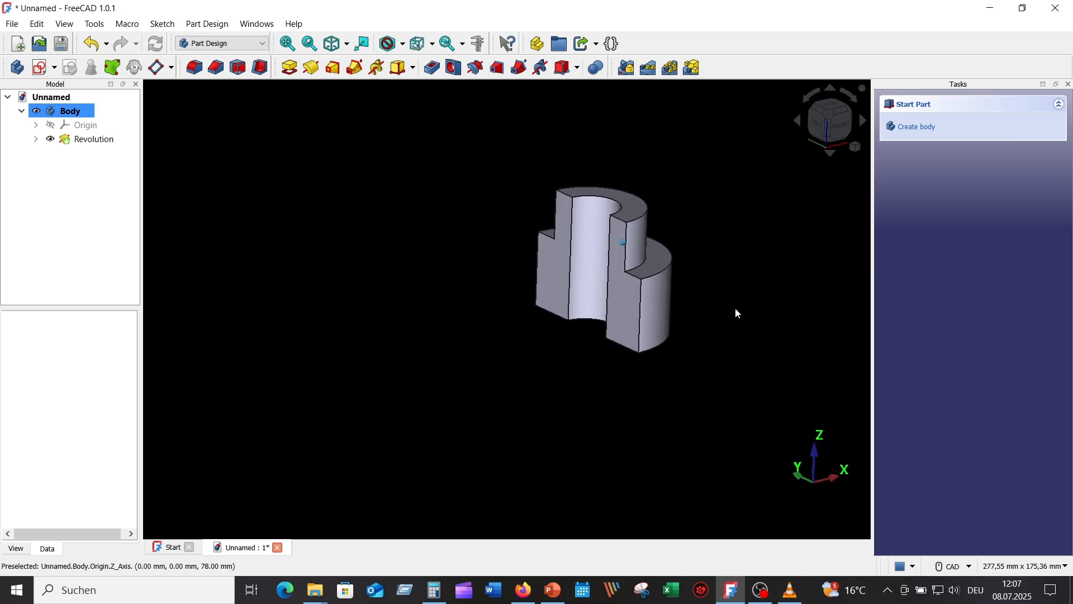